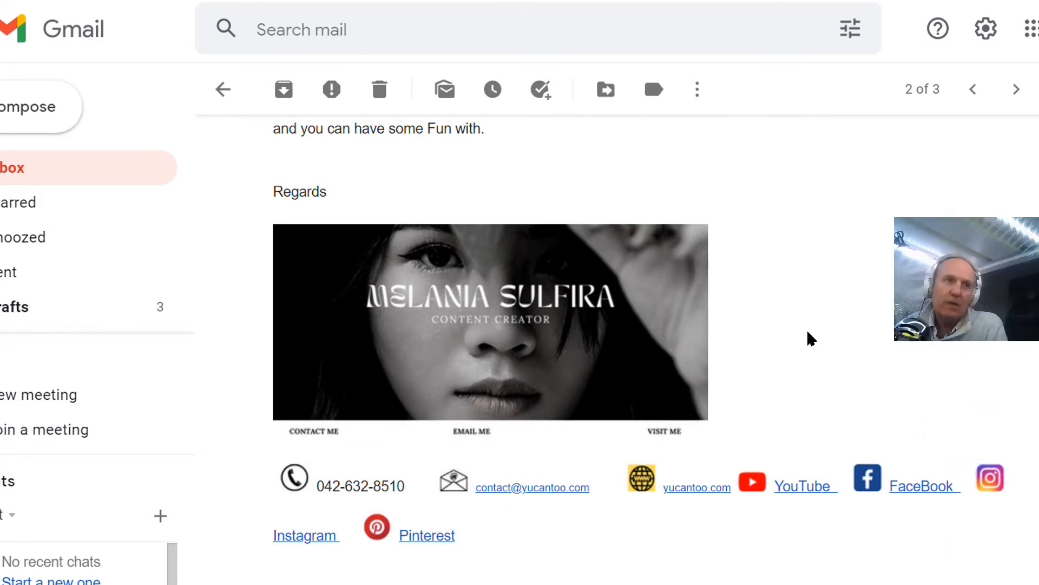
Step: Examine both sample email signatures in the open message, including the banner, contact details and social media links
{"action": "scroll", "coordinate": [413, 281], "scroll_direction": "up", "scroll_amount": 3}
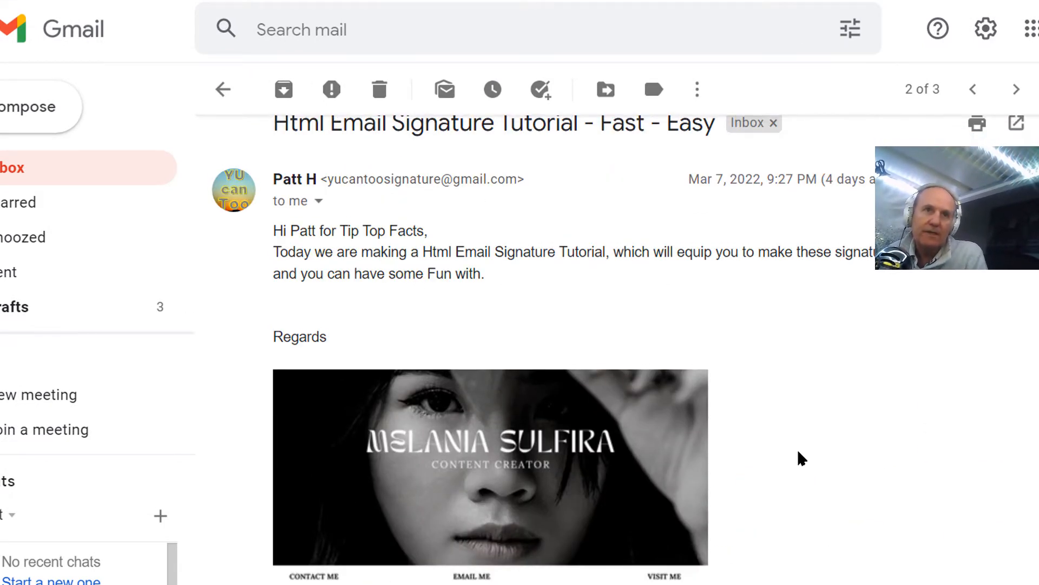
{"action": "scroll", "coordinate": [802, 459], "scroll_direction": "down", "scroll_amount": 2}
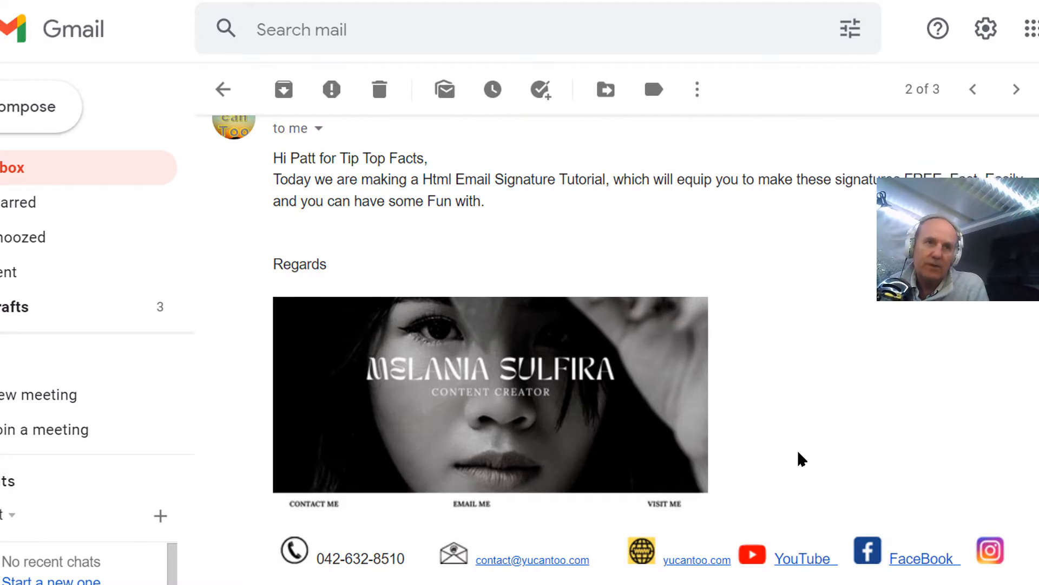
{"action": "scroll", "coordinate": [799, 458], "scroll_direction": "down", "scroll_amount": 2}
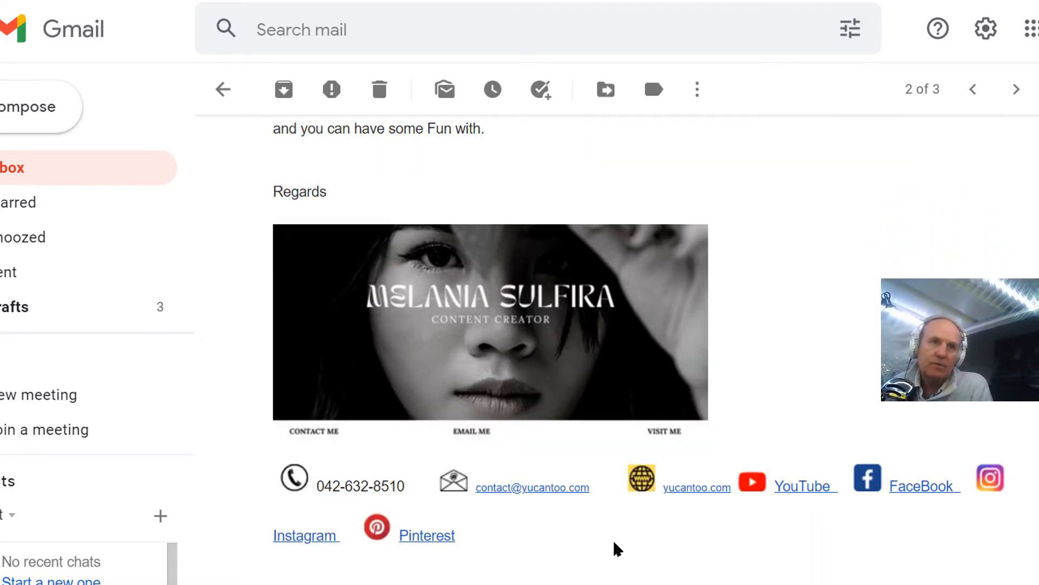
{"action": "scroll", "coordinate": [616, 548], "scroll_direction": "down", "scroll_amount": 2}
{"action": "scroll", "coordinate": [616, 549], "scroll_direction": "down", "scroll_amount": 3}
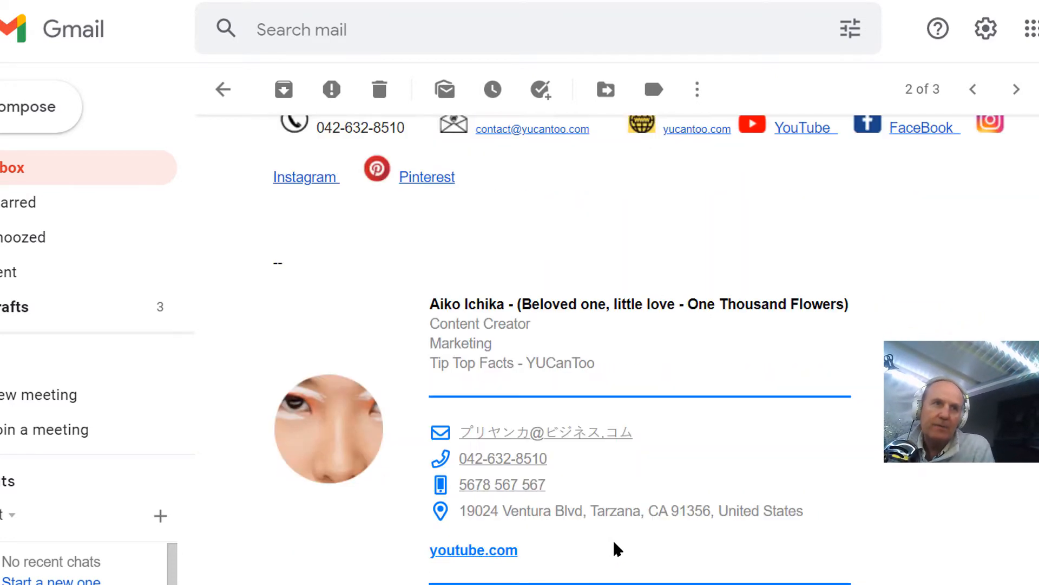
{"action": "scroll", "coordinate": [615, 550], "scroll_direction": "up", "scroll_amount": 5}
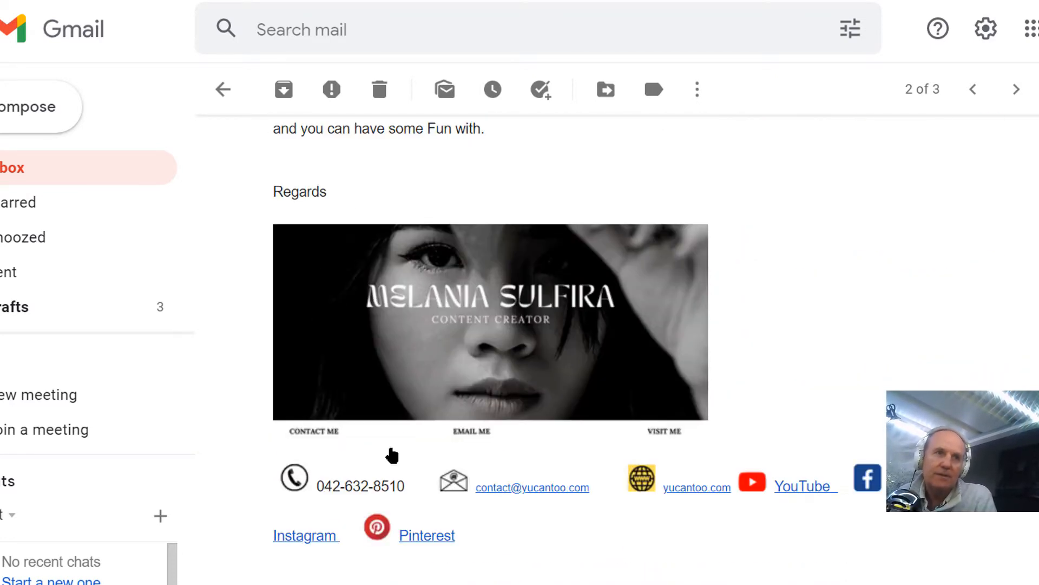
{"action": "scroll", "coordinate": [725, 555], "scroll_direction": "down", "scroll_amount": 5}
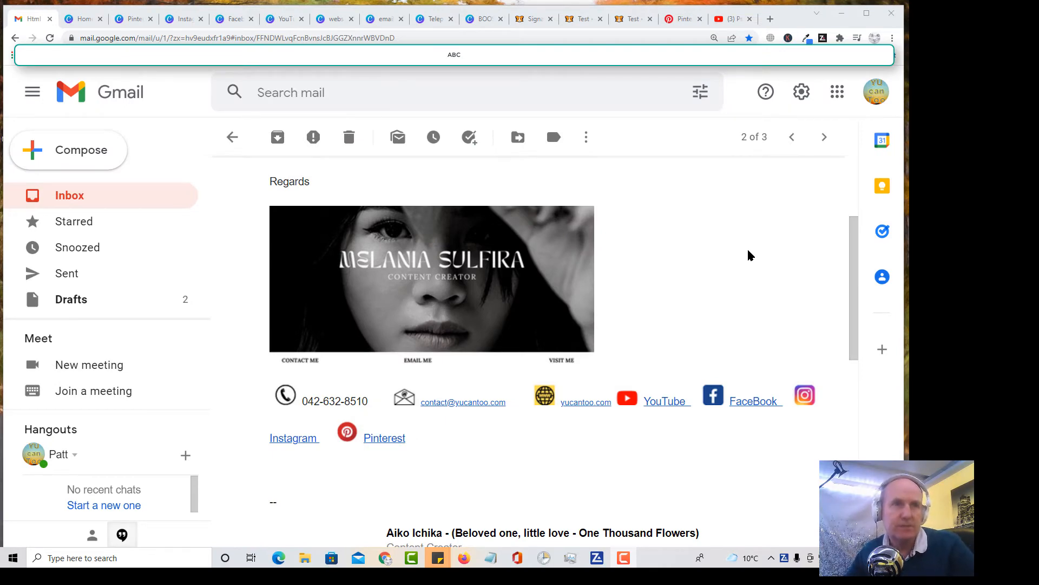
{"action": "scroll", "coordinate": [750, 256], "scroll_direction": "down", "scroll_amount": 6}
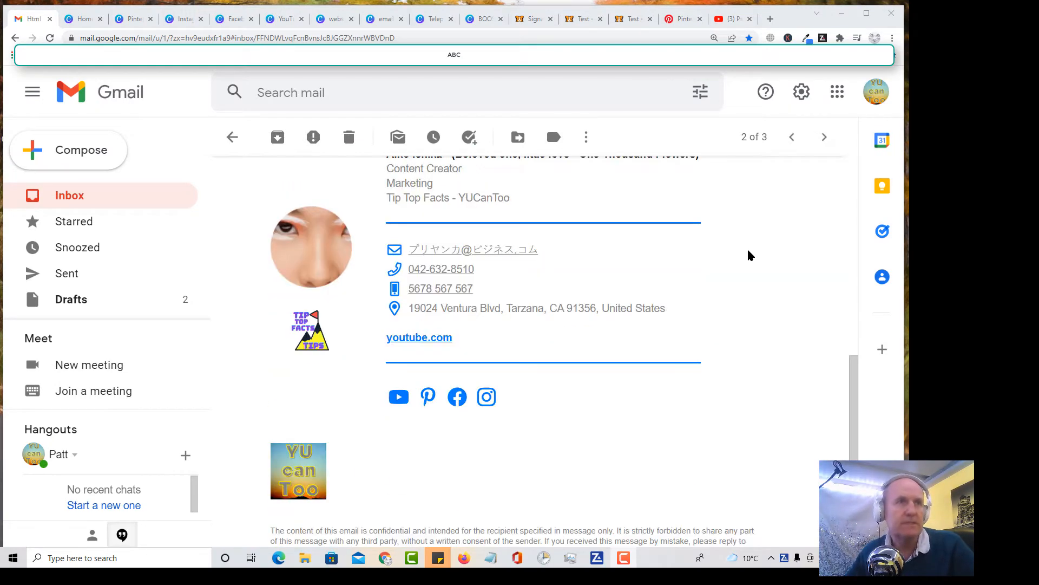
{"action": "scroll", "coordinate": [749, 256], "scroll_direction": "up", "scroll_amount": 5}
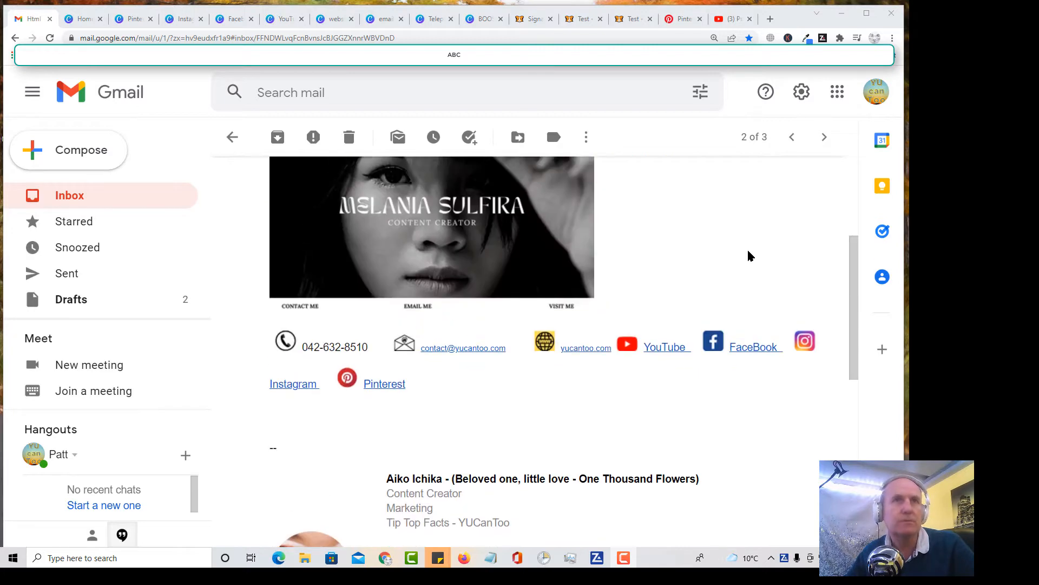
Step: Switch to the Psychology Love Eye Trick Questions video on YouTube, expand its description and read it through to the end
{"action": "left_click", "coordinate": [730, 19]}
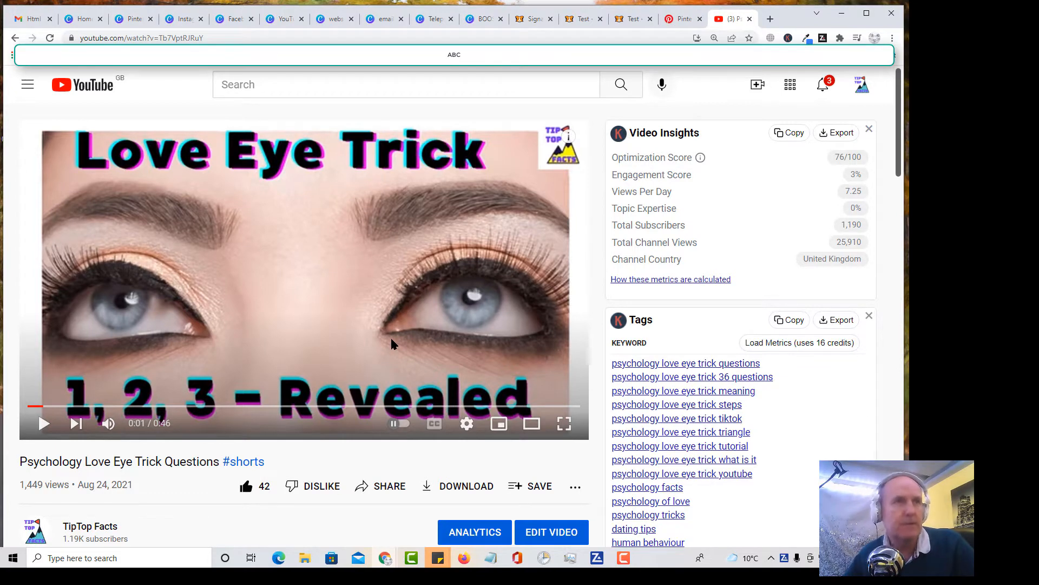
{"action": "scroll", "coordinate": [392, 344], "scroll_direction": "down", "scroll_amount": 4}
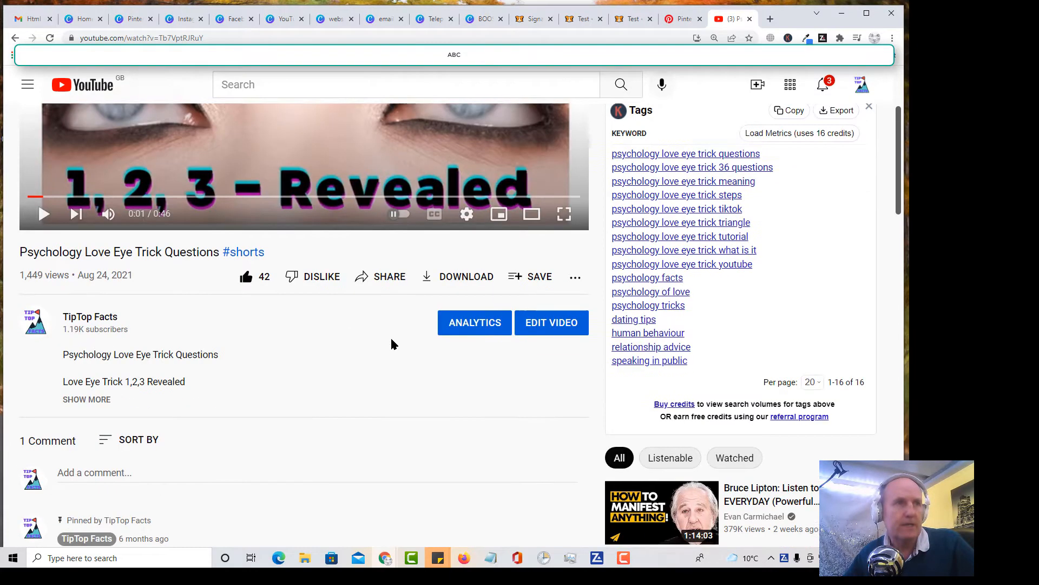
{"action": "scroll", "coordinate": [392, 341], "scroll_direction": "down", "scroll_amount": 1}
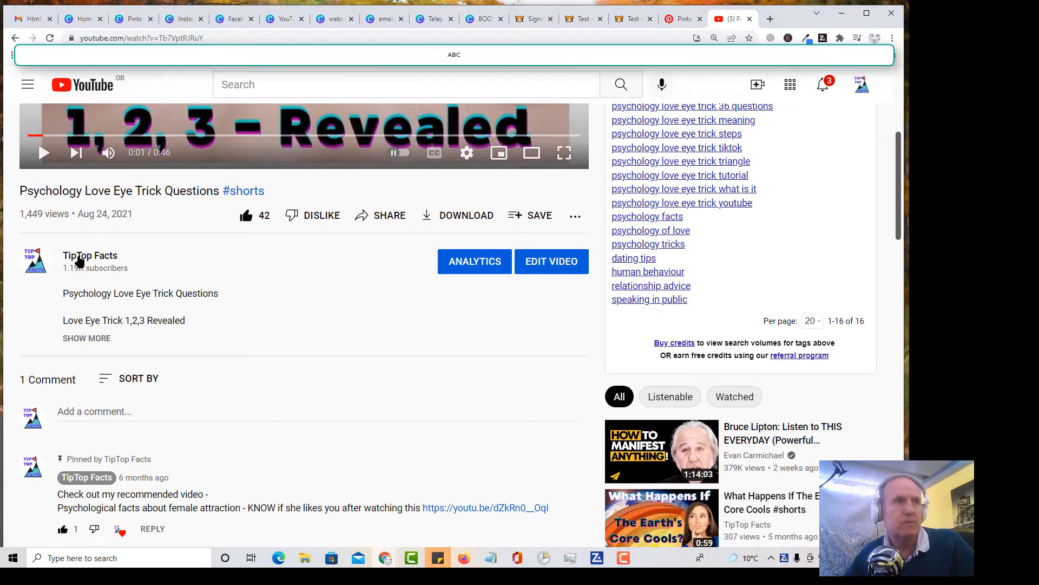
{"action": "left_click", "coordinate": [88, 338]}
{"action": "scroll", "coordinate": [106, 330], "scroll_direction": "down", "scroll_amount": 5}
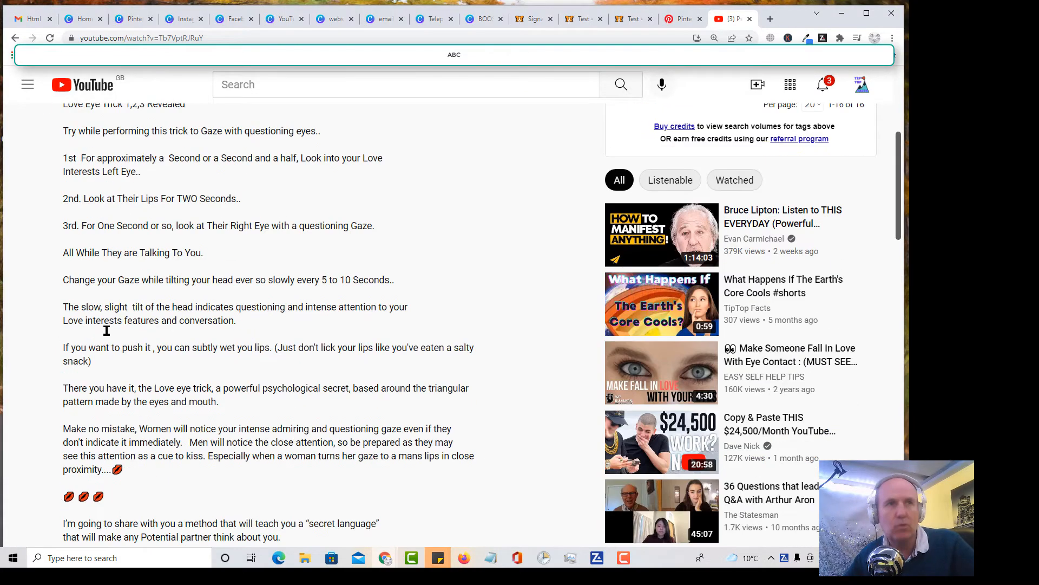
{"action": "scroll", "coordinate": [106, 334], "scroll_direction": "down", "scroll_amount": 3}
{"action": "scroll", "coordinate": [106, 334], "scroll_direction": "up", "scroll_amount": 4}
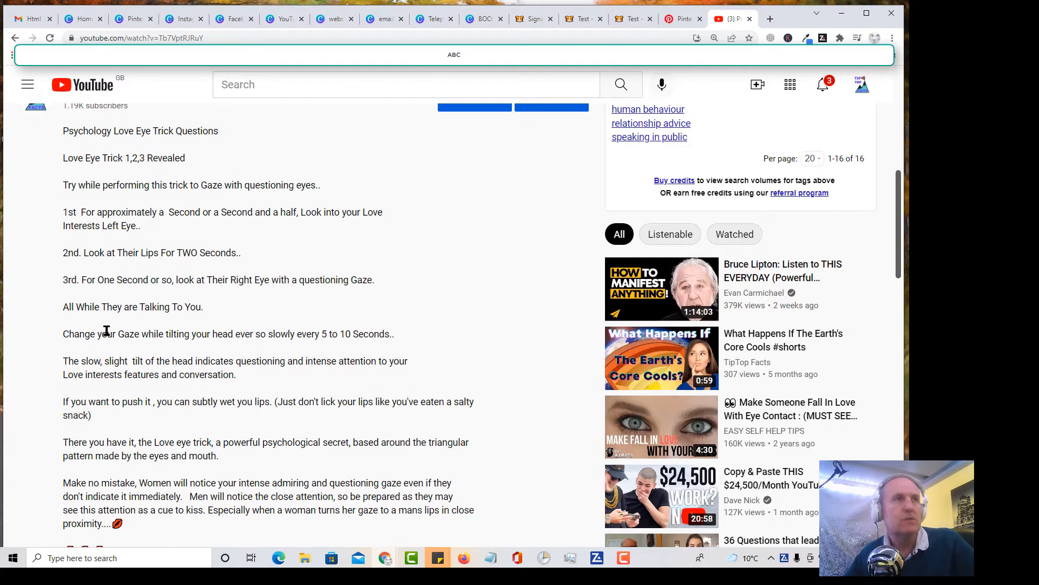
{"action": "scroll", "coordinate": [106, 330], "scroll_direction": "up", "scroll_amount": 3}
{"action": "scroll", "coordinate": [107, 336], "scroll_direction": "down", "scroll_amount": 14}
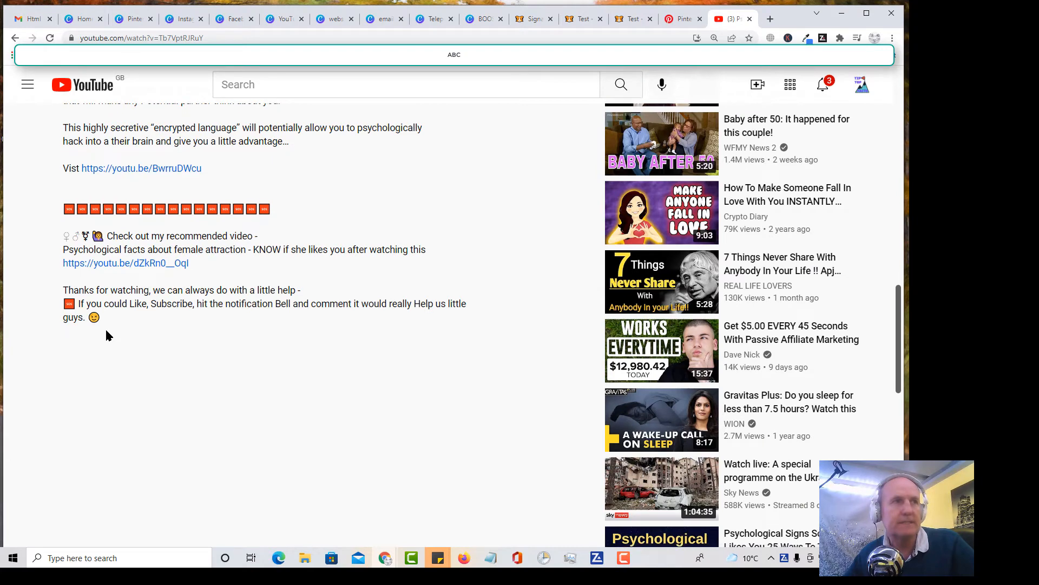
{"action": "scroll", "coordinate": [106, 336], "scroll_direction": "down", "scroll_amount": 3}
{"action": "scroll", "coordinate": [106, 335], "scroll_direction": "down", "scroll_amount": 1}
{"action": "scroll", "coordinate": [106, 331], "scroll_direction": "down", "scroll_amount": 2}
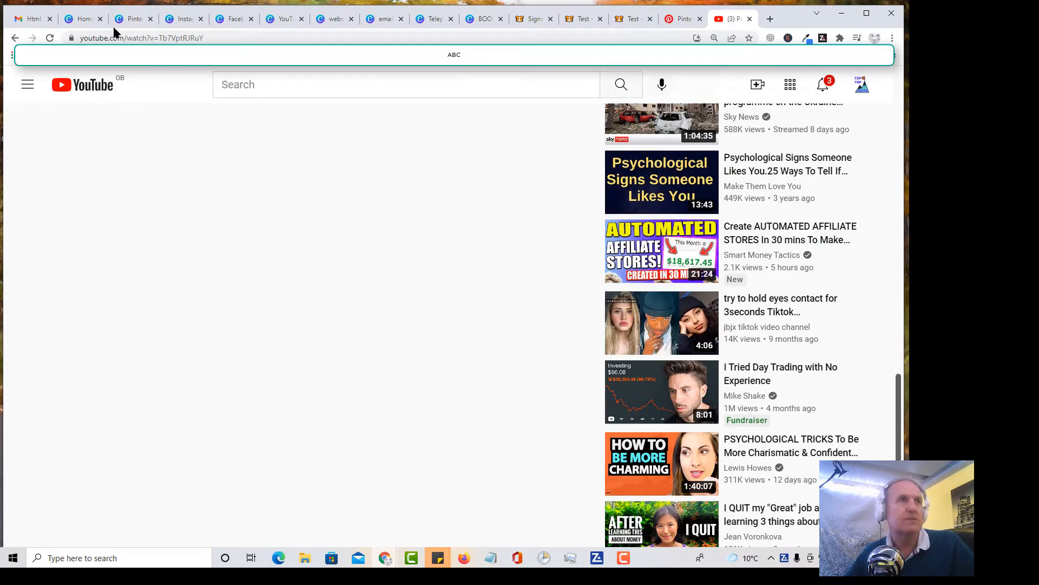
Step: Switch to the Canva home page and enter a custom design size of 40 × 40 px
{"action": "left_click", "coordinate": [83, 21]}
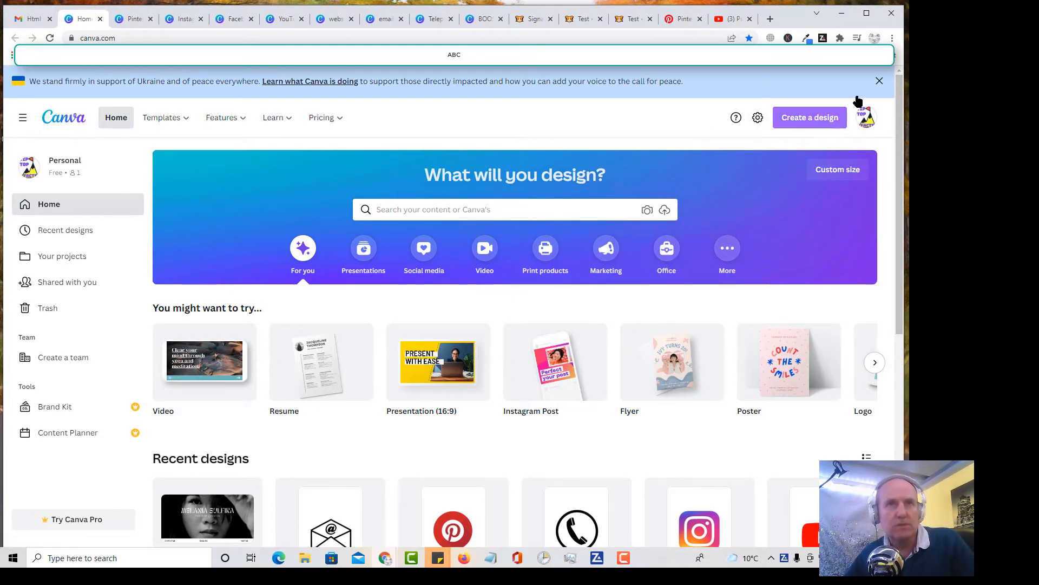
{"action": "left_click", "coordinate": [808, 171]}
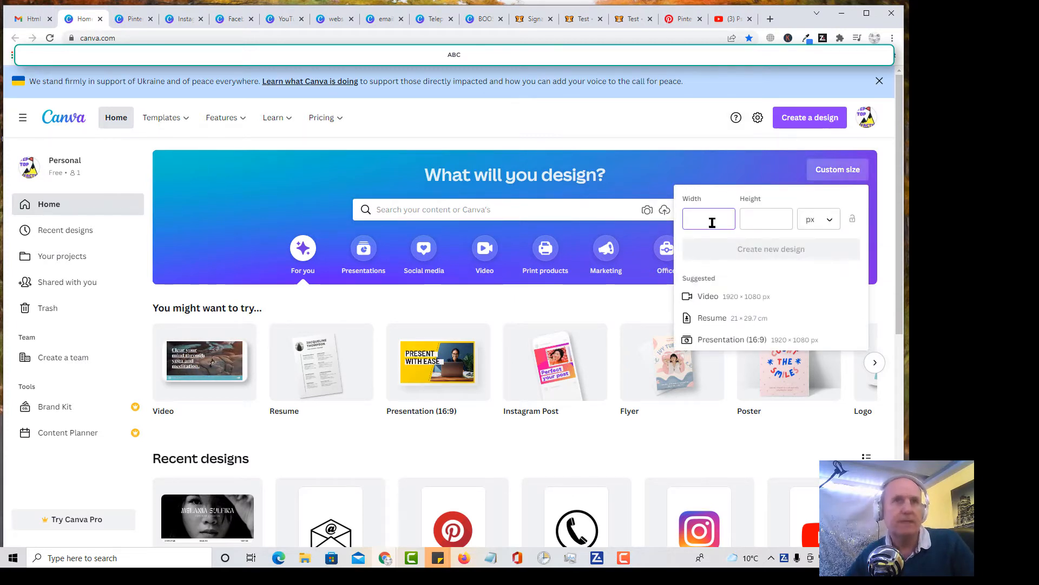
{"action": "type", "text": "4"}
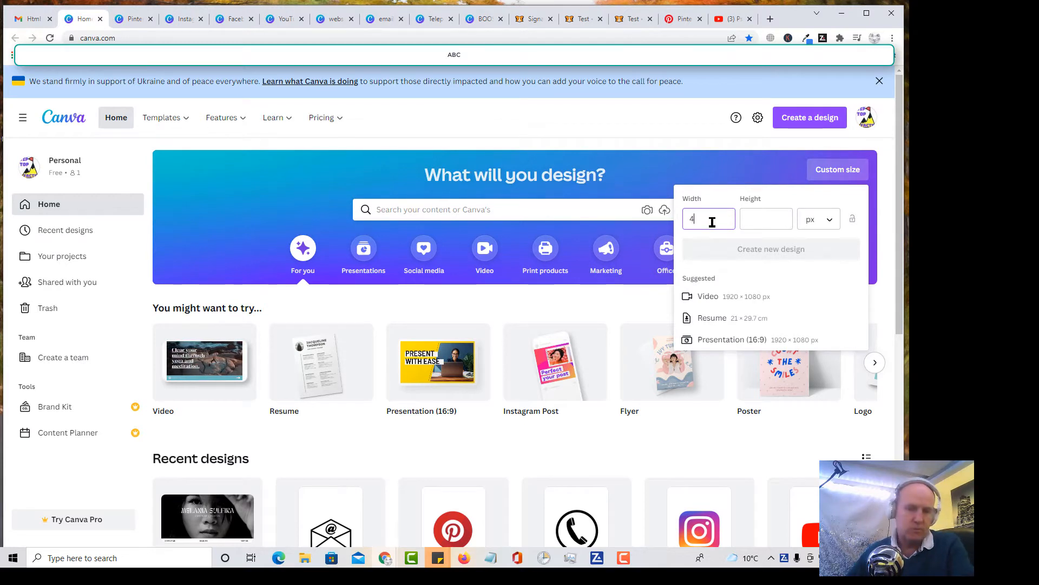
{"action": "type", "text": "0"}
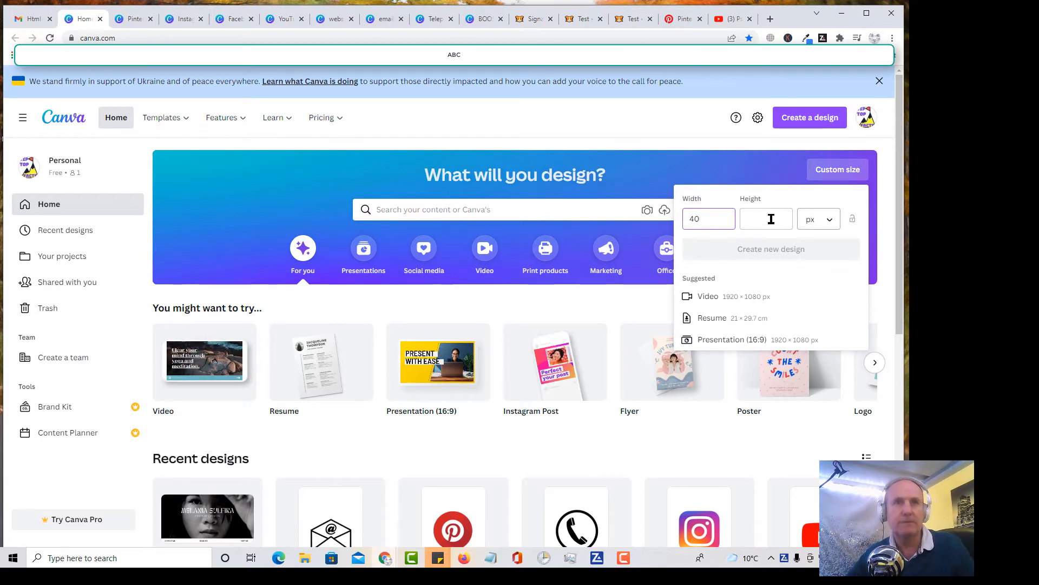
{"action": "left_click", "coordinate": [771, 218]}
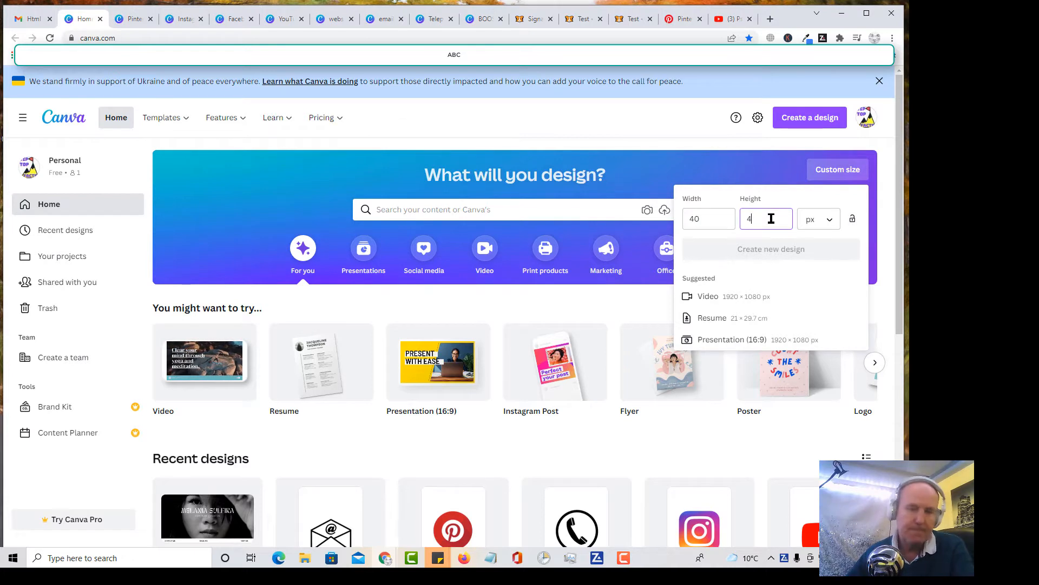
{"action": "type", "text": "40"}
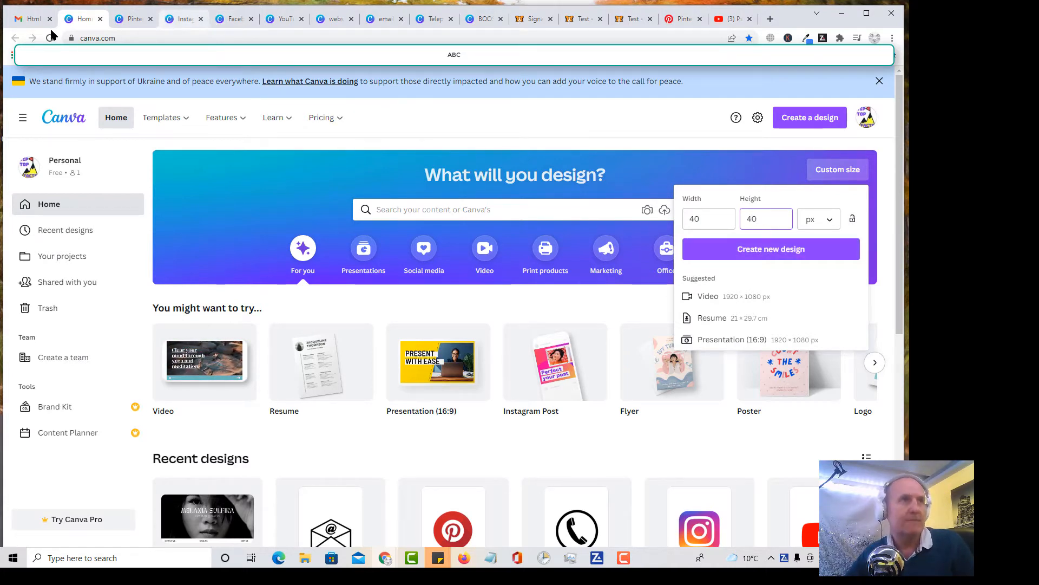
Step: View the Pinterest icon design and browse the pinterest logo element results for suitable icons
{"action": "left_click", "coordinate": [125, 21]}
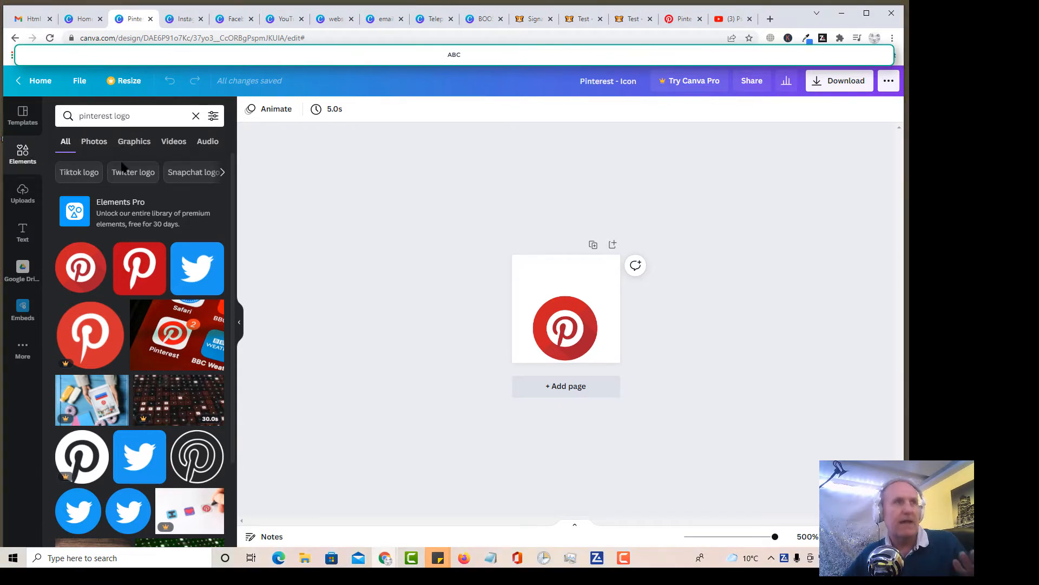
{"action": "scroll", "coordinate": [113, 278], "scroll_direction": "down", "scroll_amount": 2}
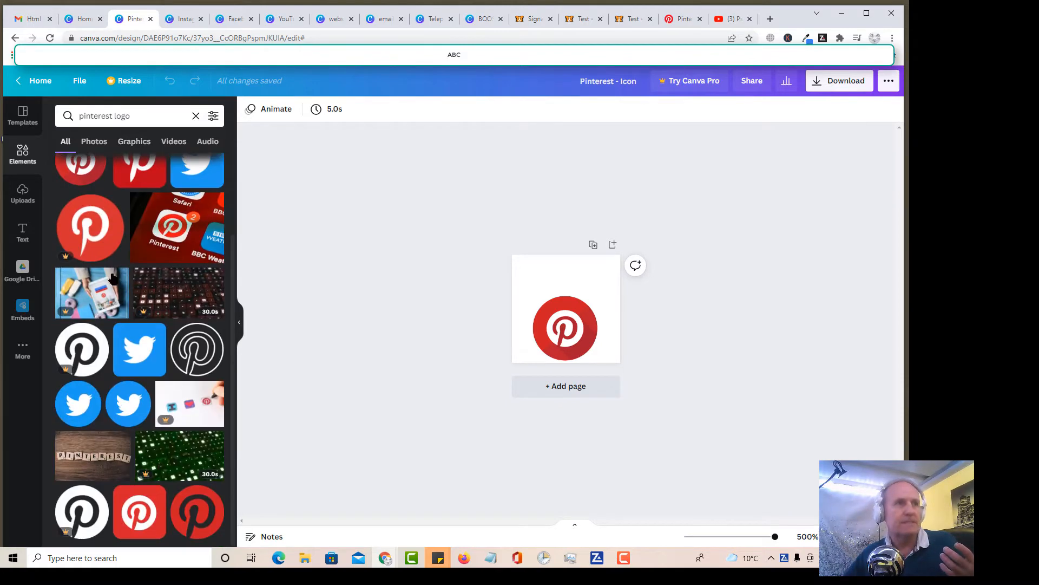
{"action": "scroll", "coordinate": [113, 279], "scroll_direction": "down", "scroll_amount": 4}
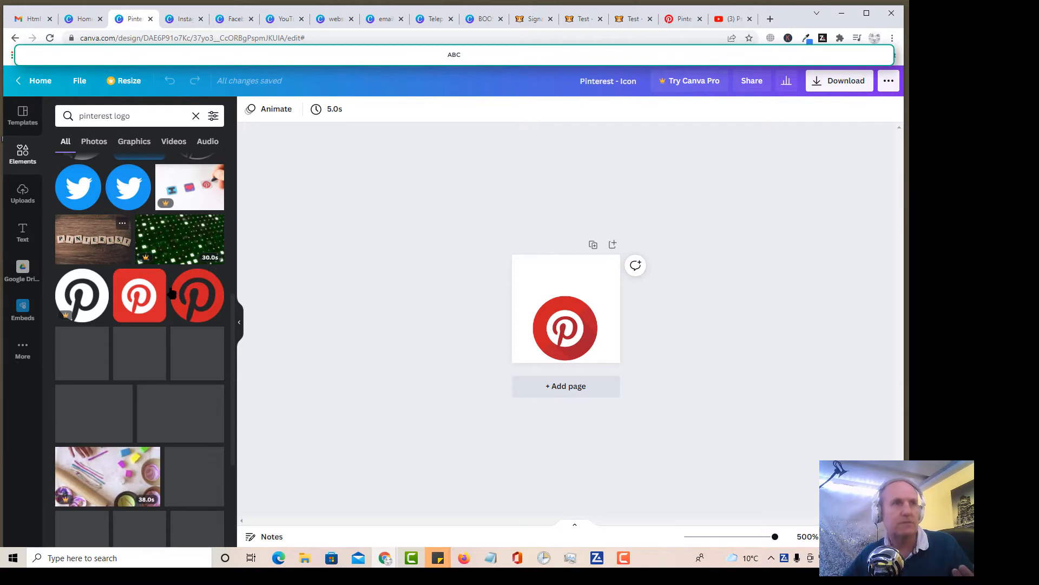
{"action": "mouse_move", "coordinate": [143, 296]}
{"action": "left_mouse_down"}
{"action": "mouse_move", "coordinate": [399, 266]}
{"action": "mouse_move", "coordinate": [541, 294]}
{"action": "mouse_move", "coordinate": [539, 281]}
{"action": "mouse_move", "coordinate": [544, 292]}
{"action": "mouse_move", "coordinate": [335, 278]}
{"action": "mouse_move", "coordinate": [151, 299]}
{"action": "left_mouse_up"}
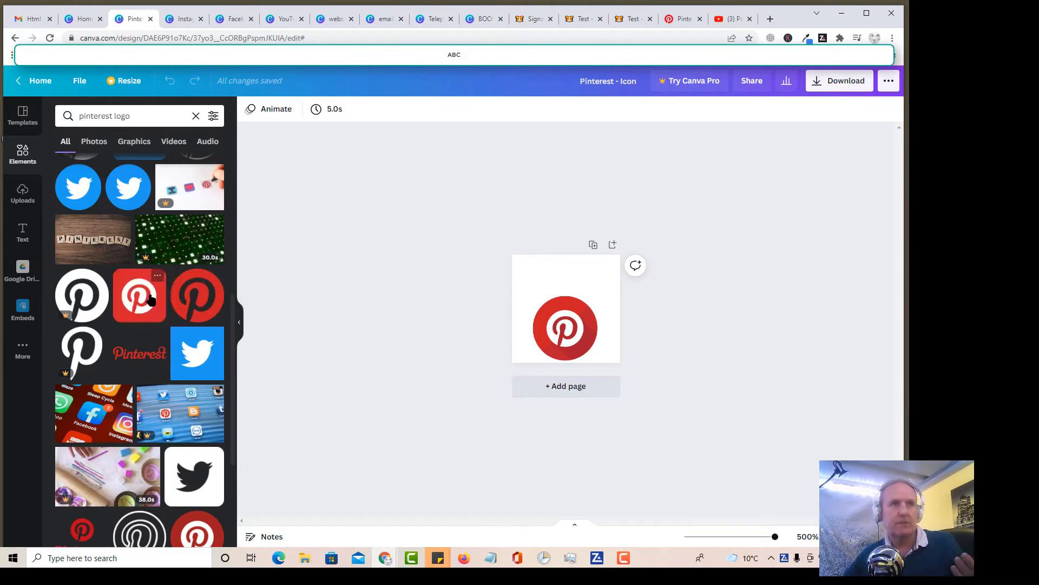
Step: Review the Instagram, Facebook, YouTube, website and email icon designs, and compare them with the signature in the Gmail message
{"action": "left_click", "coordinate": [179, 19]}
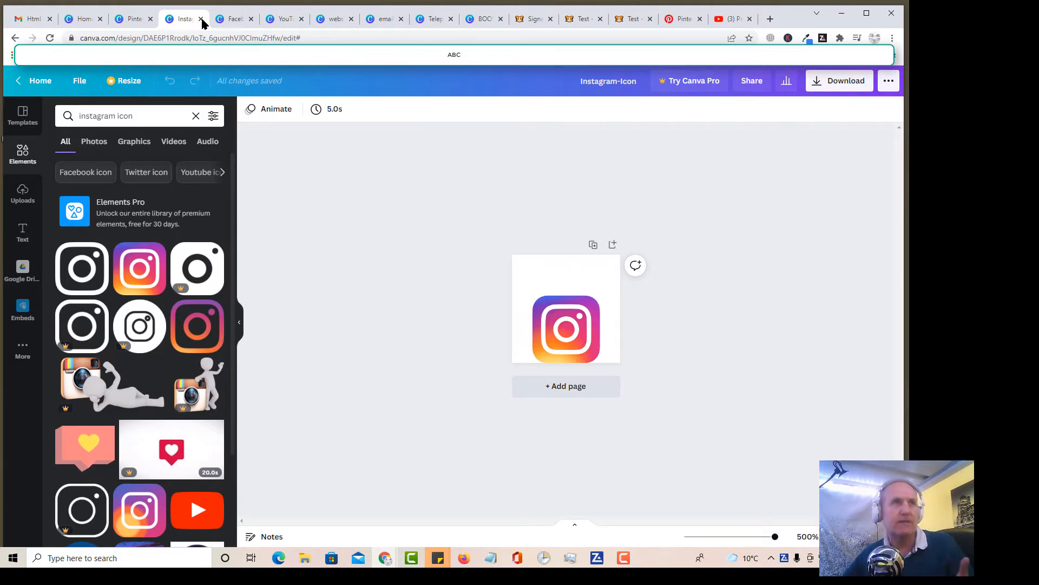
{"action": "left_click", "coordinate": [239, 22]}
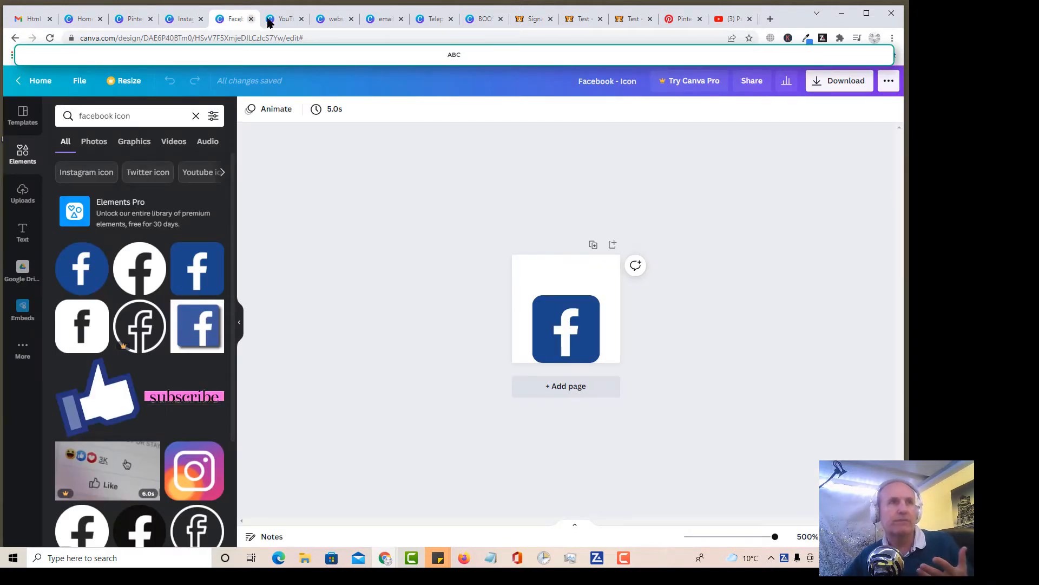
{"action": "left_click", "coordinate": [286, 21]}
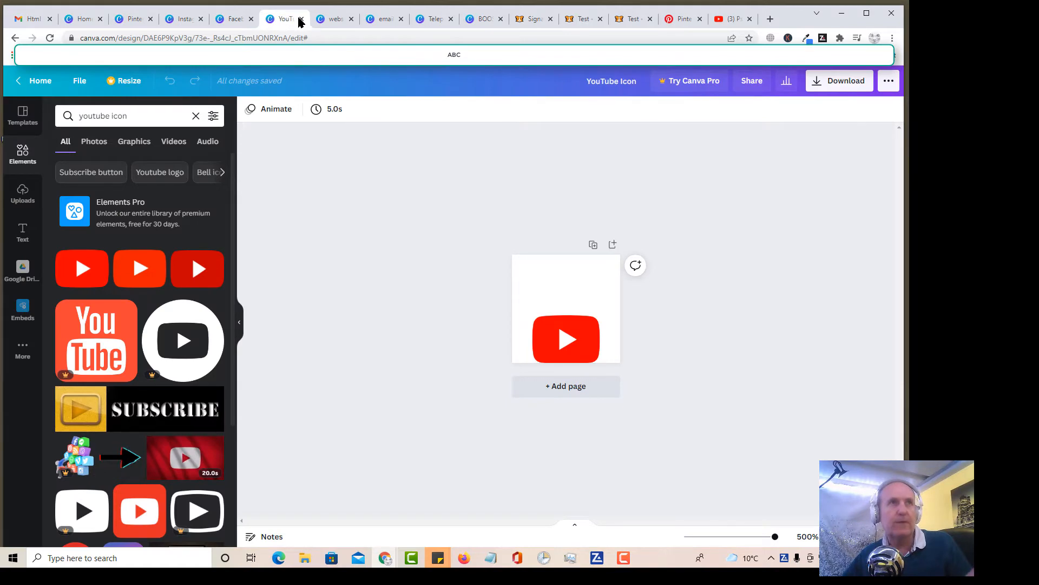
{"action": "left_click", "coordinate": [335, 21]}
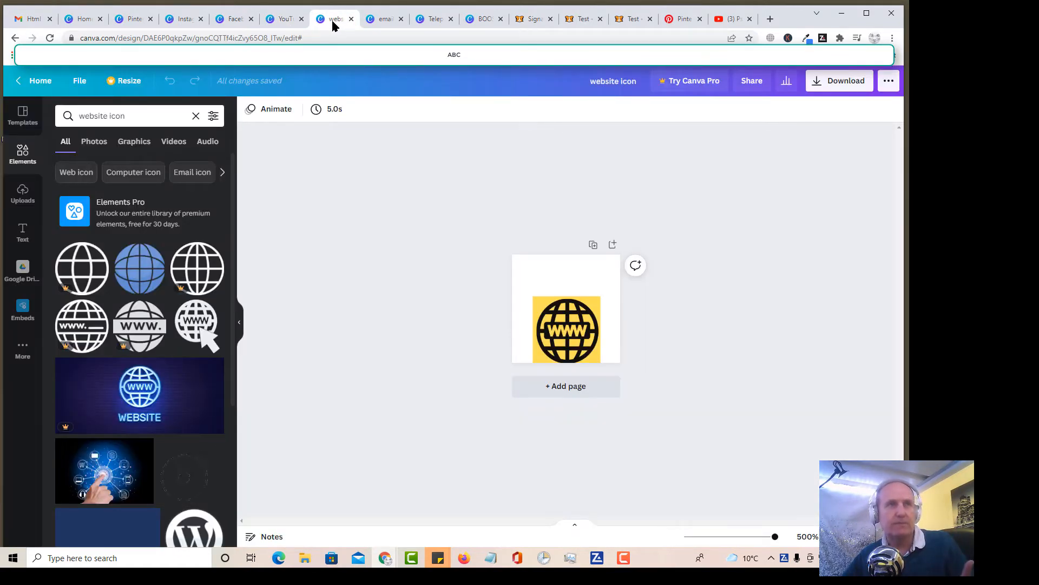
{"action": "left_click", "coordinate": [385, 24]}
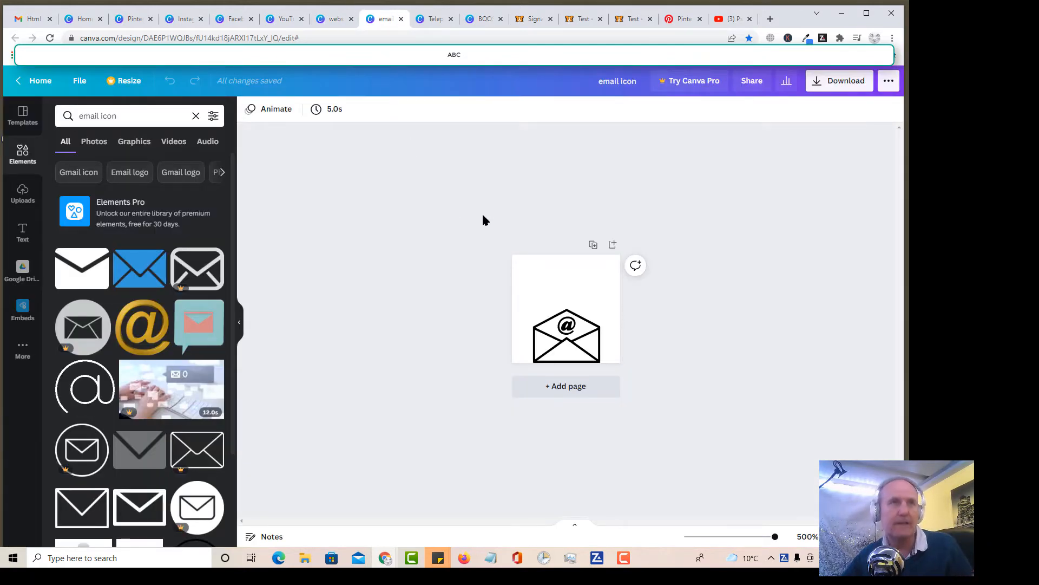
{"action": "left_click", "coordinate": [18, 20]}
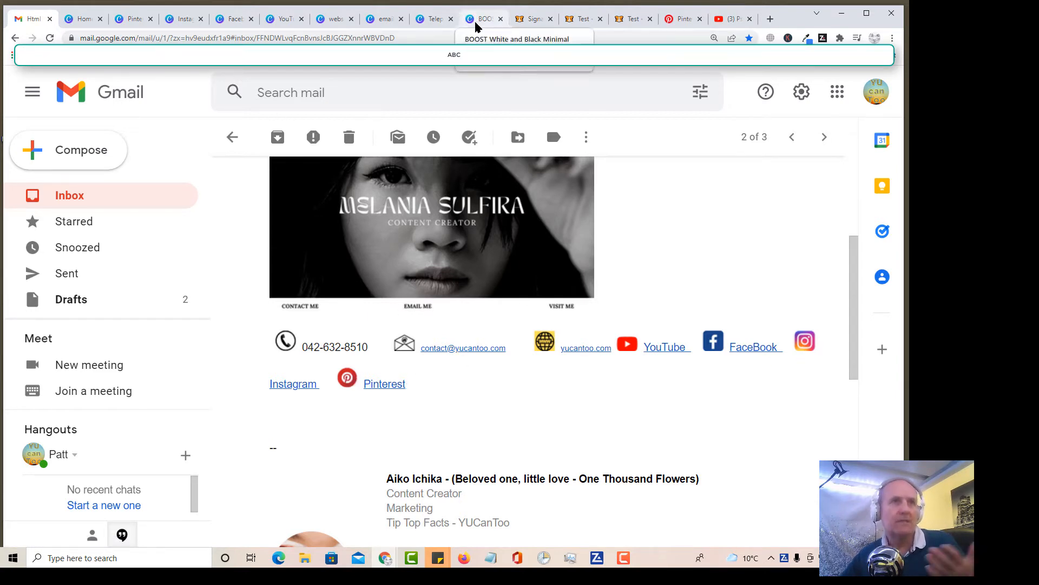
Step: In the Canva telephone contact design, scale the telephone icon down slightly
{"action": "left_click", "coordinate": [437, 21]}
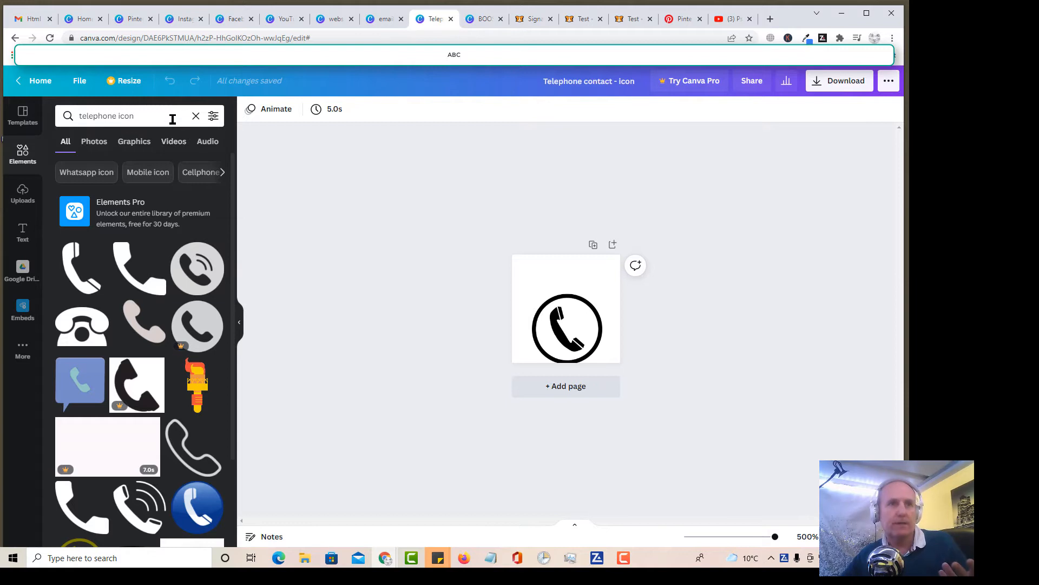
{"action": "scroll", "coordinate": [130, 336], "scroll_direction": "down", "scroll_amount": 5}
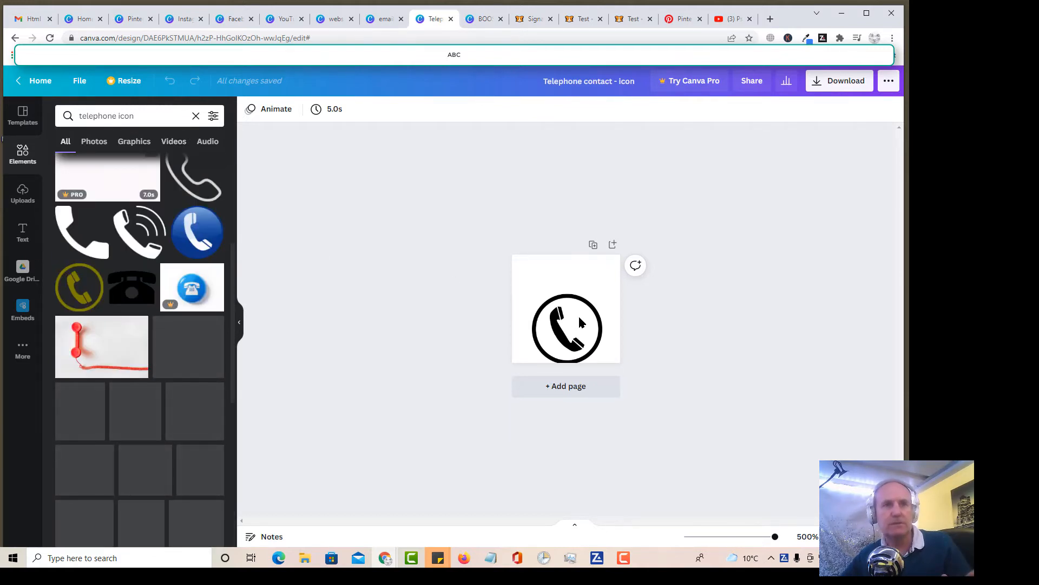
{"action": "left_click", "coordinate": [599, 297]}
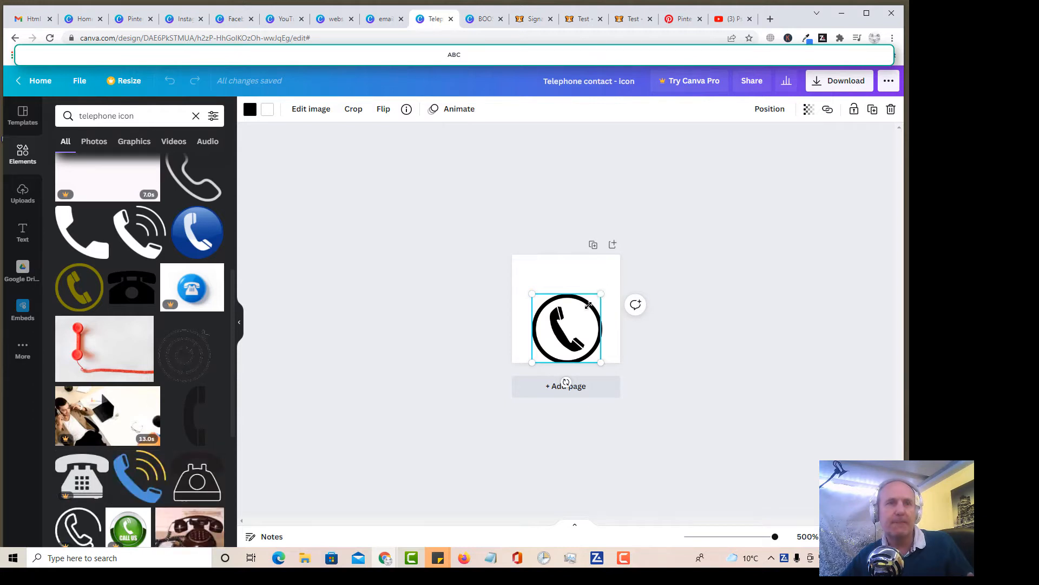
{"action": "left_click_drag", "start_coordinate": [593, 301], "coordinate": [602, 299]}
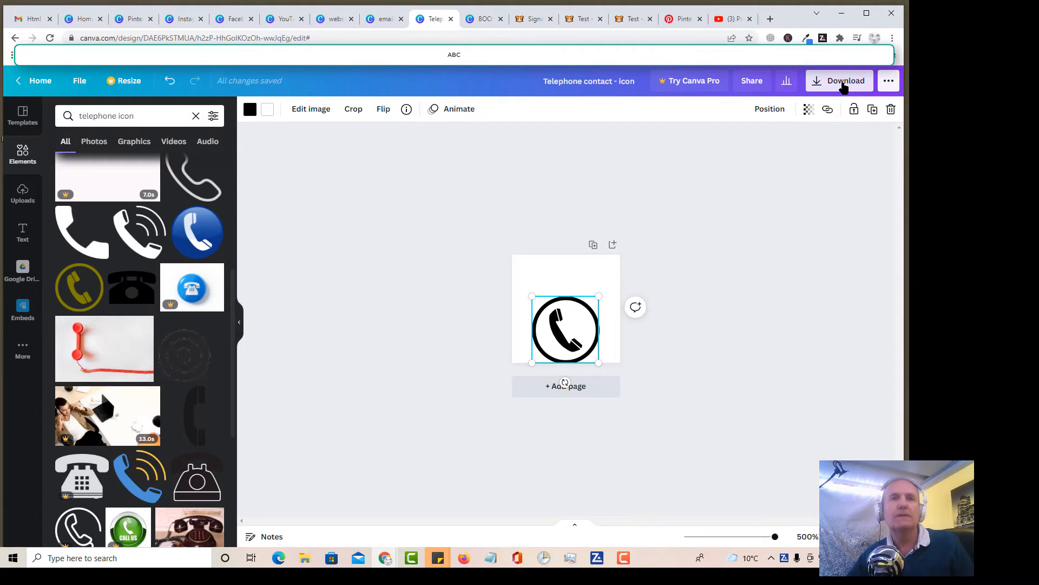
Step: Open the download options for the 40 × 40 px telephone icon design, with PNG as the file type
{"action": "left_click", "coordinate": [844, 87]}
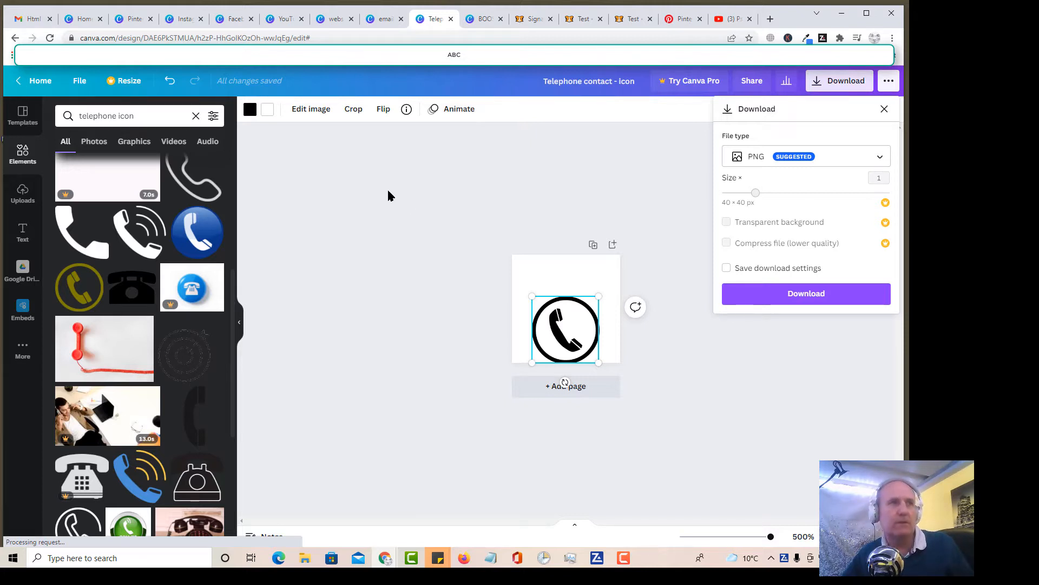
Step: In the BOOST White and Black Minimal Personal Email Signature design, check the editable name and CONTACT ME texts and open the download options
{"action": "left_click", "coordinate": [485, 20]}
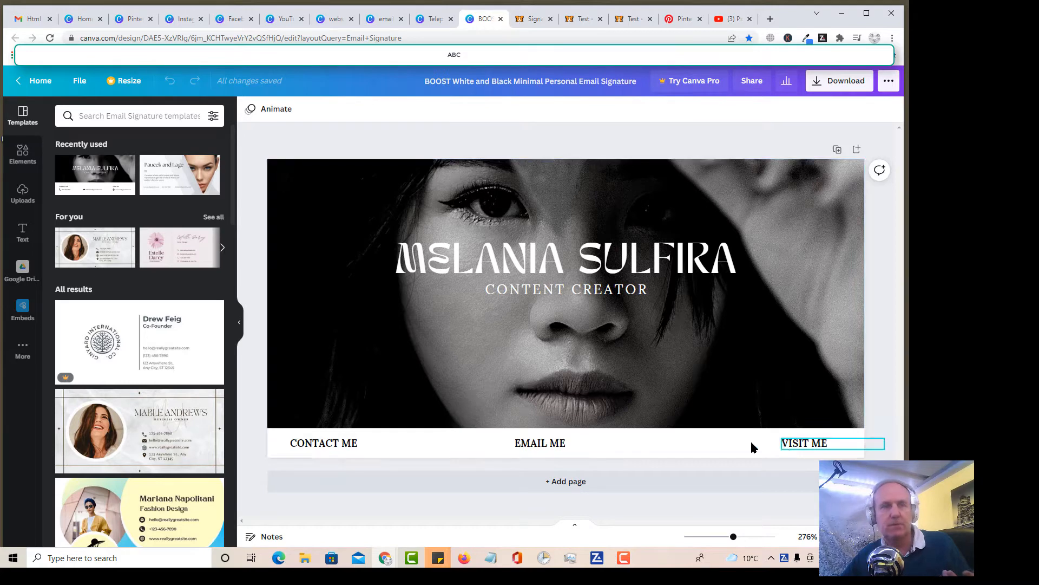
{"action": "left_click", "coordinate": [23, 232]}
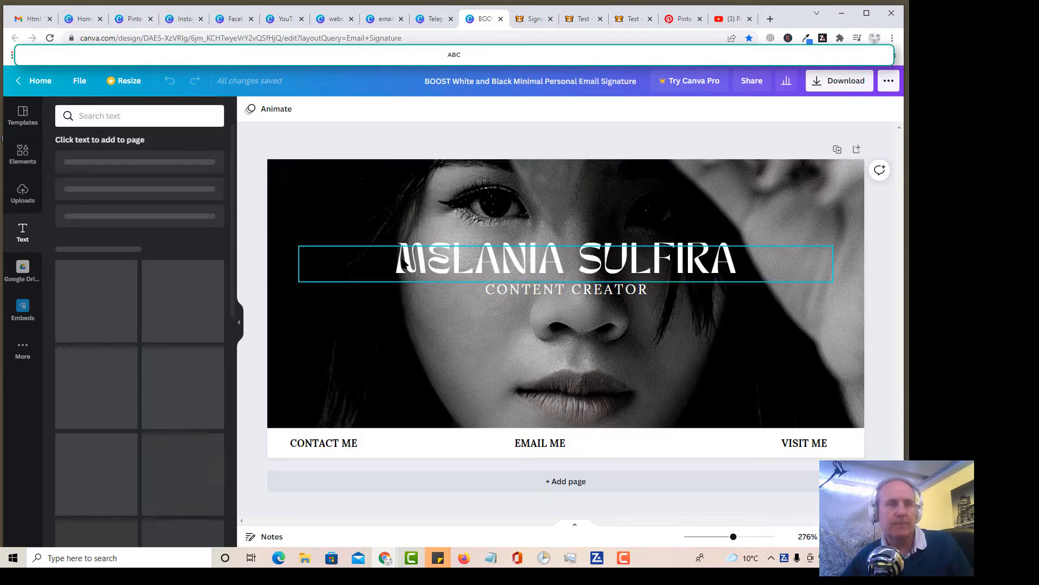
{"action": "left_click", "coordinate": [470, 265]}
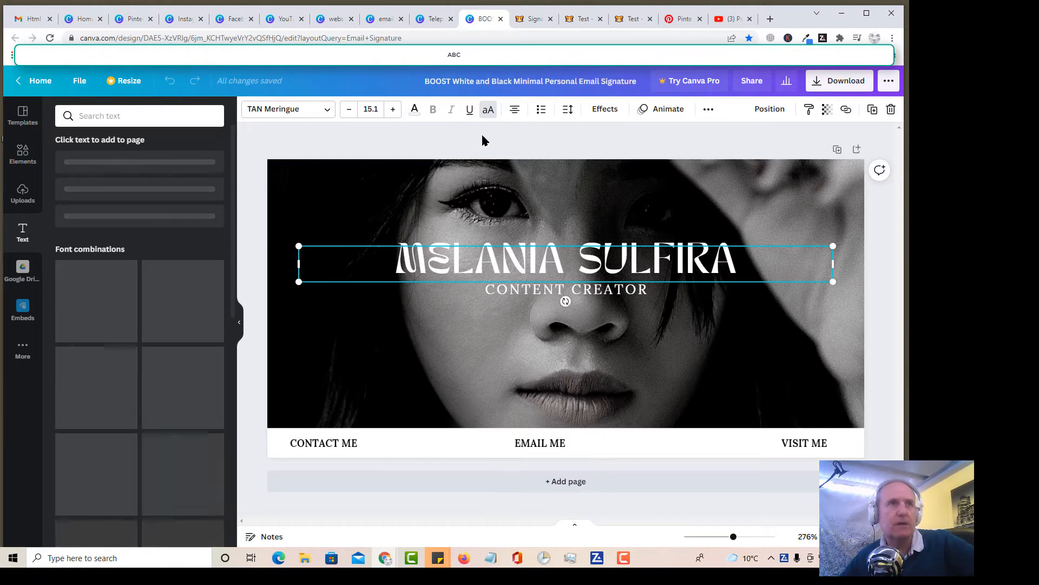
{"action": "key", "text": "ctrl+a"}
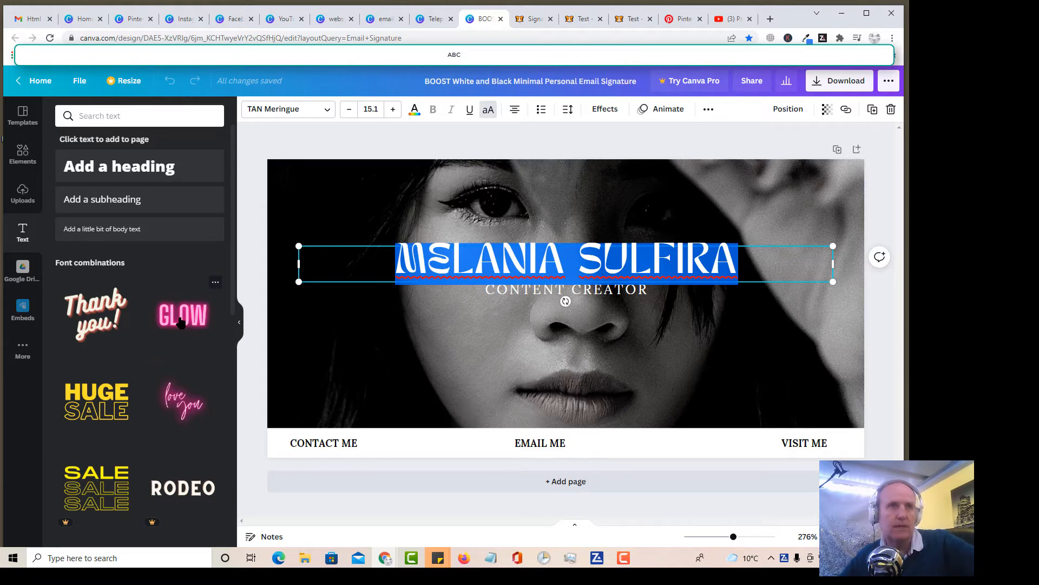
{"action": "left_click", "coordinate": [305, 445]}
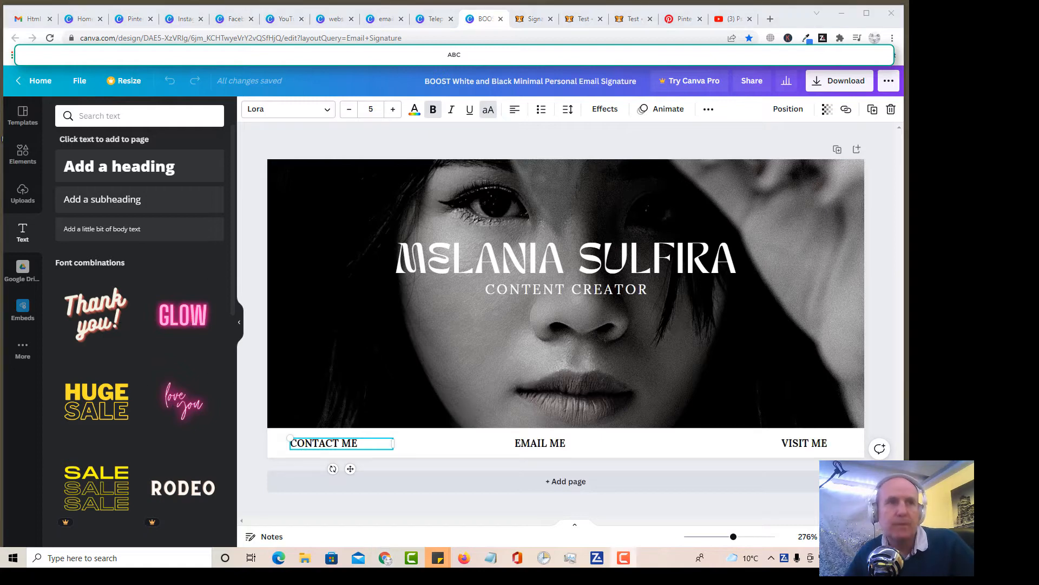
{"action": "left_click", "coordinate": [833, 81]}
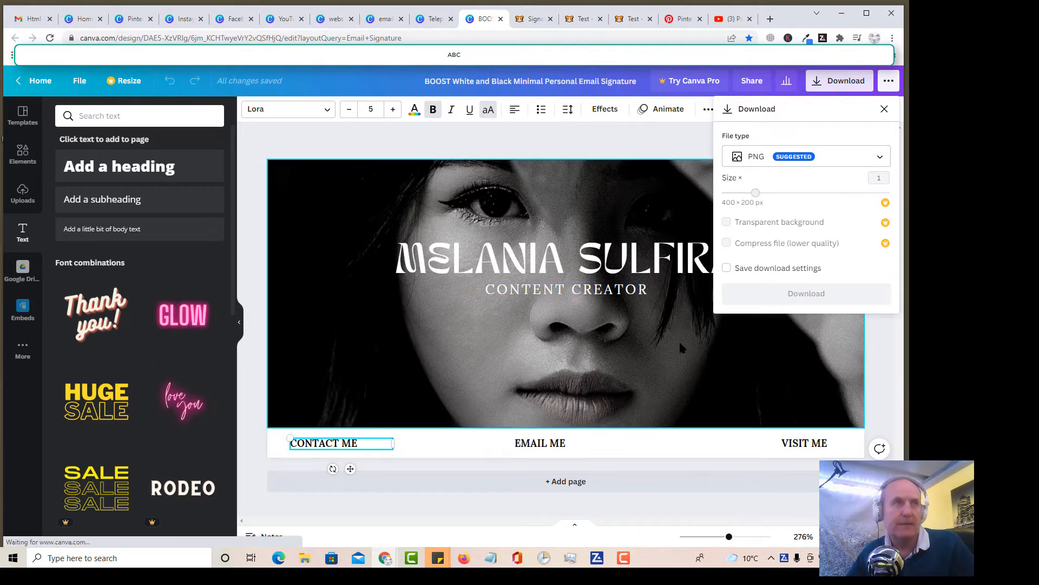
Step: Switch to Gmail and open the Signature section of the full general settings
{"action": "left_click", "coordinate": [32, 21]}
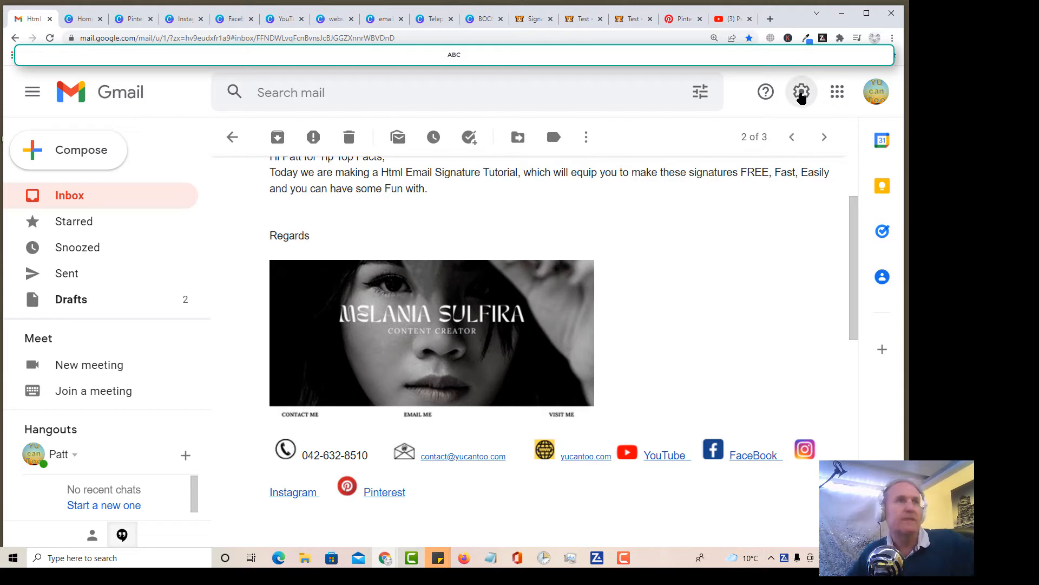
{"action": "left_click", "coordinate": [801, 92]}
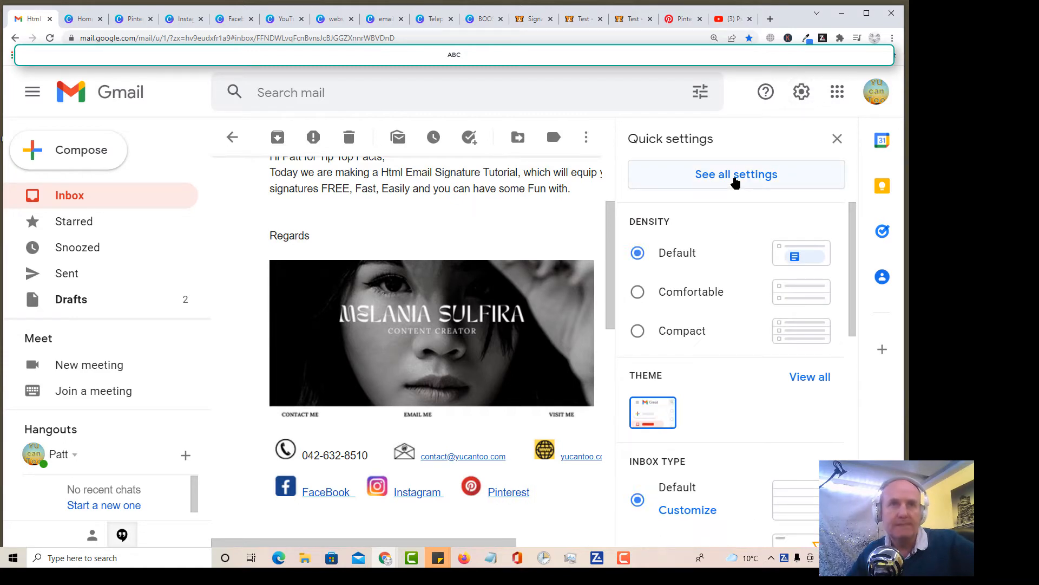
{"action": "left_click", "coordinate": [735, 181]}
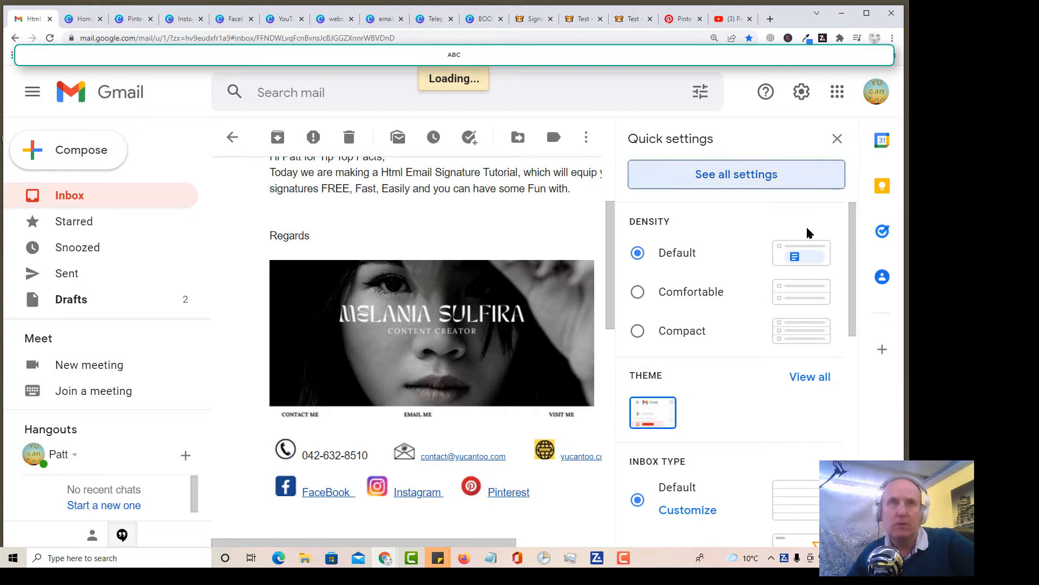
{"action": "scroll", "coordinate": [756, 272], "scroll_direction": "down", "scroll_amount": 1}
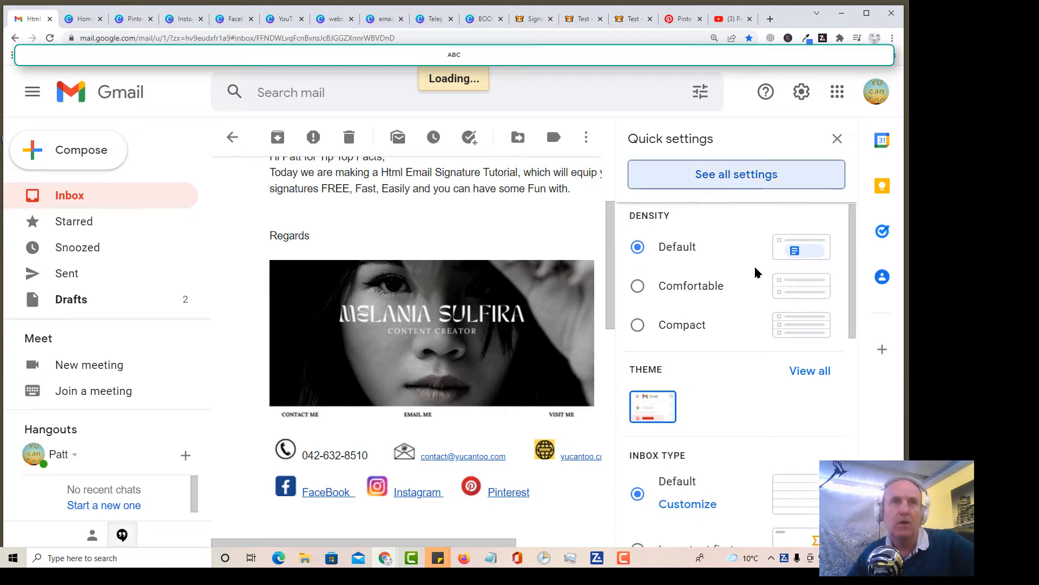
{"action": "scroll", "coordinate": [757, 272], "scroll_direction": "down", "scroll_amount": 1}
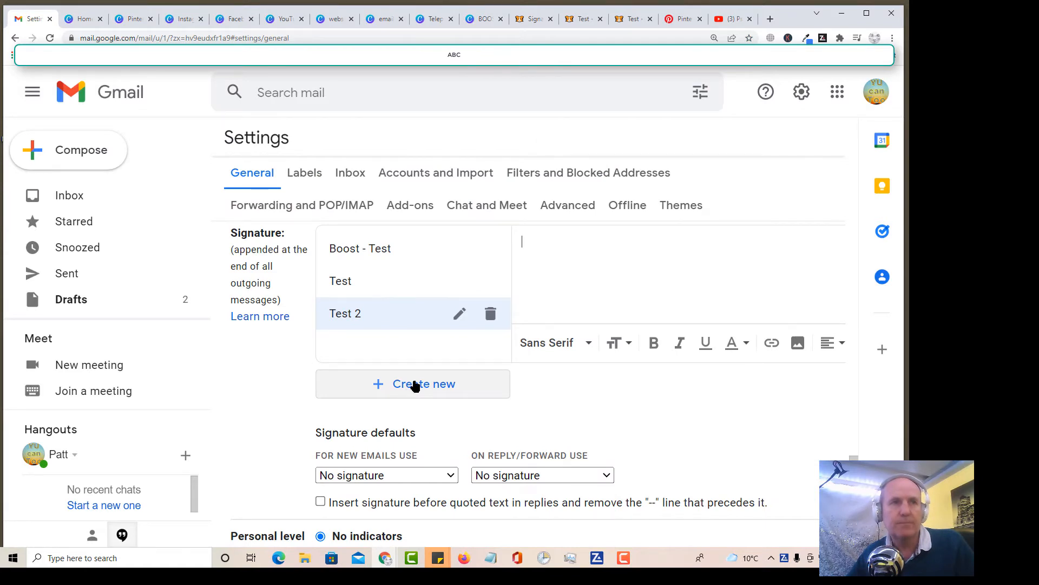
Step: Create a new signature named Test 3
{"action": "left_click", "coordinate": [415, 384]}
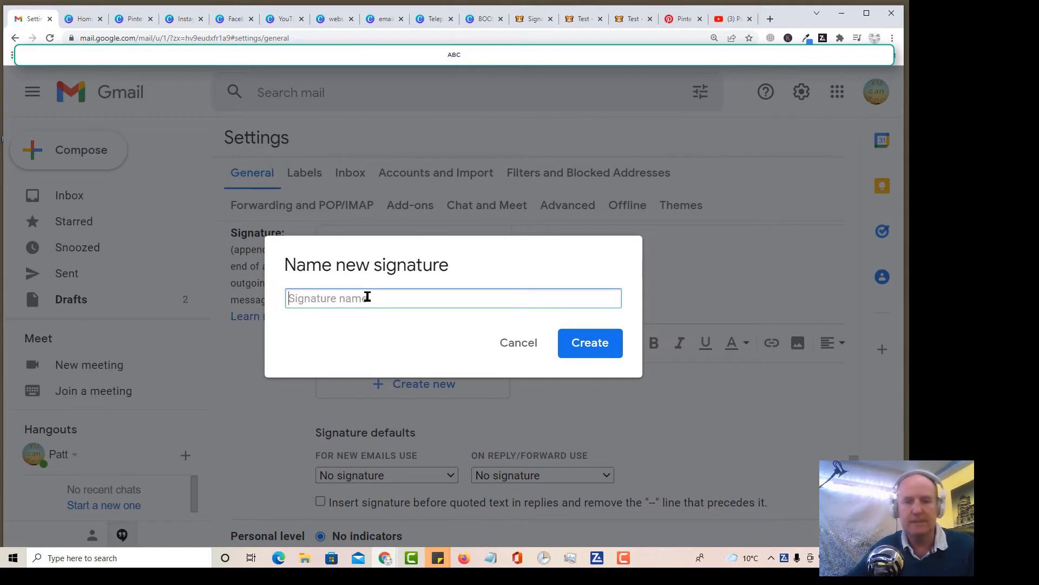
{"action": "type", "text": "Tes"}
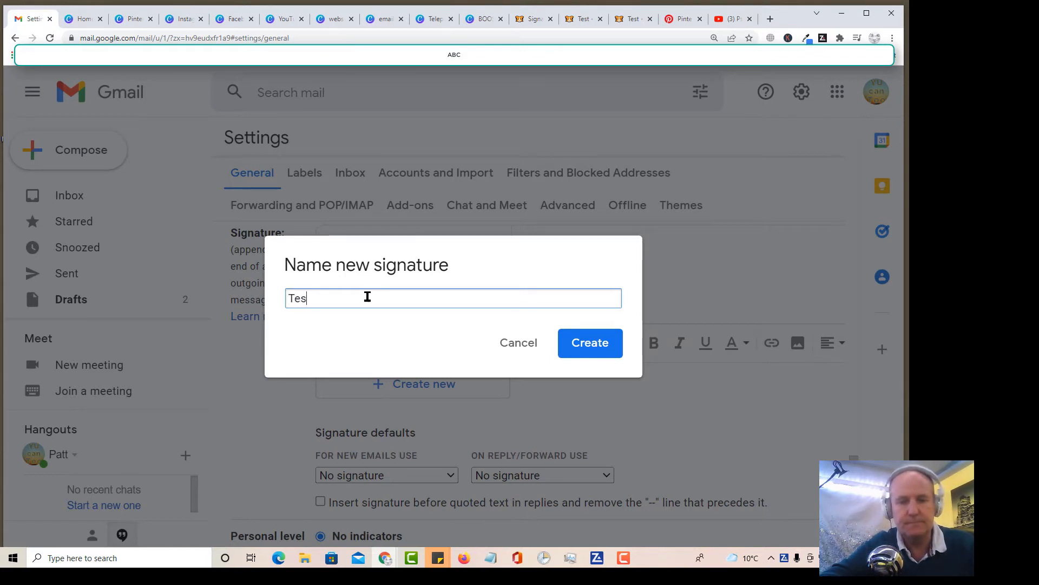
{"action": "type", "text": "t 3"}
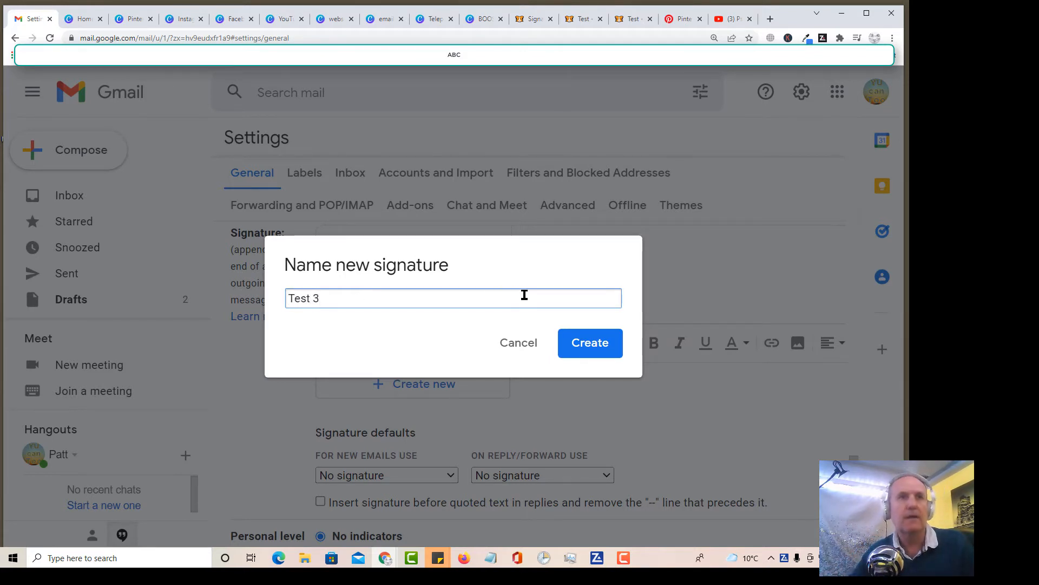
{"action": "left_click", "coordinate": [594, 349]}
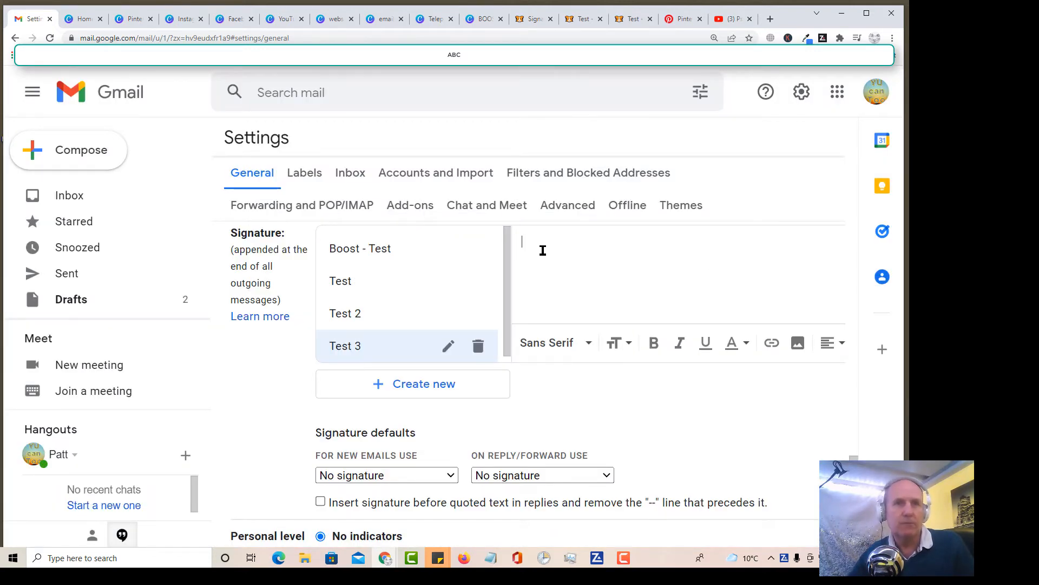
Step: Upload the third BOOST White and Black Minimal Personal Email Signature image from the Downloads folder into the Test 3 signature
{"action": "left_click", "coordinate": [797, 343]}
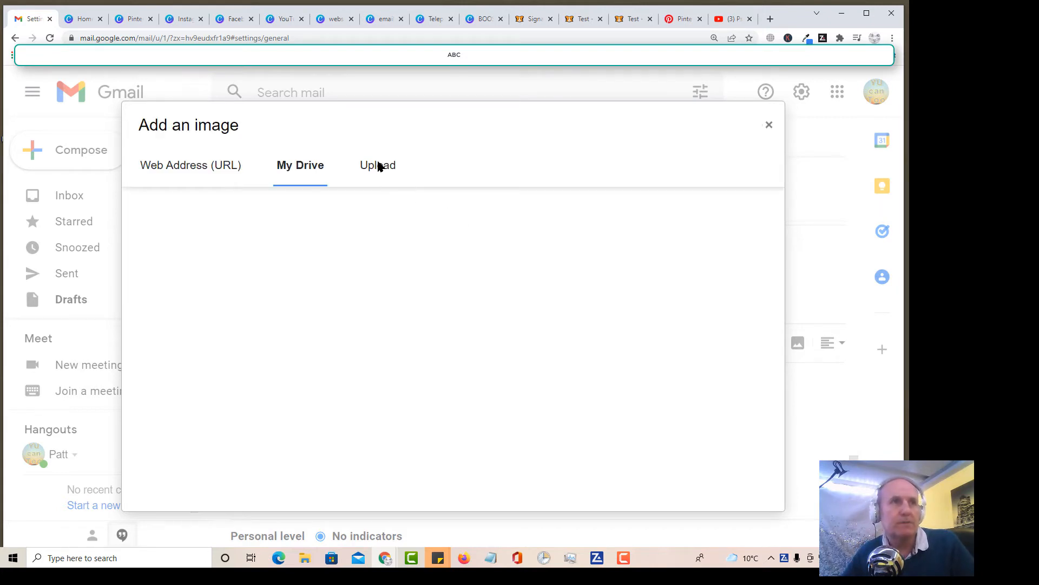
{"action": "left_click", "coordinate": [379, 168]}
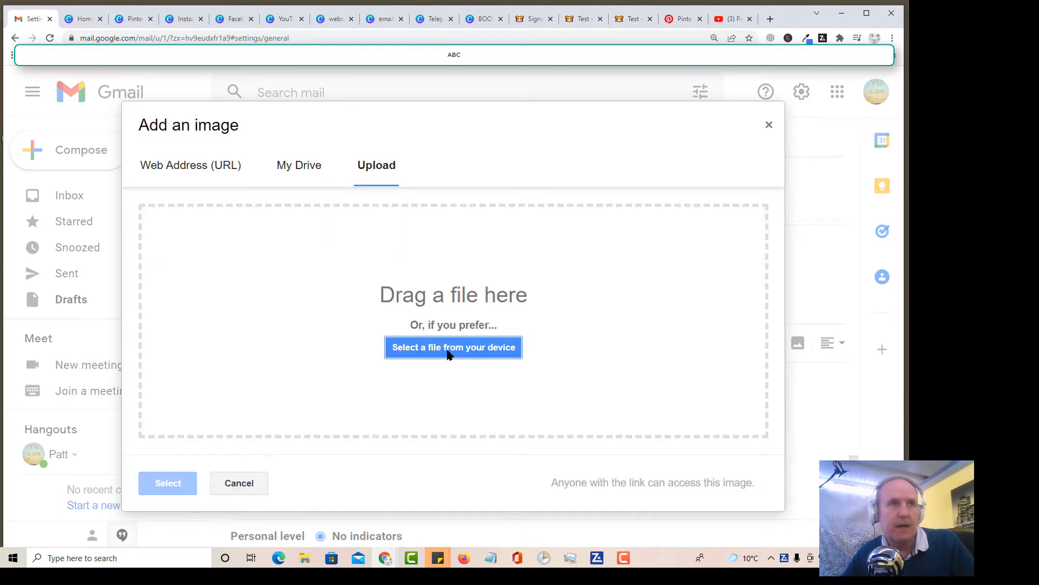
{"action": "left_click", "coordinate": [443, 348]}
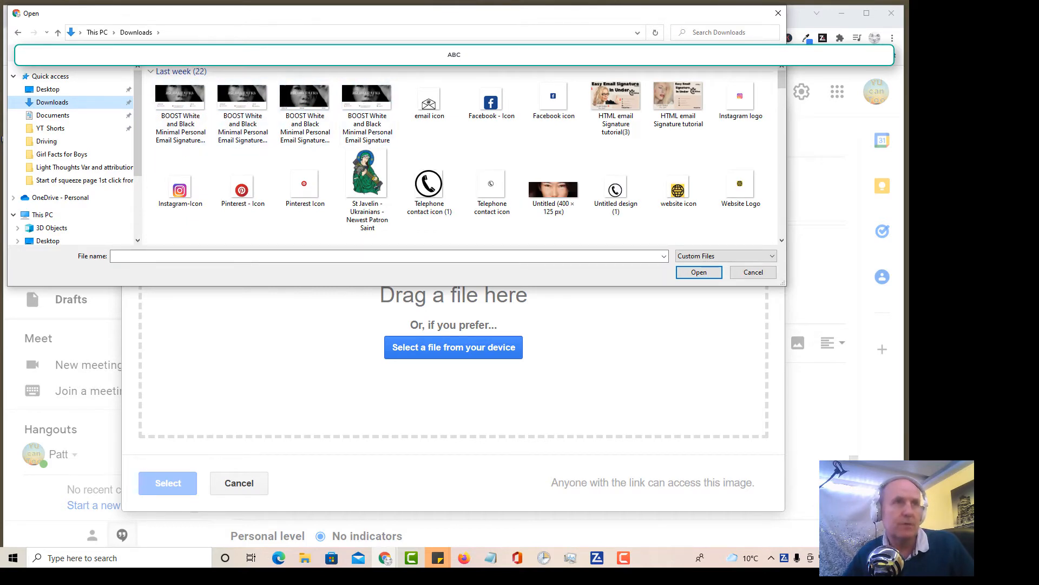
{"action": "double_click", "coordinate": [302, 102]}
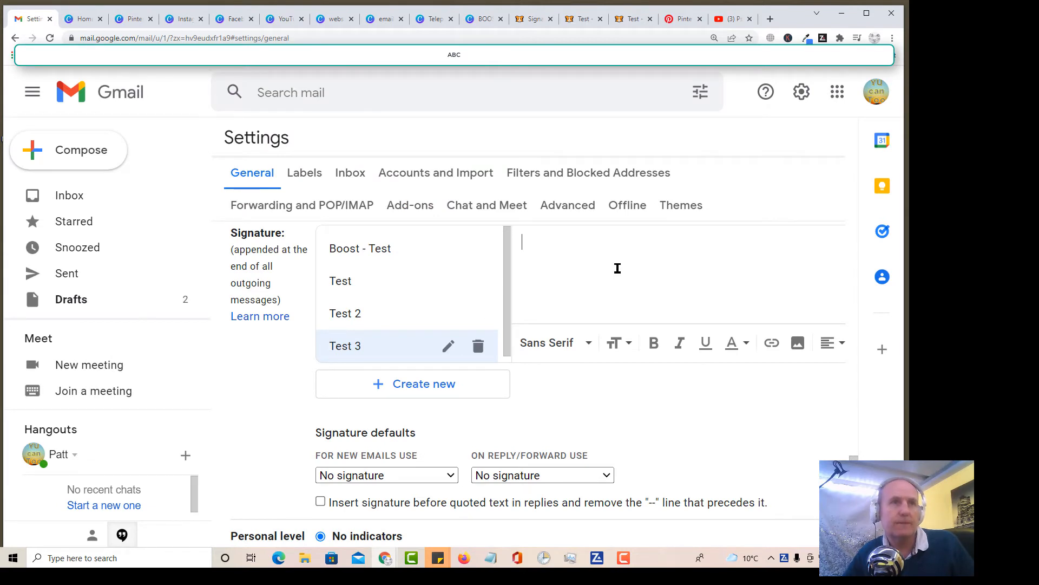
{"action": "scroll", "coordinate": [651, 291], "scroll_direction": "down", "scroll_amount": 2}
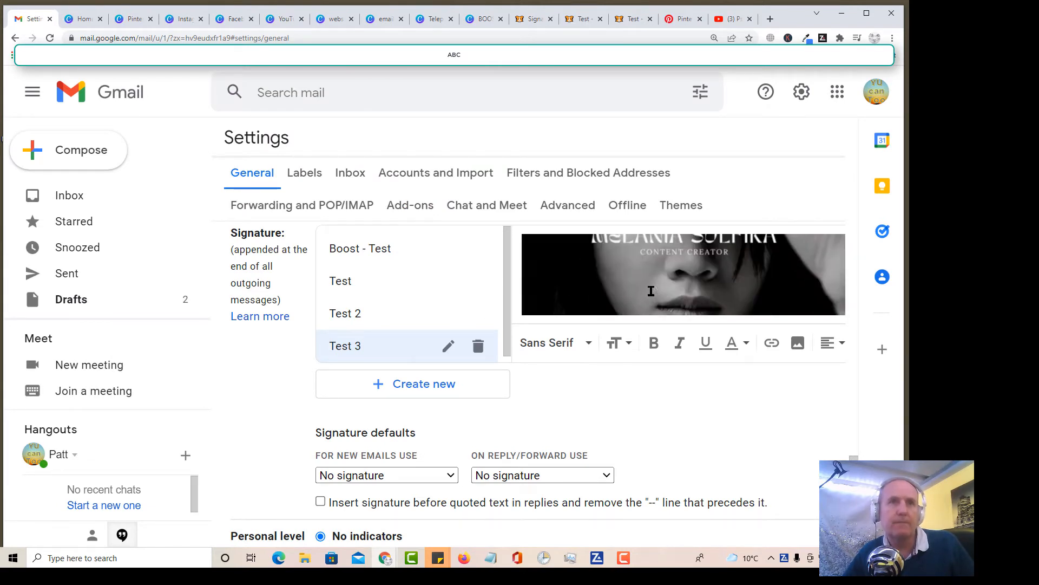
{"action": "scroll", "coordinate": [651, 291], "scroll_direction": "down", "scroll_amount": 1}
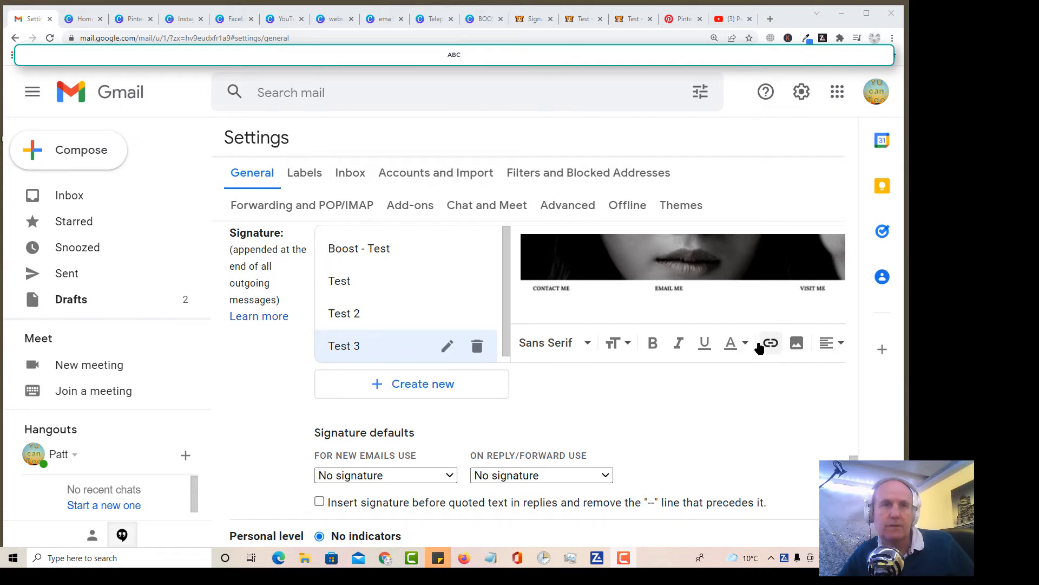
Step: Add the telephone icon, the phone number and the email icon below the banner image in the signature
{"action": "left_click", "coordinate": [797, 345]}
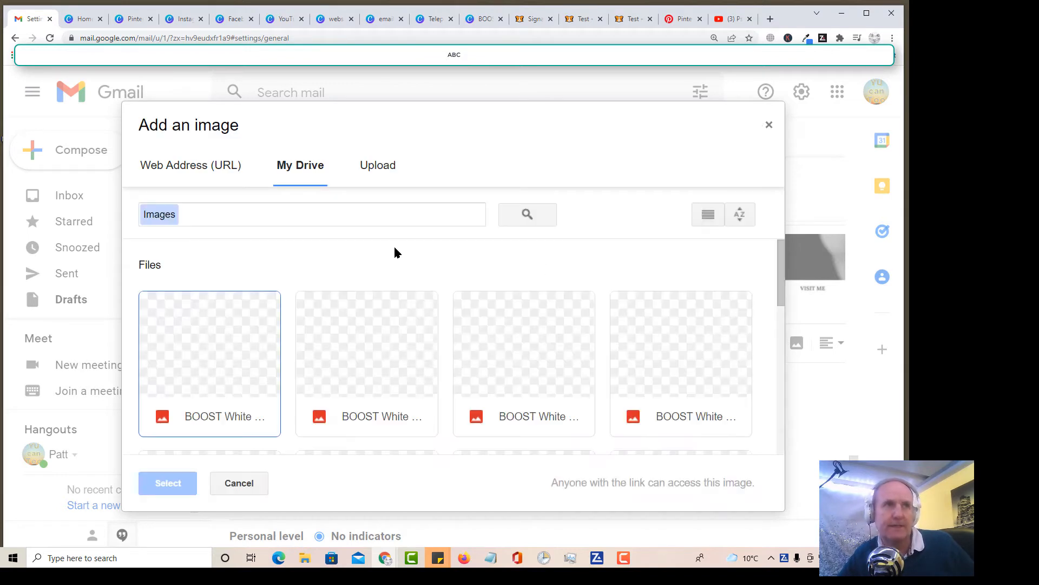
{"action": "scroll", "coordinate": [408, 265], "scroll_direction": "down", "scroll_amount": 6}
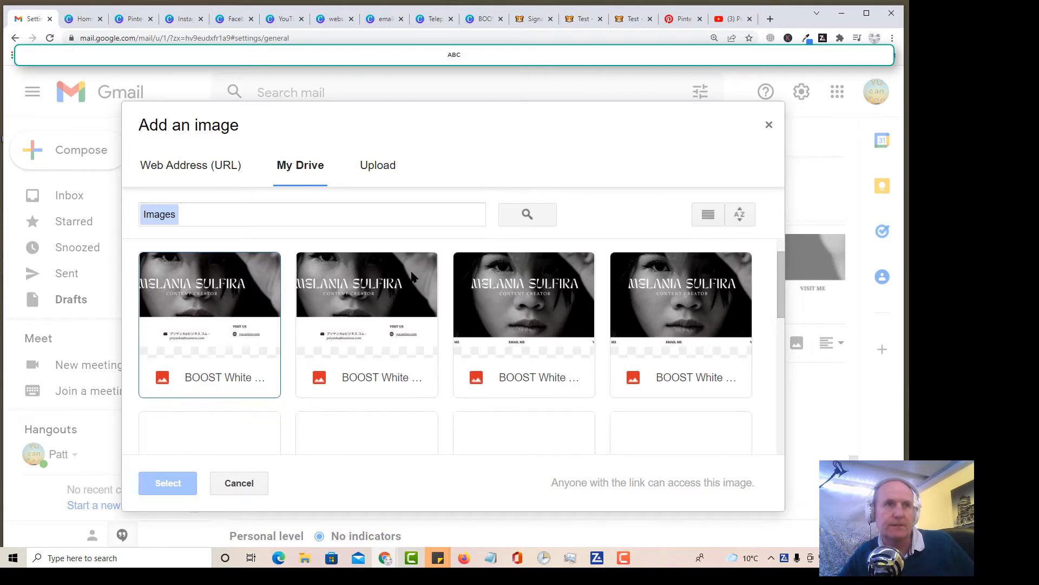
{"action": "key", "text": "Escape"}
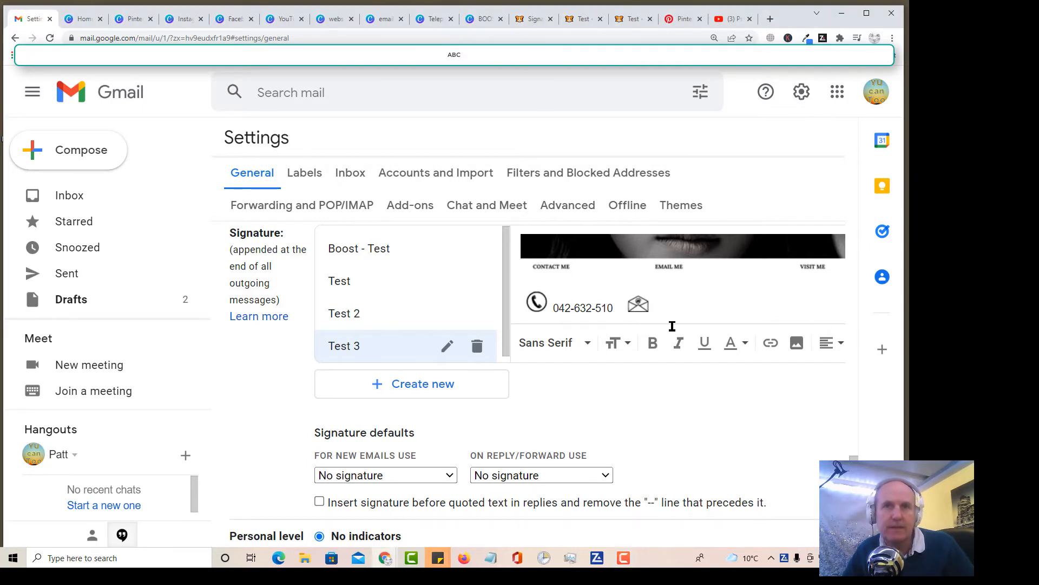
Step: Paste the contact's email address directly after the email icon in the signature
{"action": "left_click", "coordinate": [641, 305]}
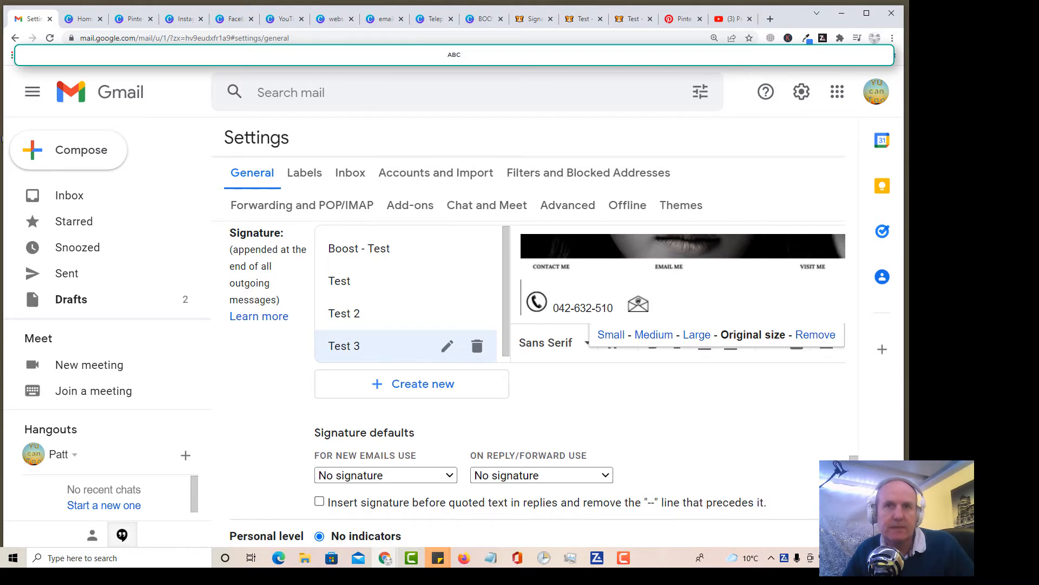
{"action": "key", "text": "alt+Tab"}
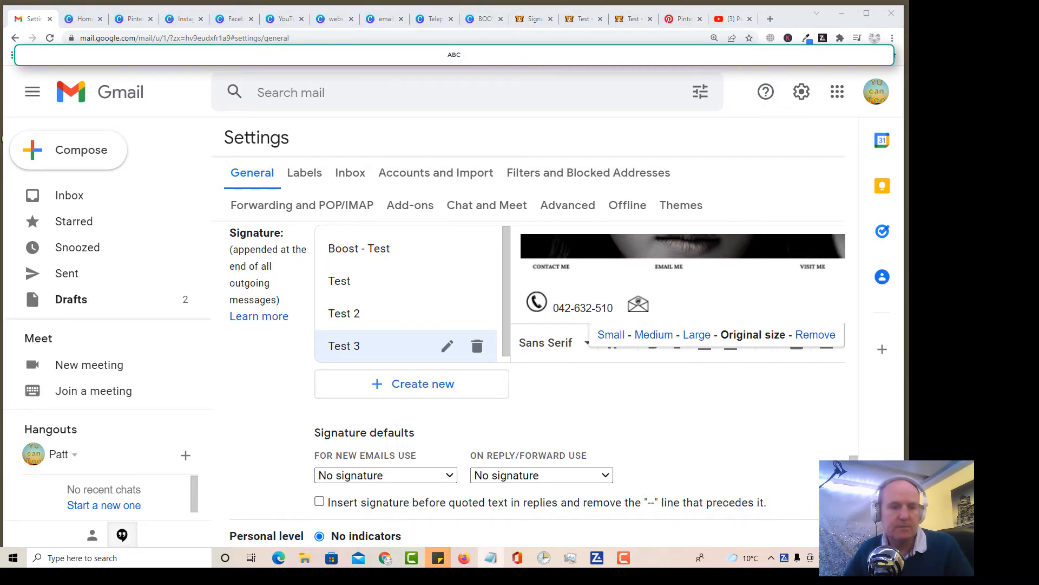
{"action": "left_click", "coordinate": [663, 301]}
{"action": "left_click", "coordinate": [659, 310]}
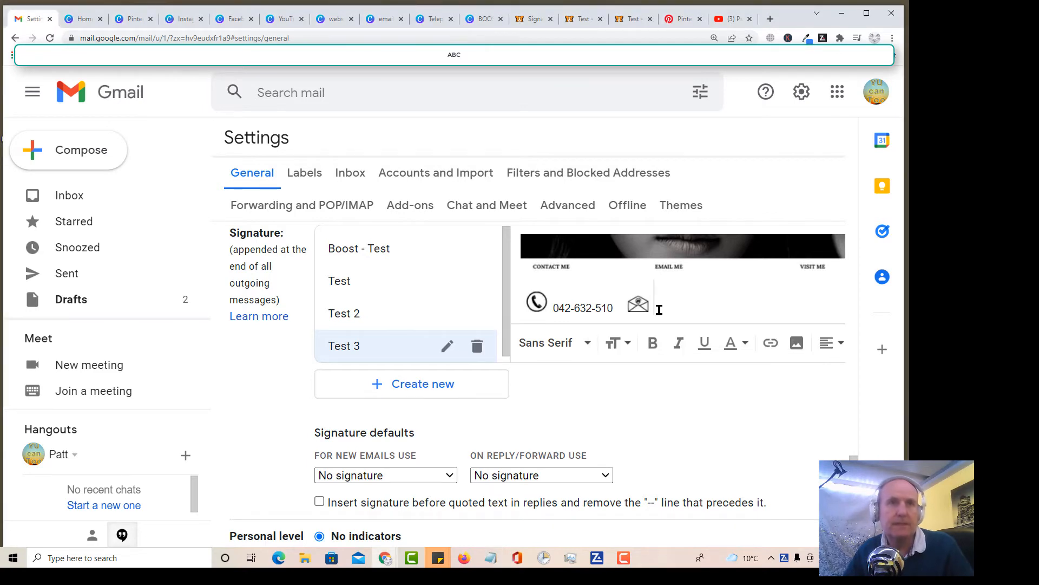
{"action": "key", "text": "ctrl+v"}
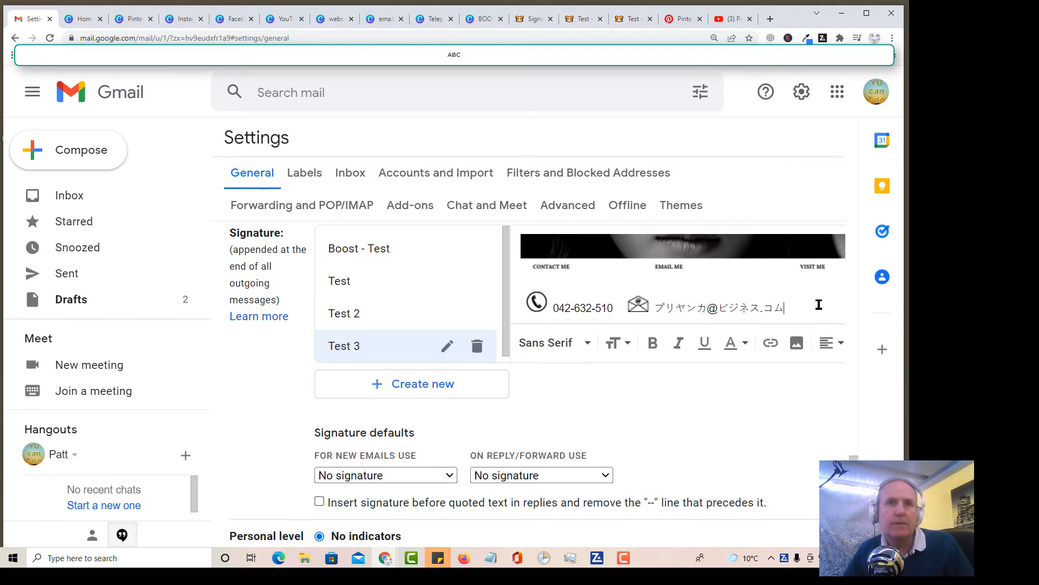
Step: Set the text size of the email address and the phone number to Small, and place the cursor after the email address
{"action": "left_click_drag", "start_coordinate": [786, 309], "coordinate": [654, 309]}
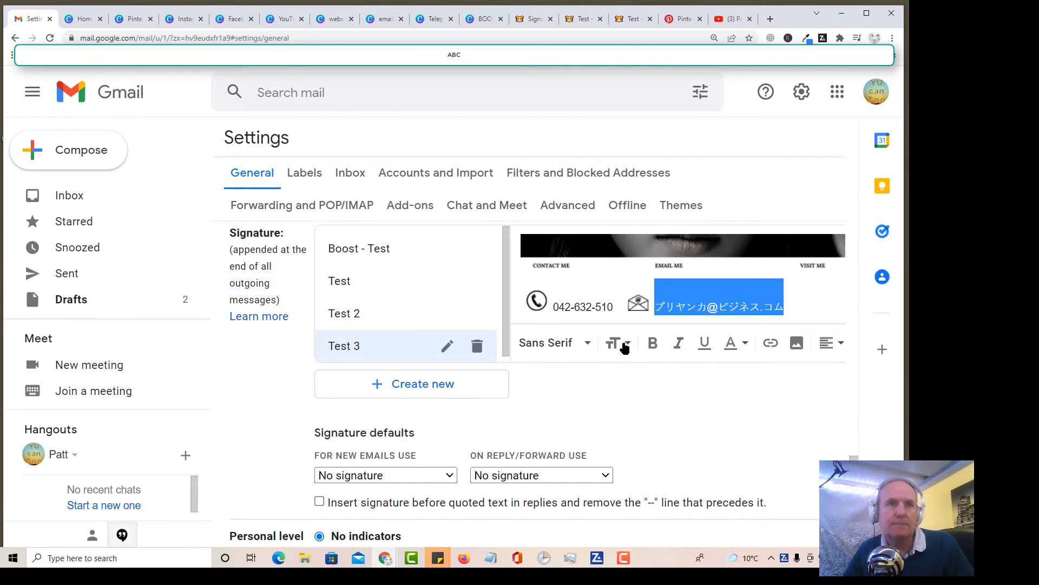
{"action": "left_click", "coordinate": [625, 346]}
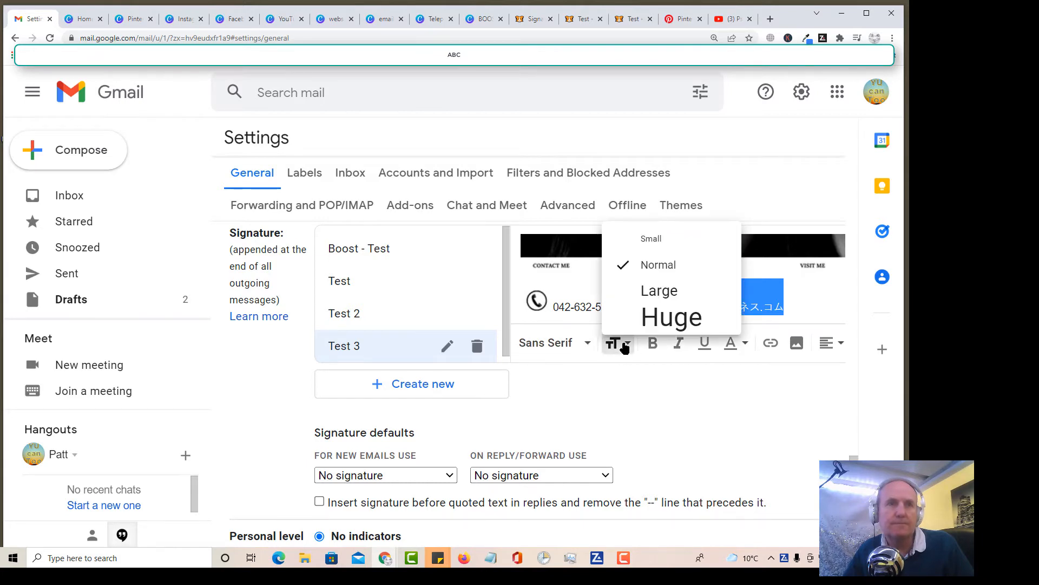
{"action": "left_click", "coordinate": [647, 240]}
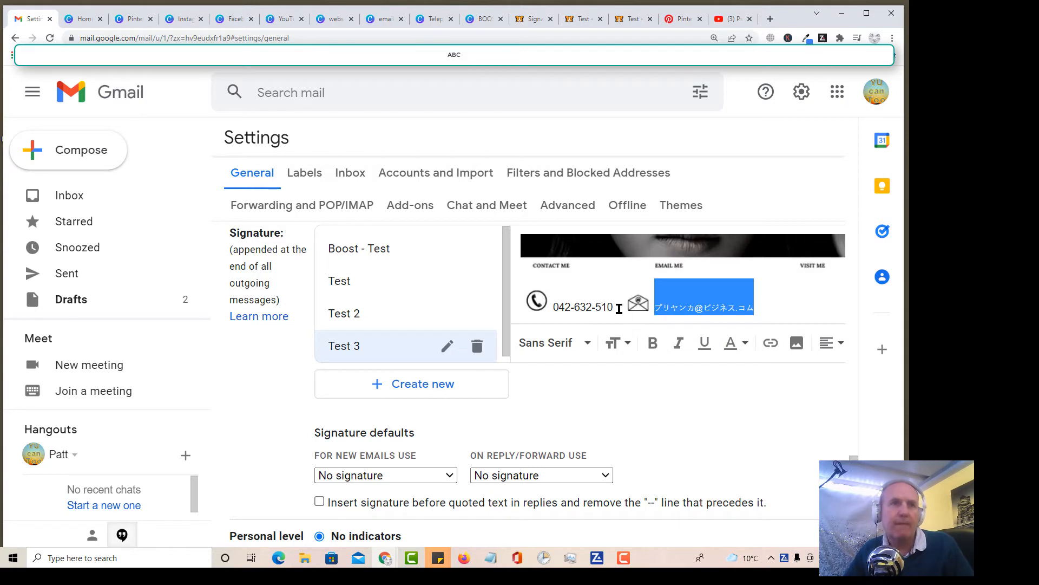
{"action": "left_click_drag", "start_coordinate": [619, 309], "coordinate": [552, 308]}
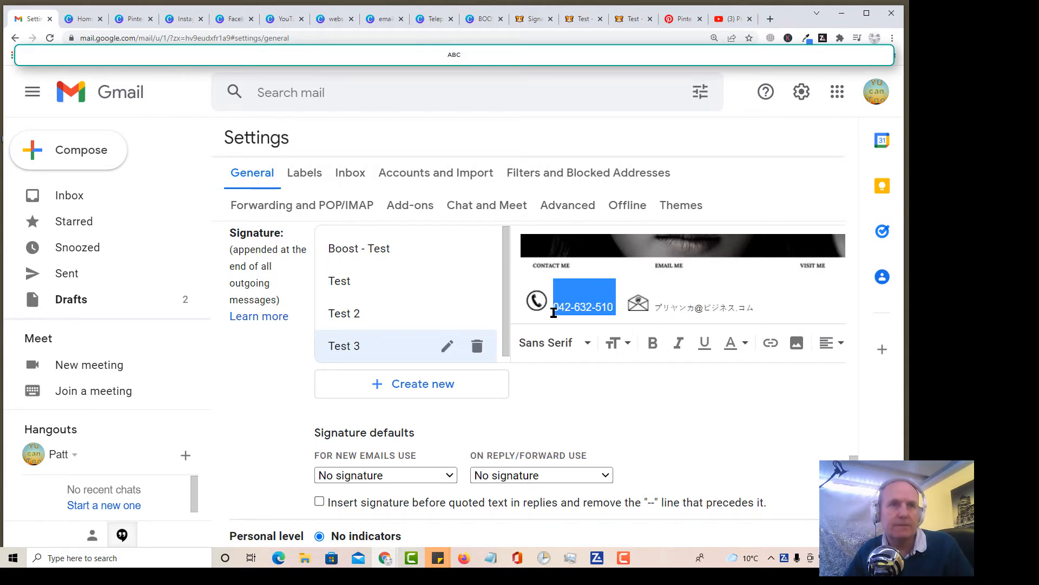
{"action": "left_click", "coordinate": [629, 345]}
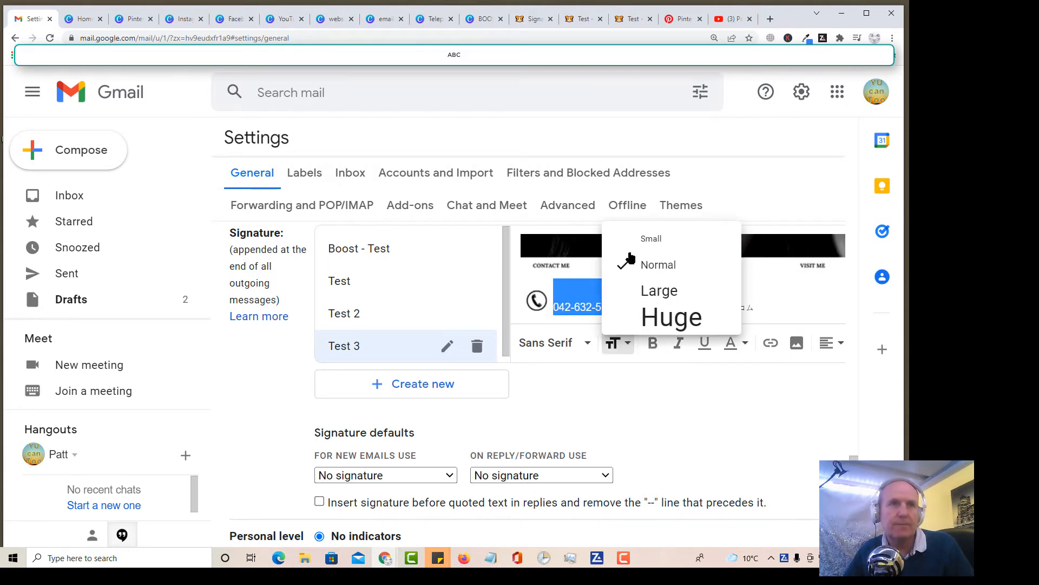
{"action": "left_click", "coordinate": [657, 397]}
{"action": "left_click", "coordinate": [751, 304]}
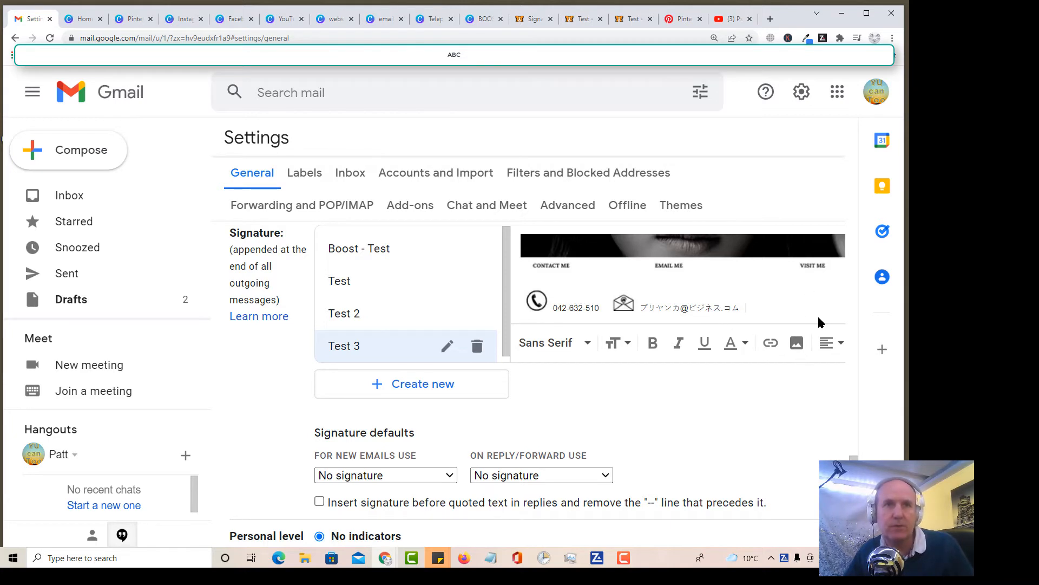
Step: Insert the website icon image from Google Drive after the email address in the Test 3 signature
{"action": "left_click", "coordinate": [797, 344]}
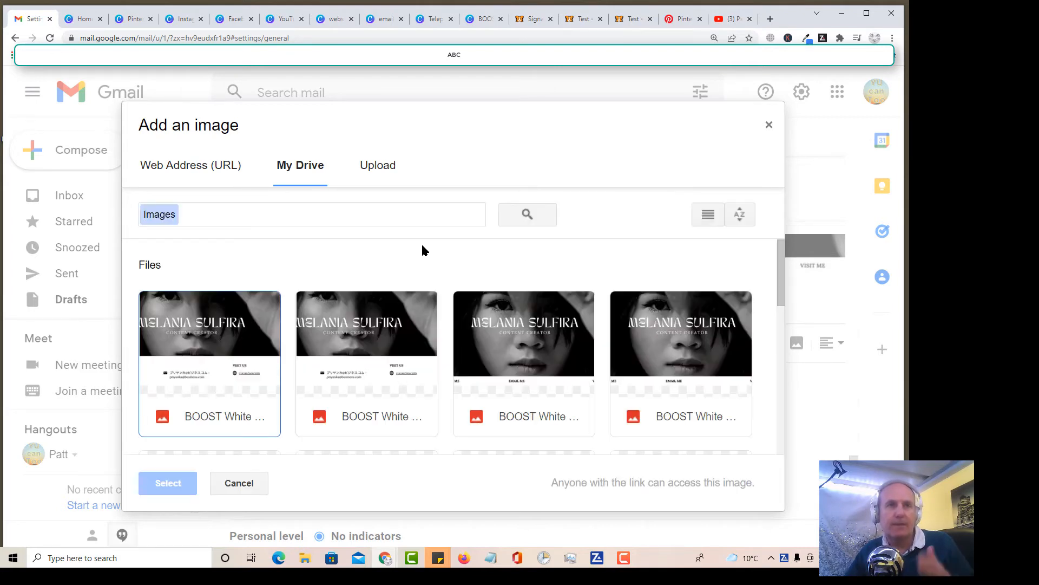
{"action": "scroll", "coordinate": [424, 267], "scroll_direction": "down", "scroll_amount": 3}
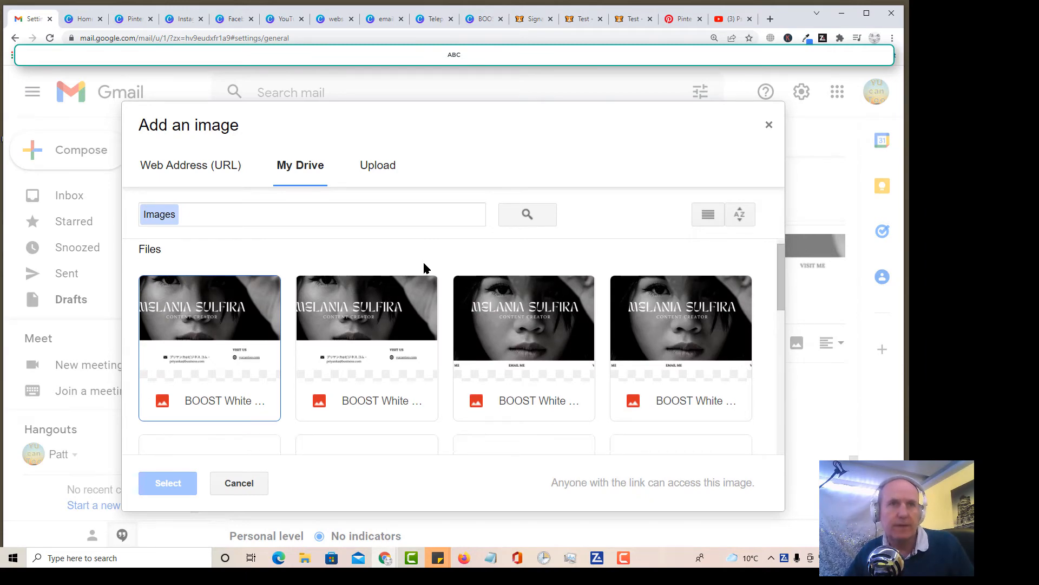
{"action": "scroll", "coordinate": [424, 261], "scroll_direction": "down", "scroll_amount": 3}
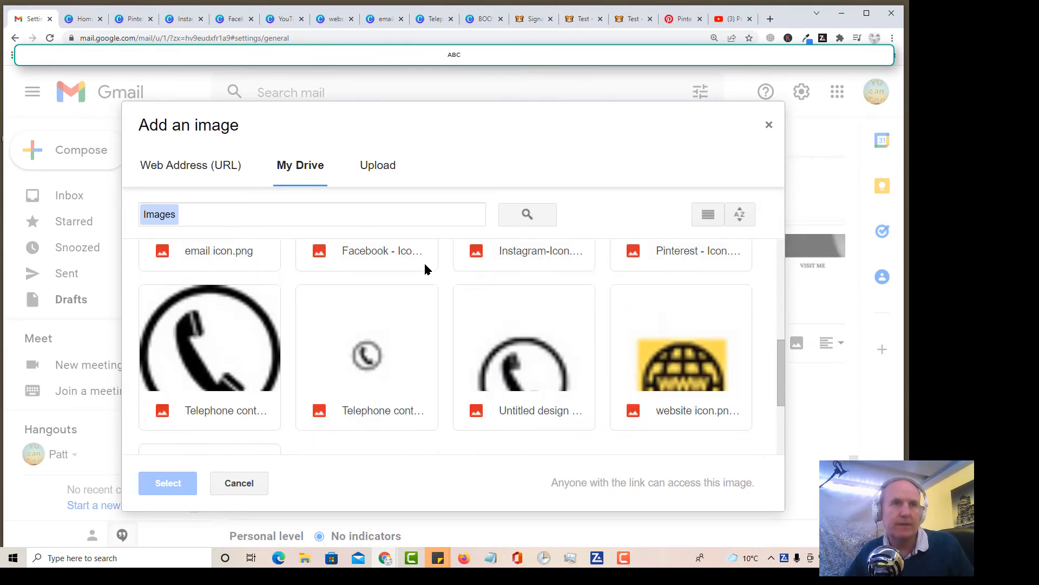
{"action": "scroll", "coordinate": [742, 325], "scroll_direction": "down", "scroll_amount": 1}
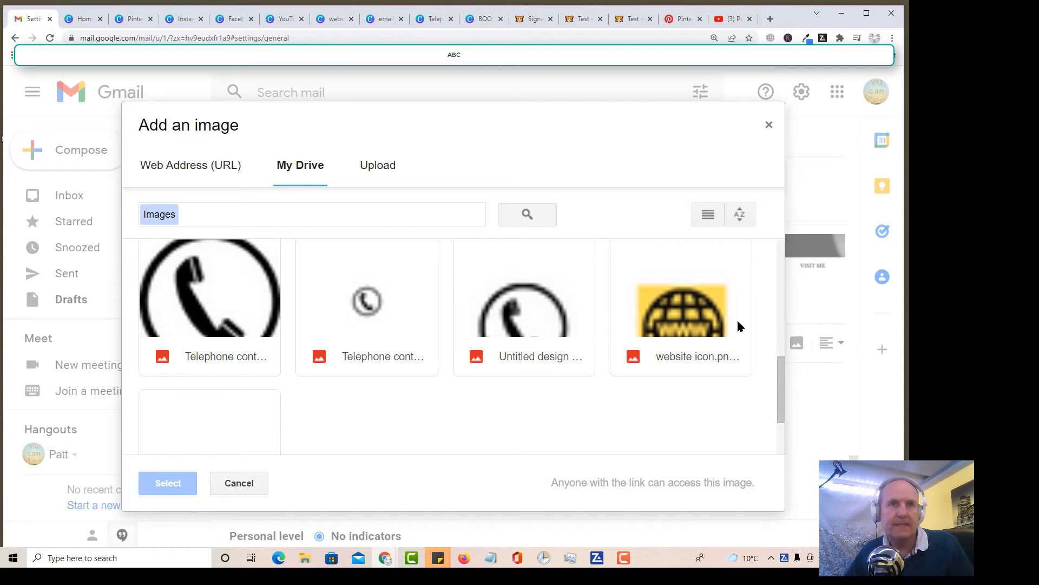
{"action": "left_click", "coordinate": [678, 311]}
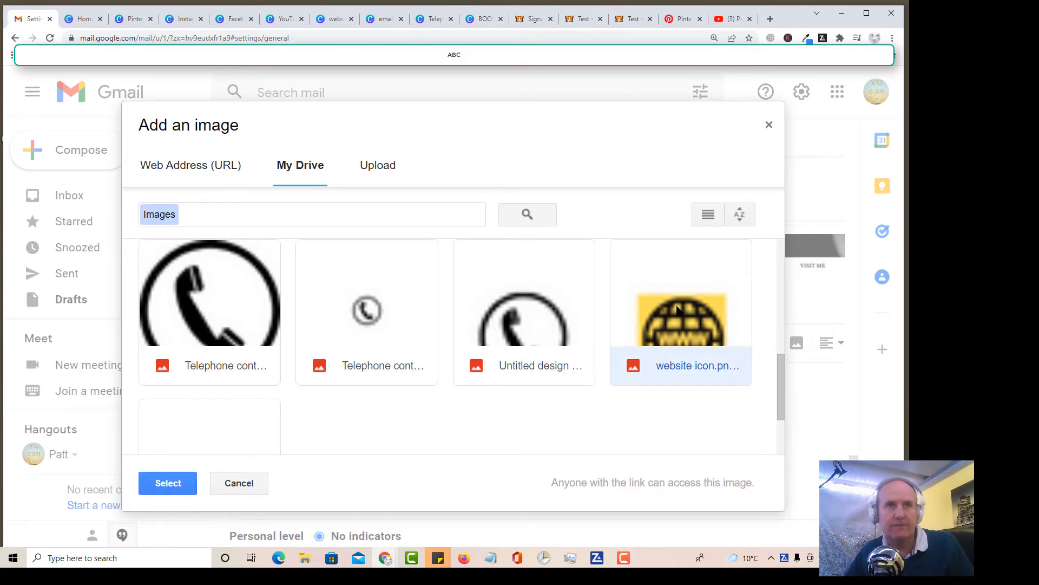
{"action": "double_click", "coordinate": [690, 341]}
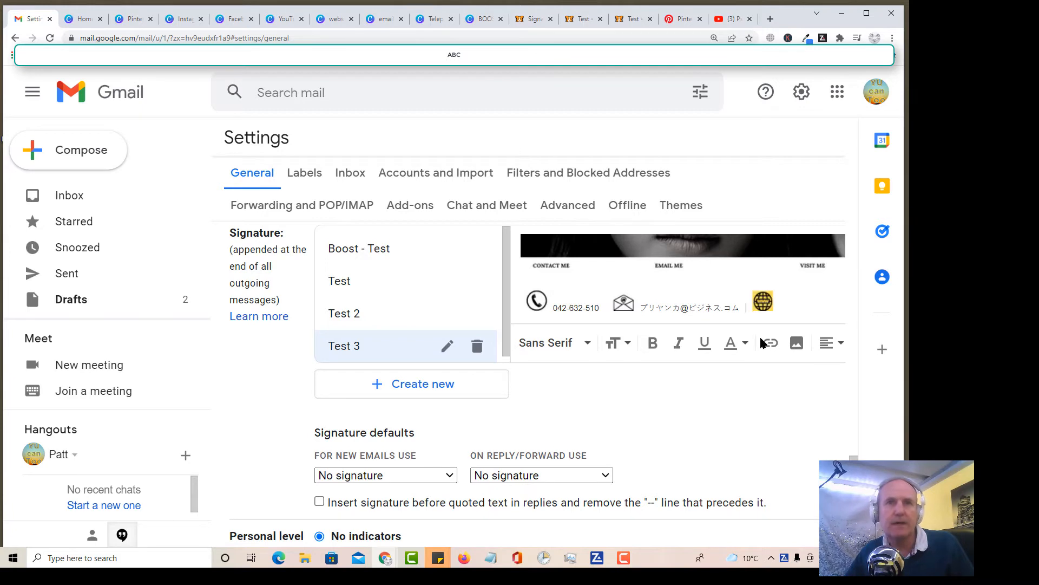
Step: Paste the website address yucantoo.com directly after the website icon in the signature
{"action": "left_click", "coordinate": [782, 302]}
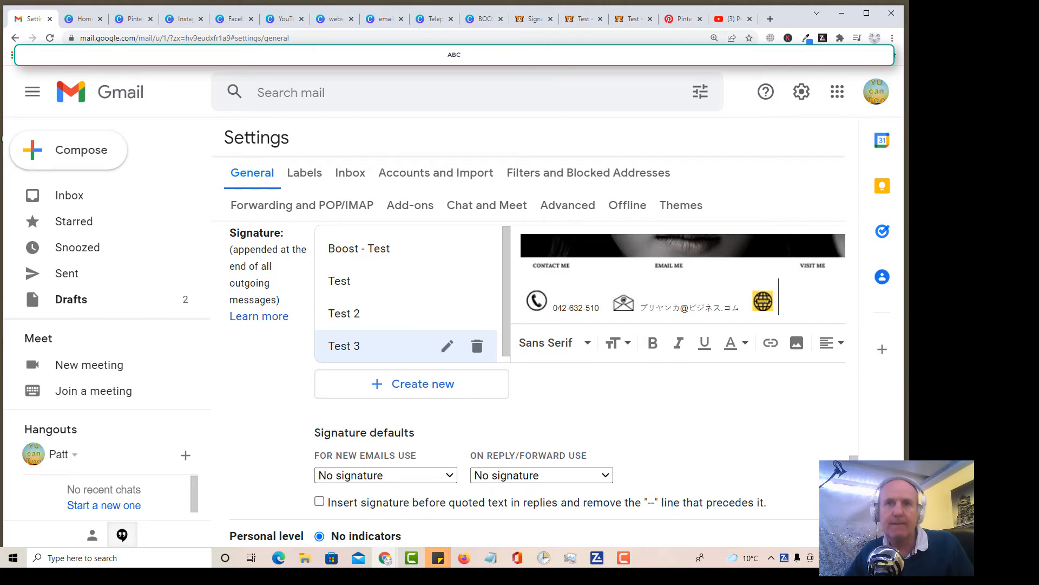
{"action": "key", "text": "alt+Tab"}
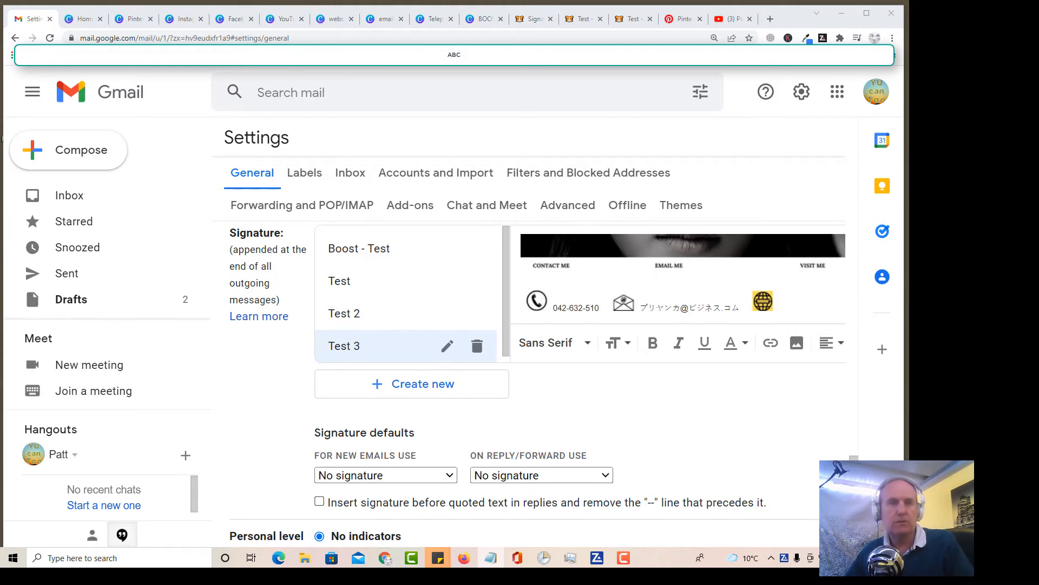
{"action": "left_click", "coordinate": [791, 305]}
{"action": "type", "text": "yucantoo.com"}
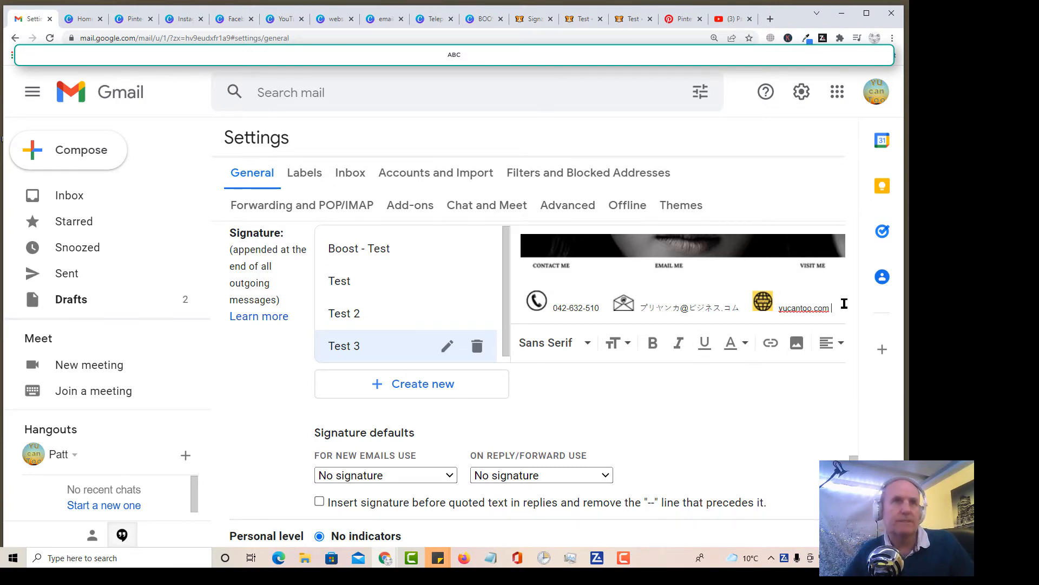
Step: Review the Test 3 signature from banner to contact row and save the settings changes
{"action": "scroll", "coordinate": [740, 274], "scroll_direction": "up", "scroll_amount": 3}
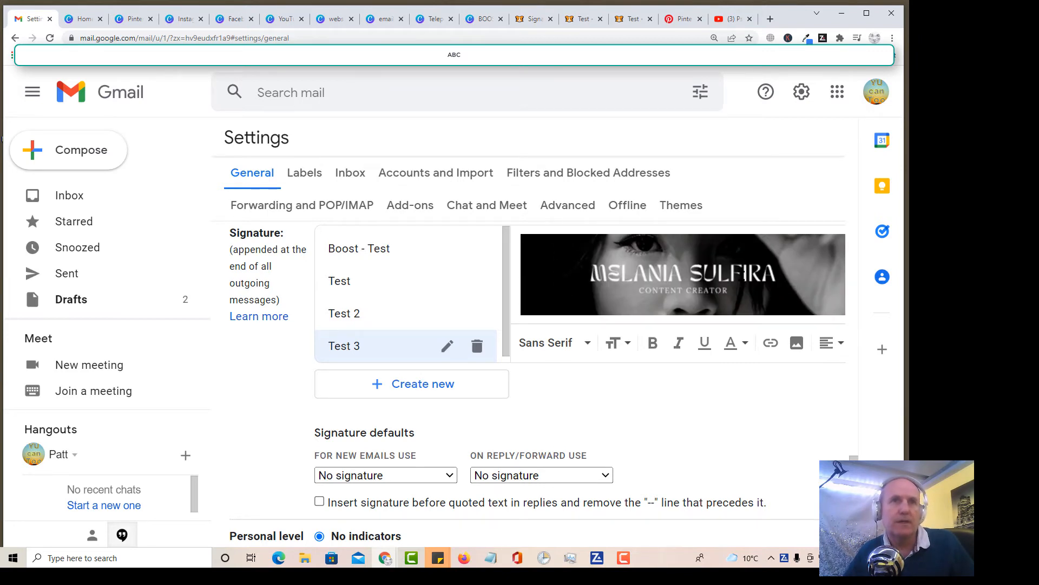
{"action": "scroll", "coordinate": [742, 275], "scroll_direction": "down", "scroll_amount": 3}
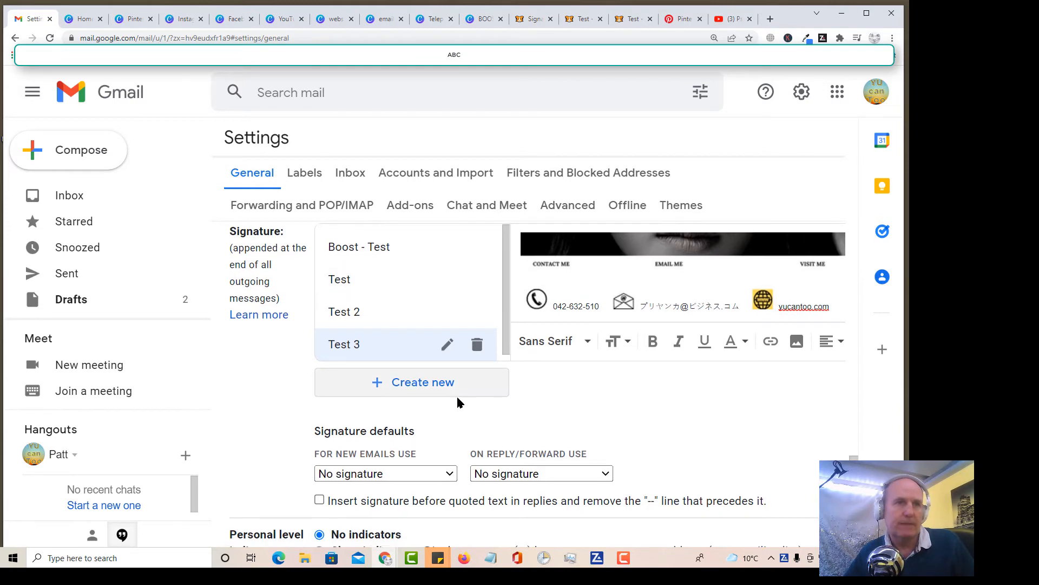
{"action": "scroll", "coordinate": [456, 398], "scroll_direction": "down", "scroll_amount": 10}
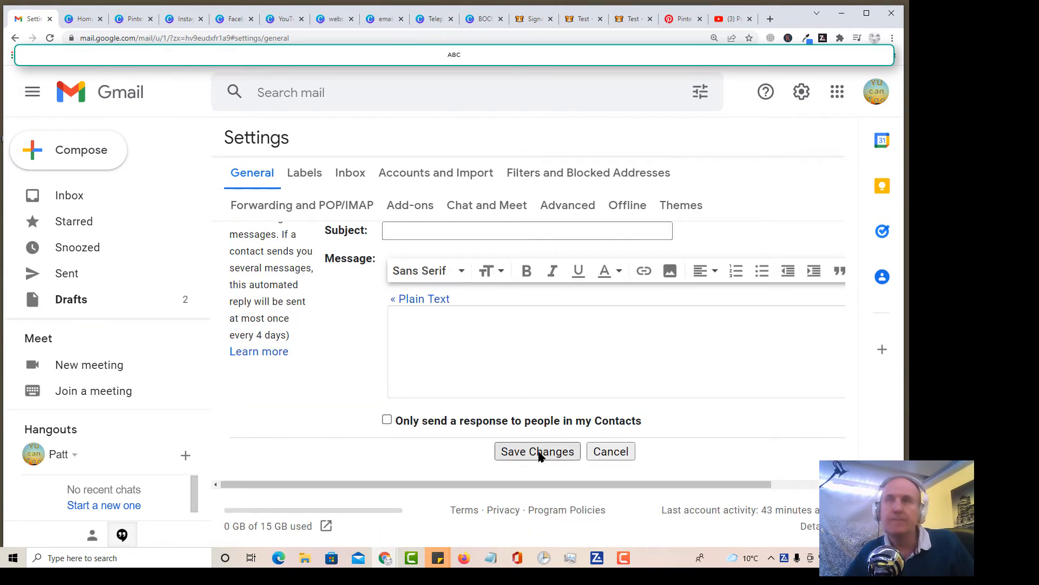
{"action": "left_click", "coordinate": [543, 453]}
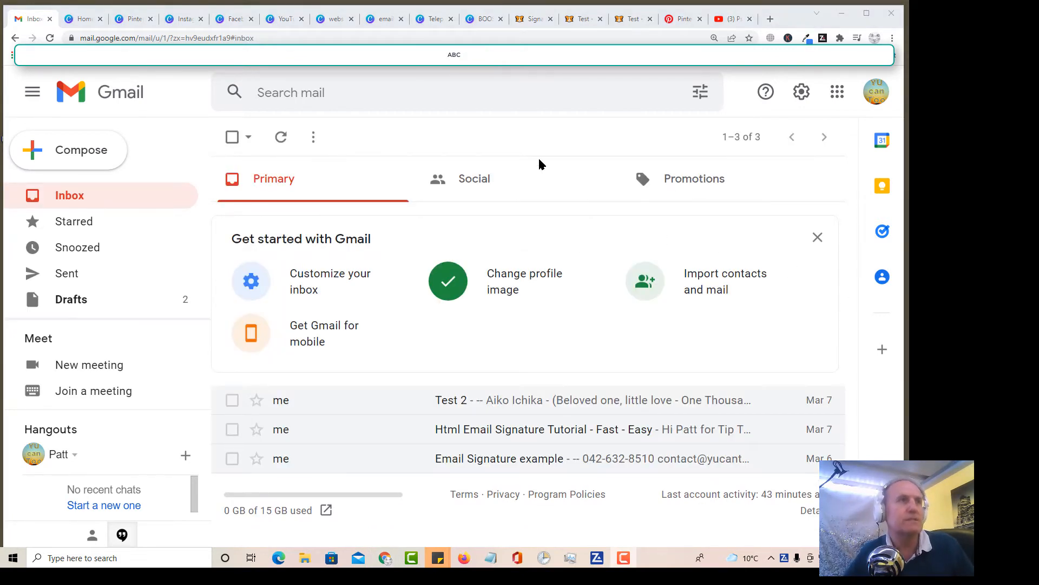
Step: Start a new email message and insert the Test 3 signature into it
{"action": "left_click", "coordinate": [76, 157]}
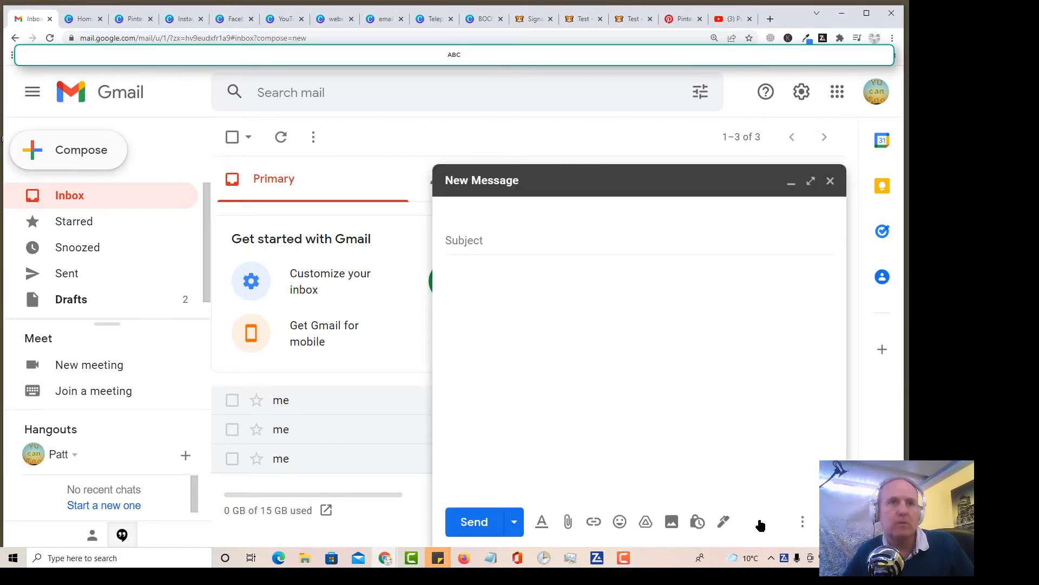
{"action": "left_click", "coordinate": [724, 522]}
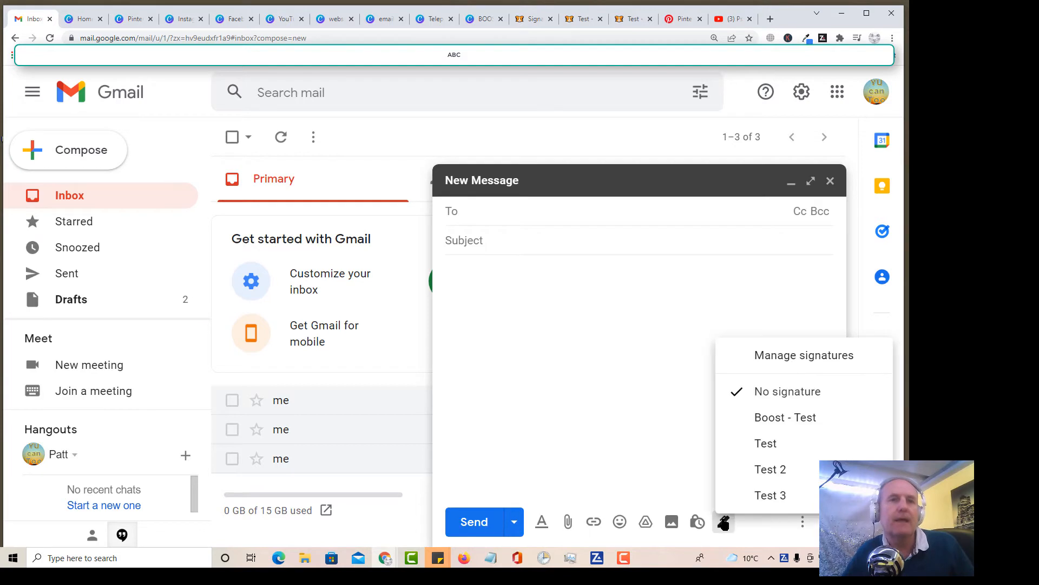
{"action": "left_click", "coordinate": [776, 497]}
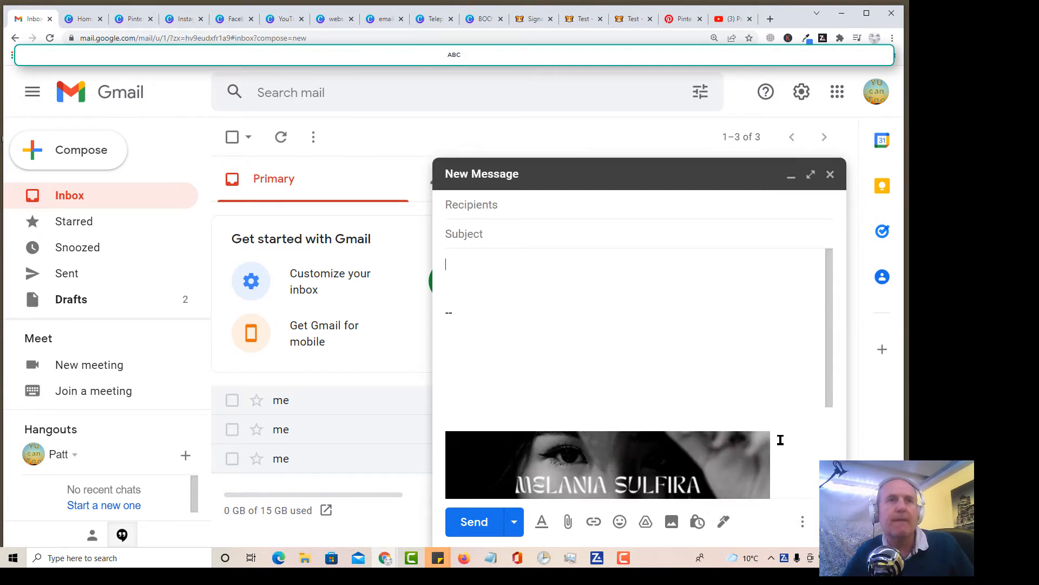
{"action": "scroll", "coordinate": [780, 439], "scroll_direction": "down", "scroll_amount": 3}
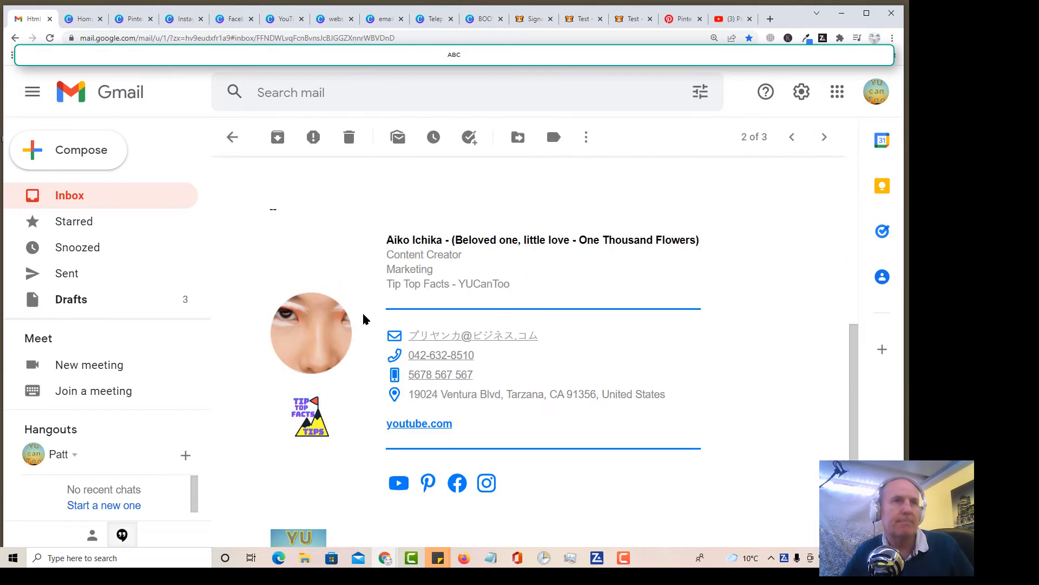
Step: Examine the signatures in the "Html Email Signature Tutorial - Fast - Easy" email and test the yucantoo.com link in a new browser tab
{"action": "scroll", "coordinate": [364, 320], "scroll_direction": "up", "scroll_amount": 8}
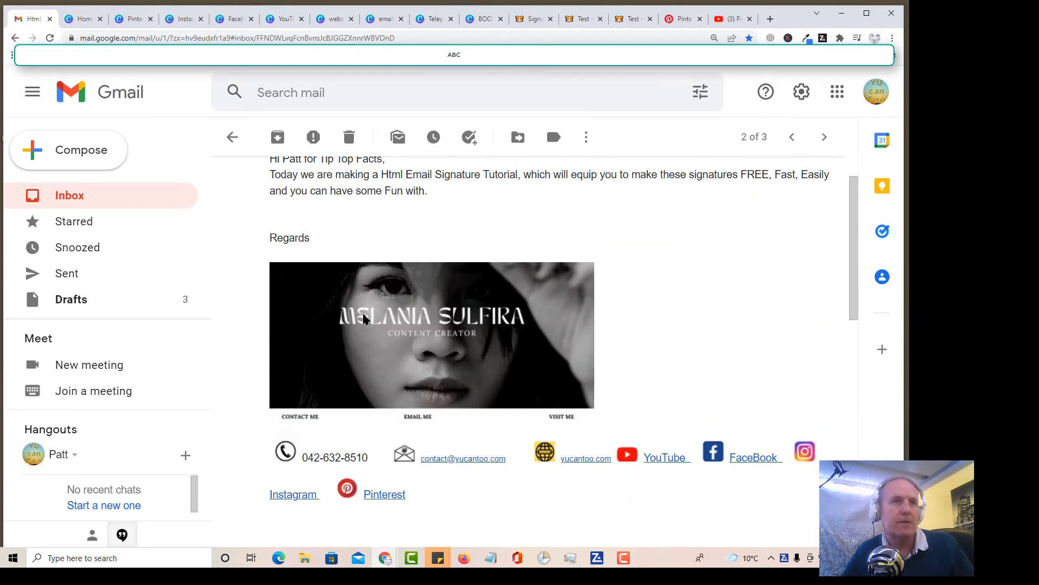
{"action": "scroll", "coordinate": [362, 319], "scroll_direction": "down", "scroll_amount": 2}
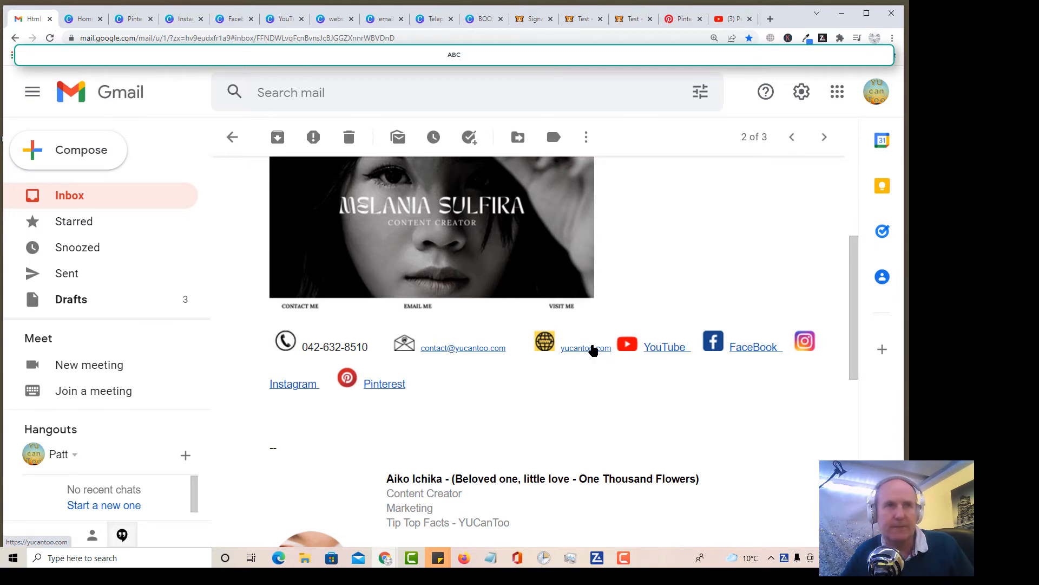
{"action": "right_click", "coordinate": [594, 349]}
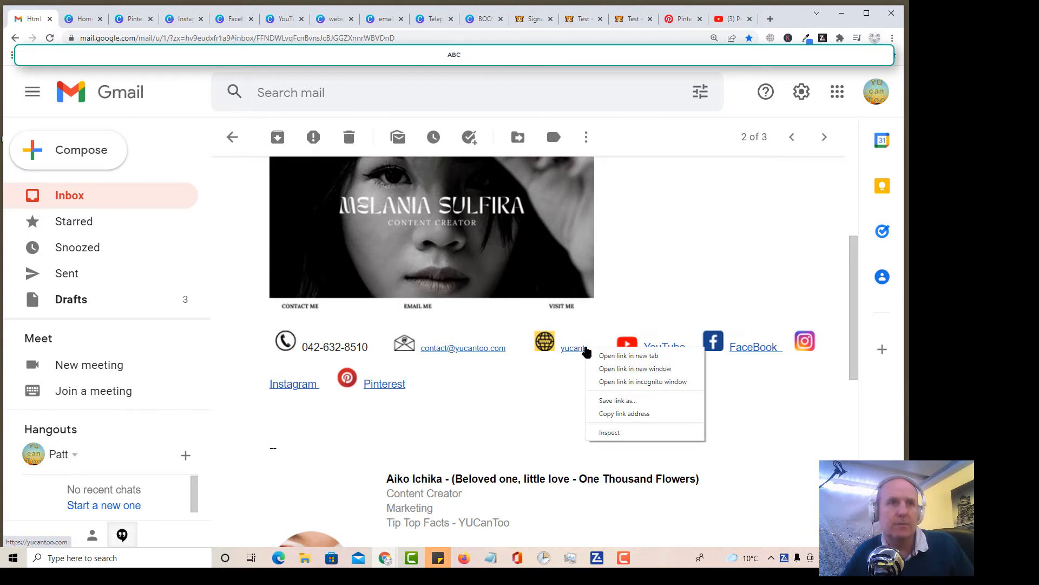
{"action": "left_click", "coordinate": [601, 198]}
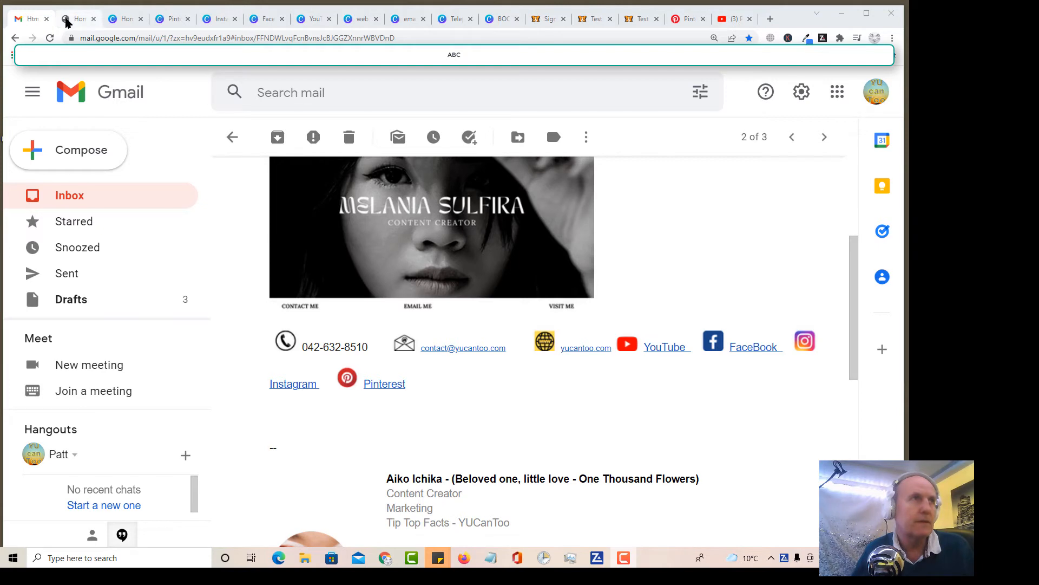
{"action": "left_click", "coordinate": [76, 19]}
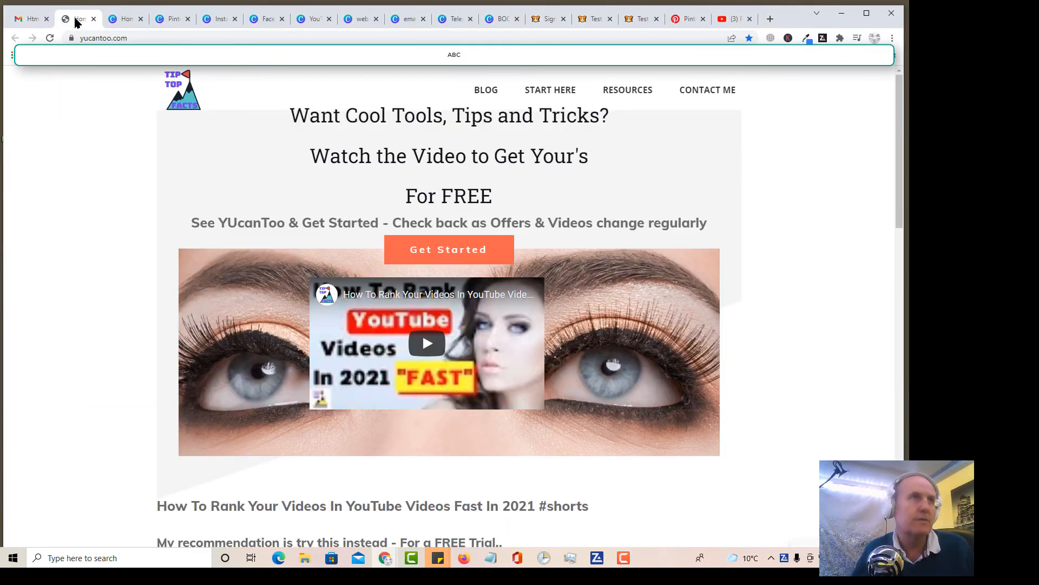
{"action": "left_click", "coordinate": [28, 21]}
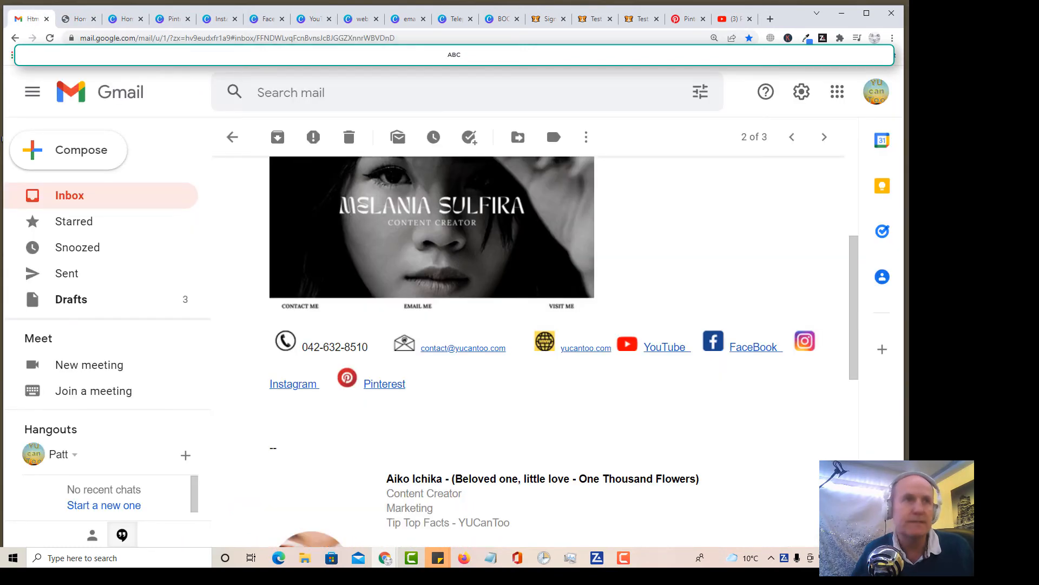
{"action": "scroll", "coordinate": [606, 359], "scroll_direction": "down", "scroll_amount": 5}
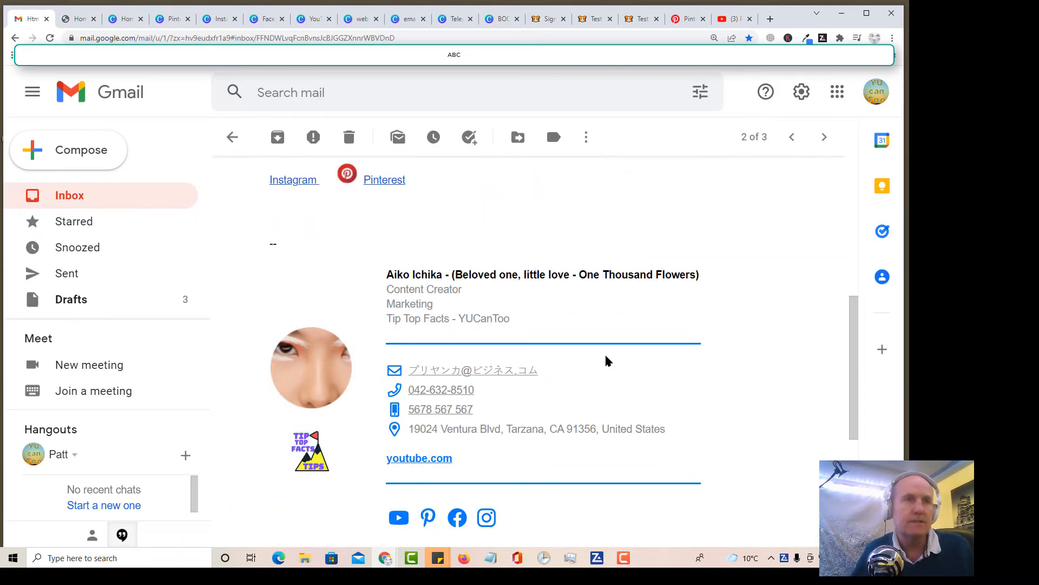
Step: Switch to Signature Hound and create a new signature design named test 1
{"action": "left_click", "coordinate": [549, 19]}
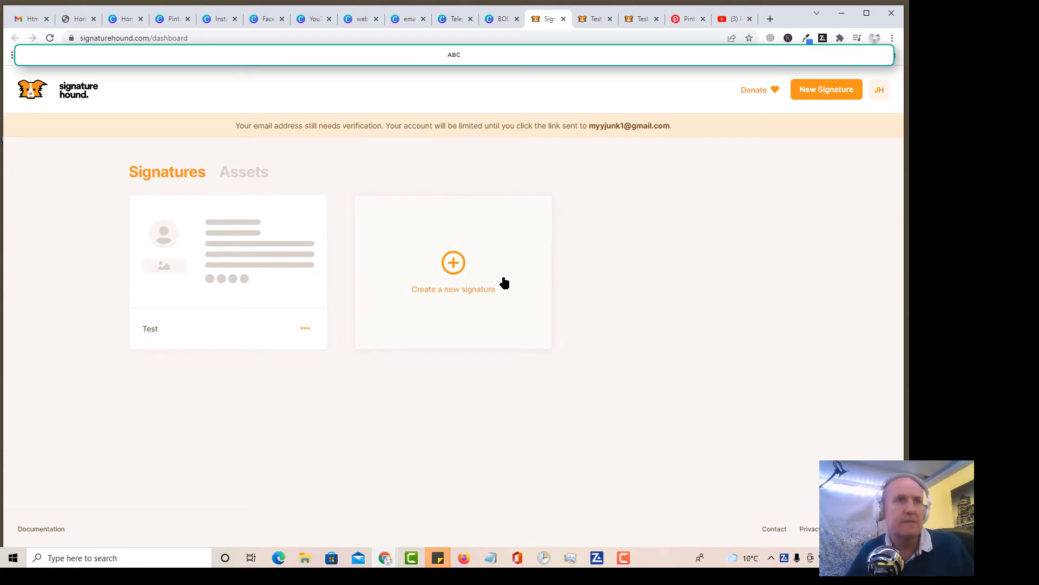
{"action": "left_click", "coordinate": [454, 262]}
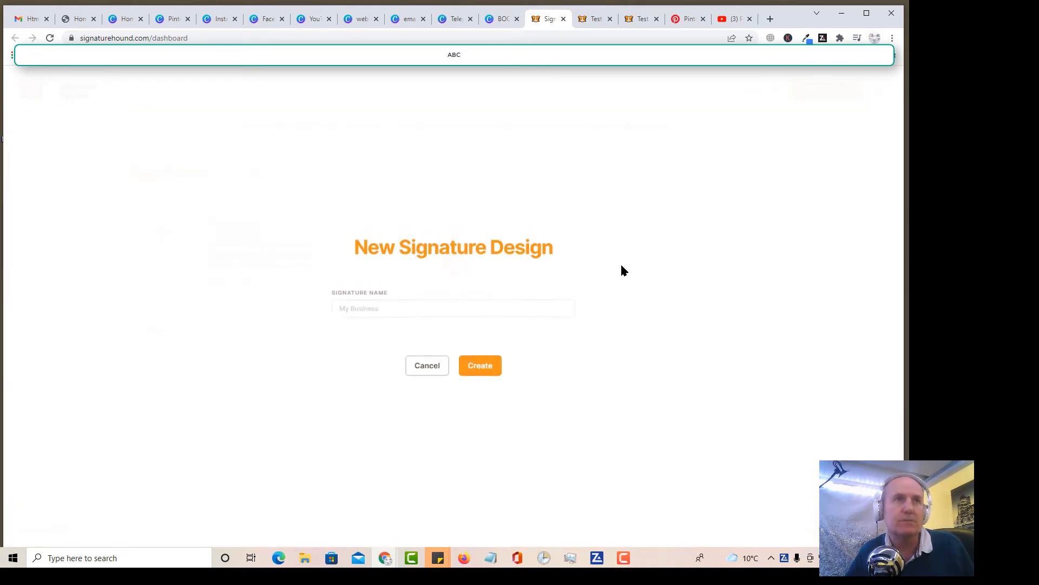
{"action": "left_click", "coordinate": [448, 307]}
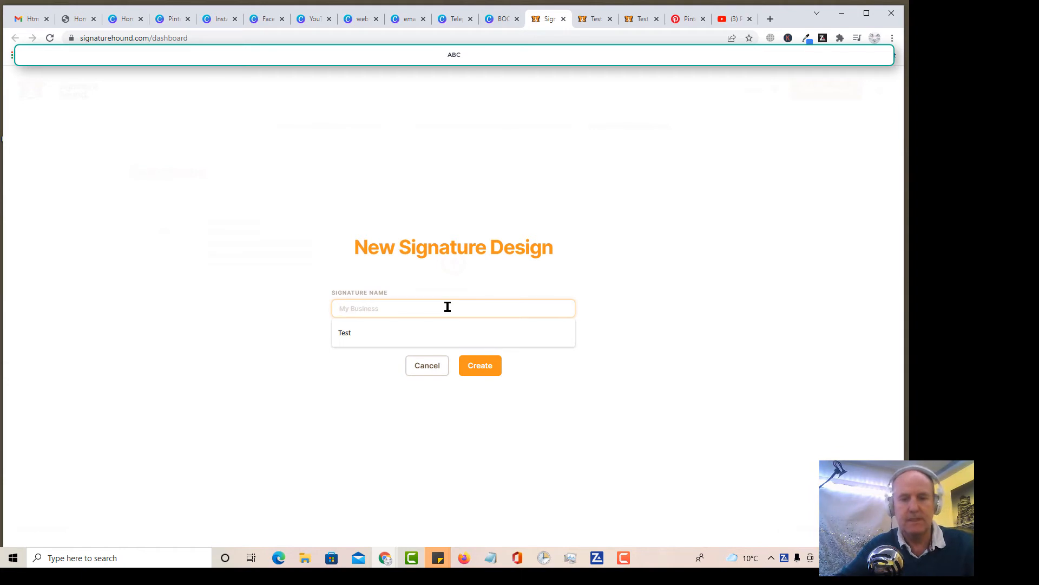
{"action": "type", "text": "test 1"}
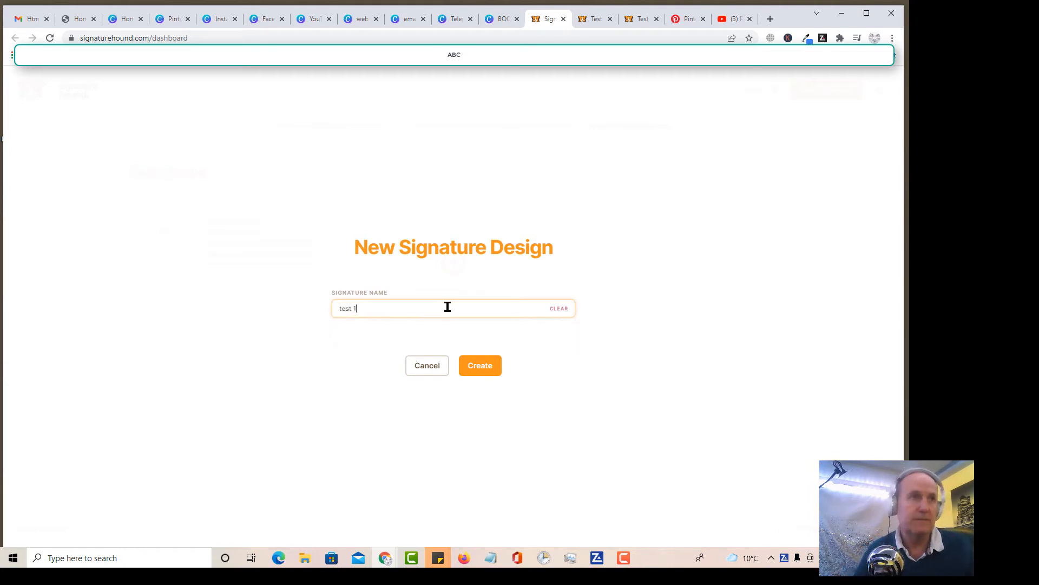
{"action": "left_click", "coordinate": [478, 368]}
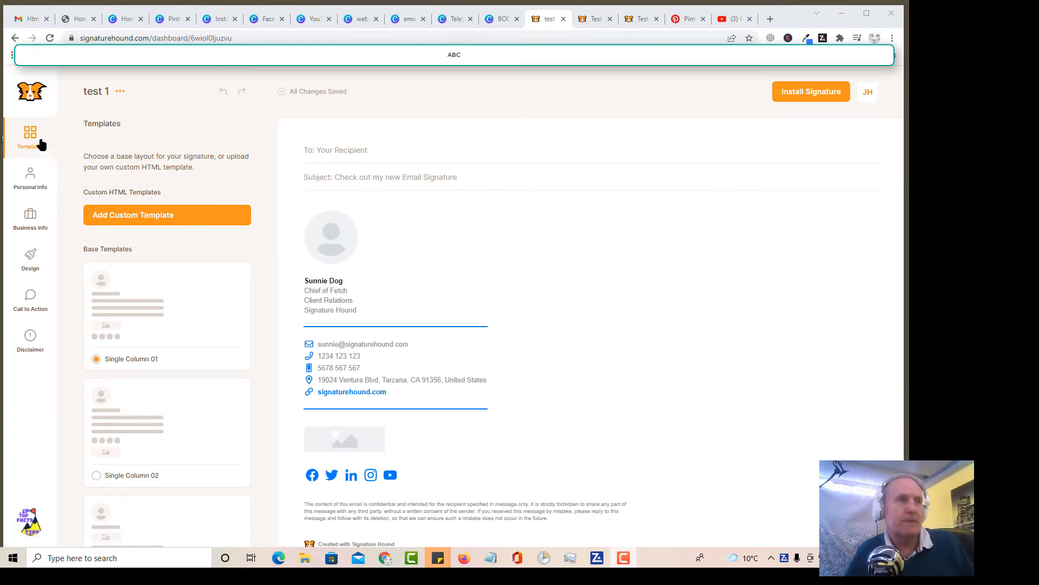
Step: Browse the base templates and apply the Vertical 02 layout to the test 1 signature
{"action": "scroll", "coordinate": [135, 365], "scroll_direction": "down", "scroll_amount": 3}
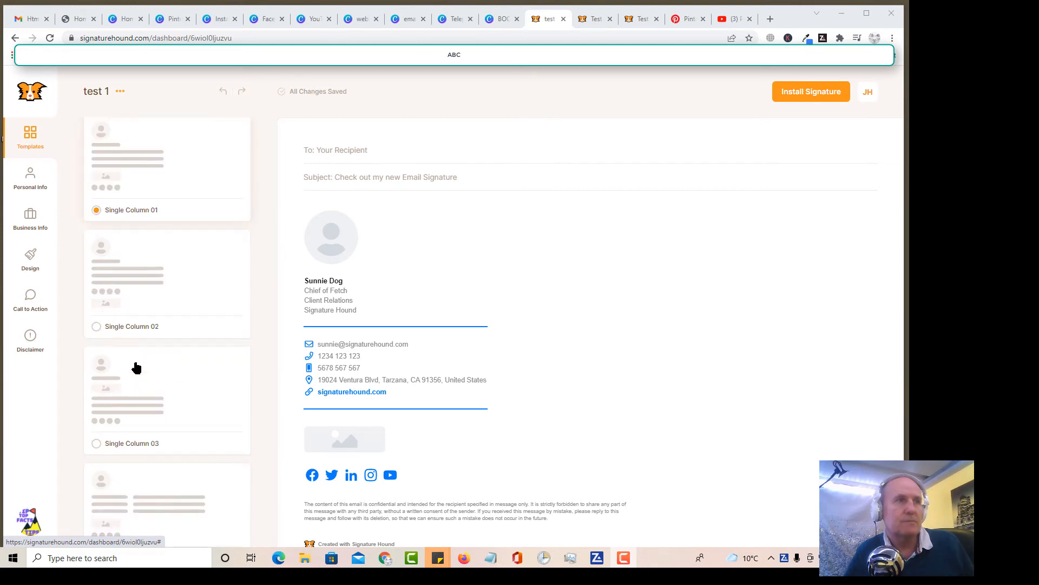
{"action": "scroll", "coordinate": [136, 367], "scroll_direction": "down", "scroll_amount": 7}
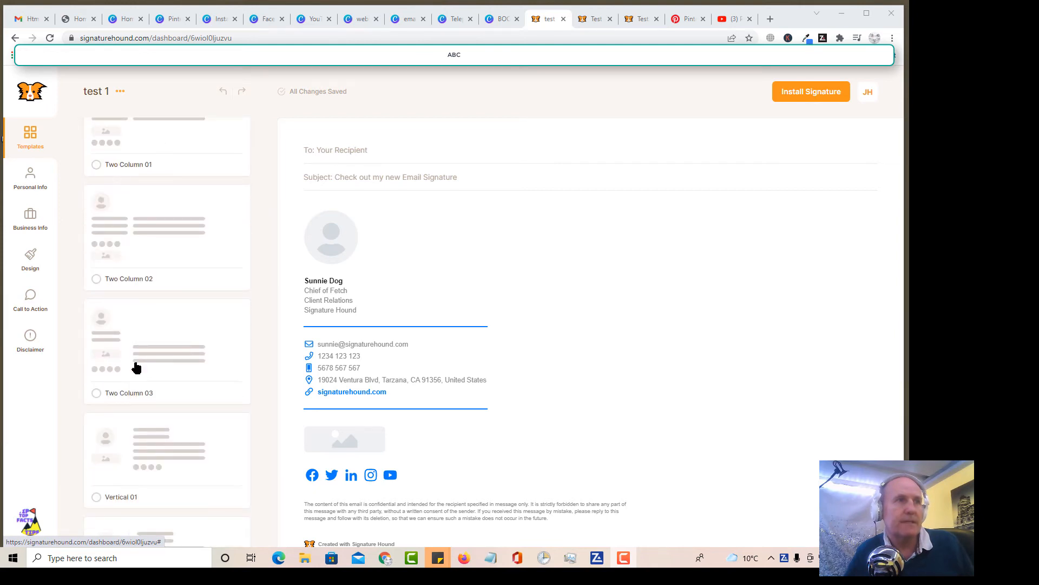
{"action": "scroll", "coordinate": [136, 368], "scroll_direction": "up", "scroll_amount": 2}
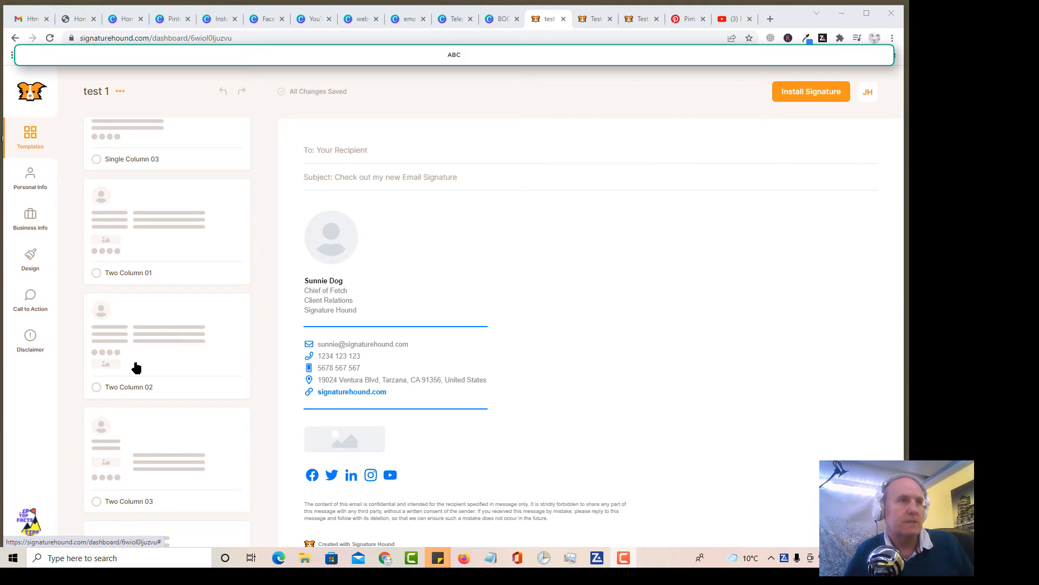
{"action": "scroll", "coordinate": [136, 367], "scroll_direction": "down", "scroll_amount": 4}
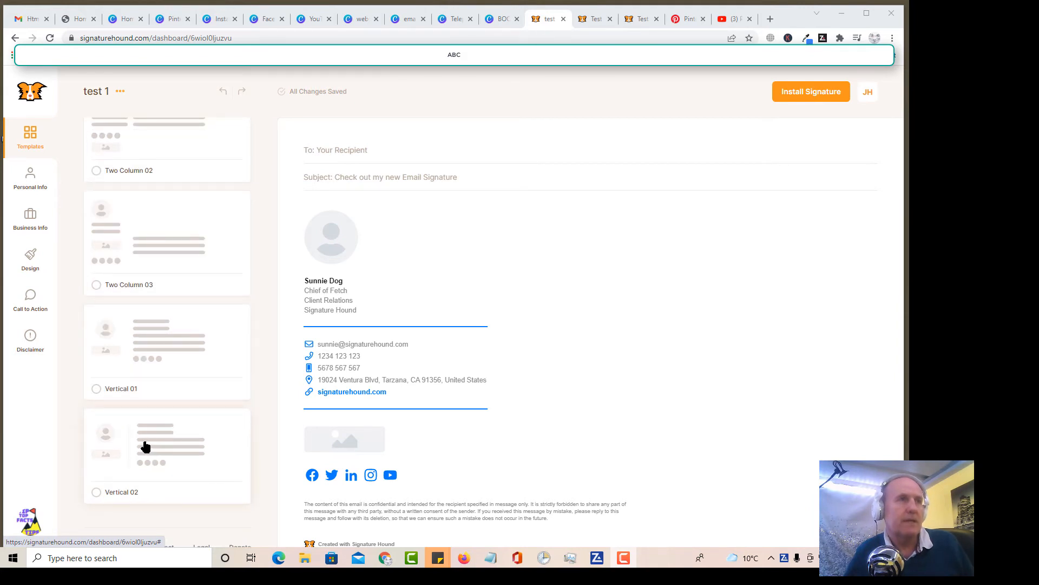
{"action": "scroll", "coordinate": [145, 446], "scroll_direction": "up", "scroll_amount": 10}
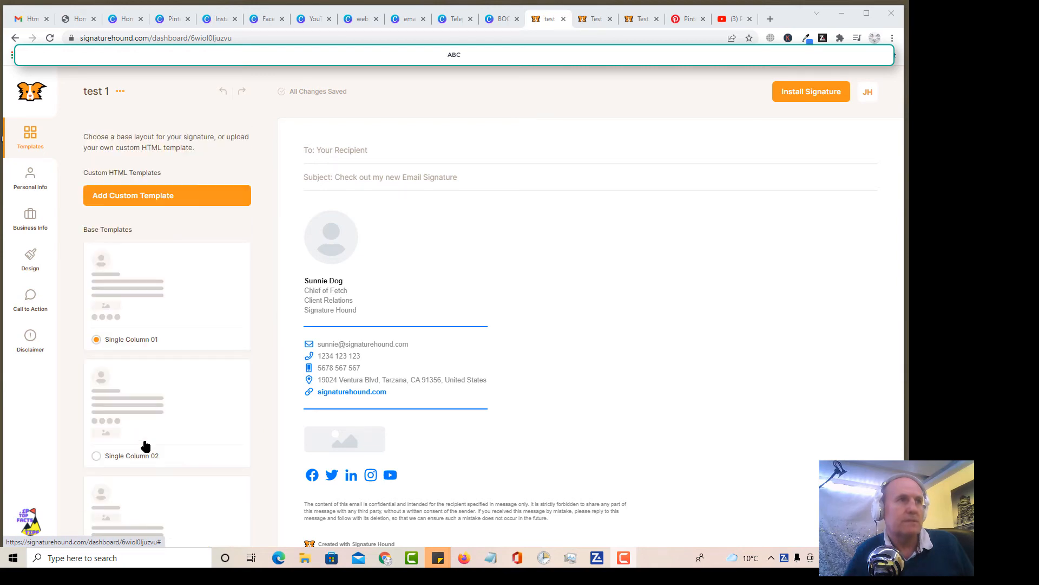
{"action": "scroll", "coordinate": [145, 445], "scroll_direction": "down", "scroll_amount": 10}
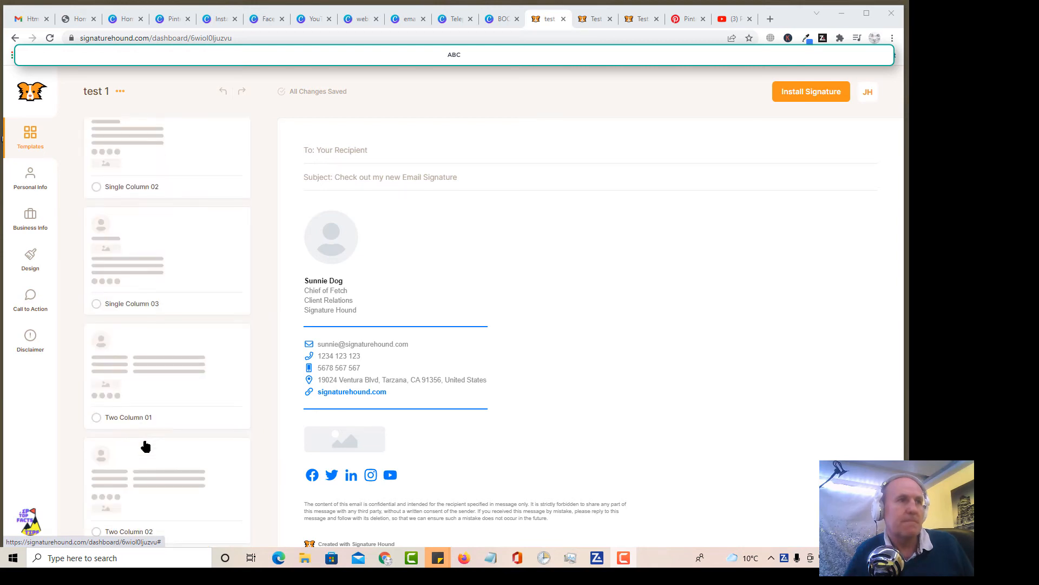
{"action": "scroll", "coordinate": [145, 446], "scroll_direction": "down", "scroll_amount": 3}
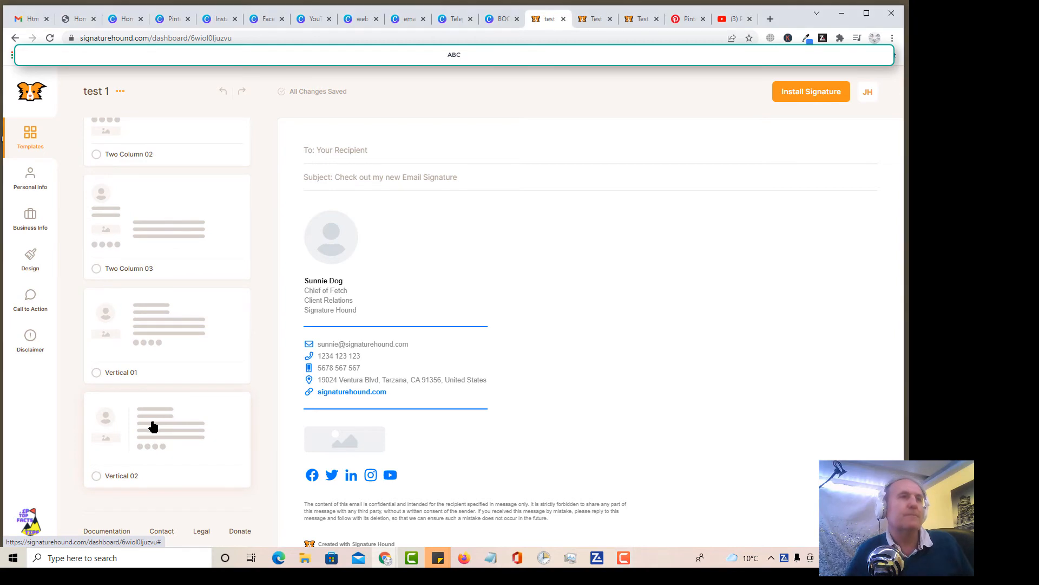
{"action": "left_click", "coordinate": [152, 427]}
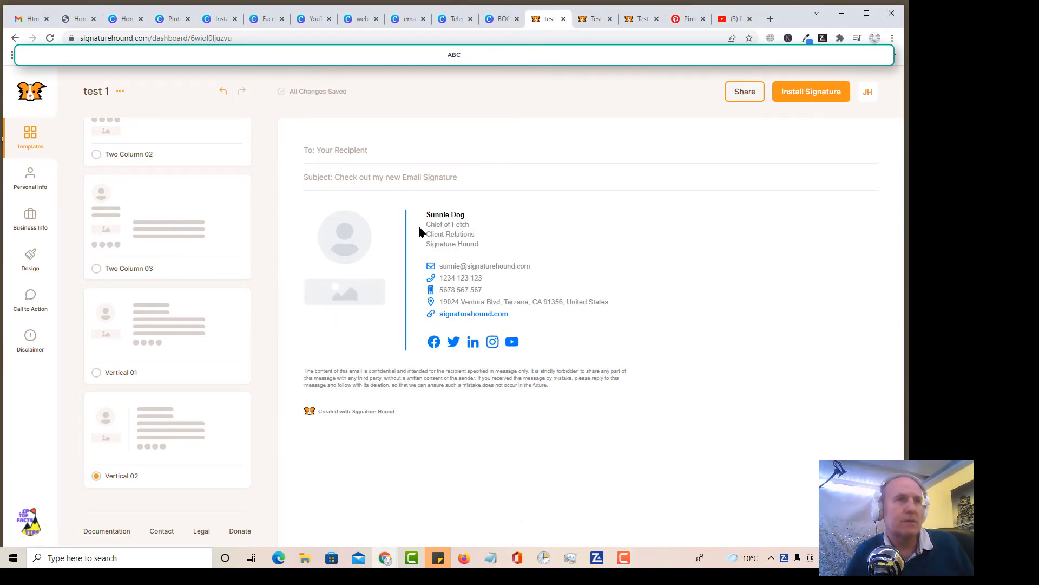
Step: Look through the test 1 signature's personal information, business information, design and call-to-action settings
{"action": "left_click", "coordinate": [24, 185]}
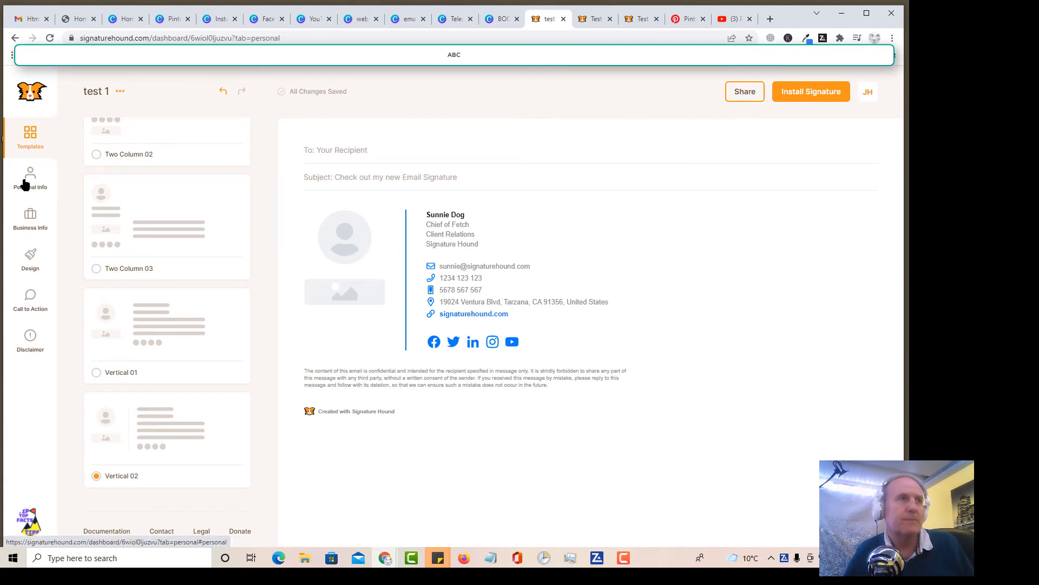
{"action": "left_click", "coordinate": [24, 184]}
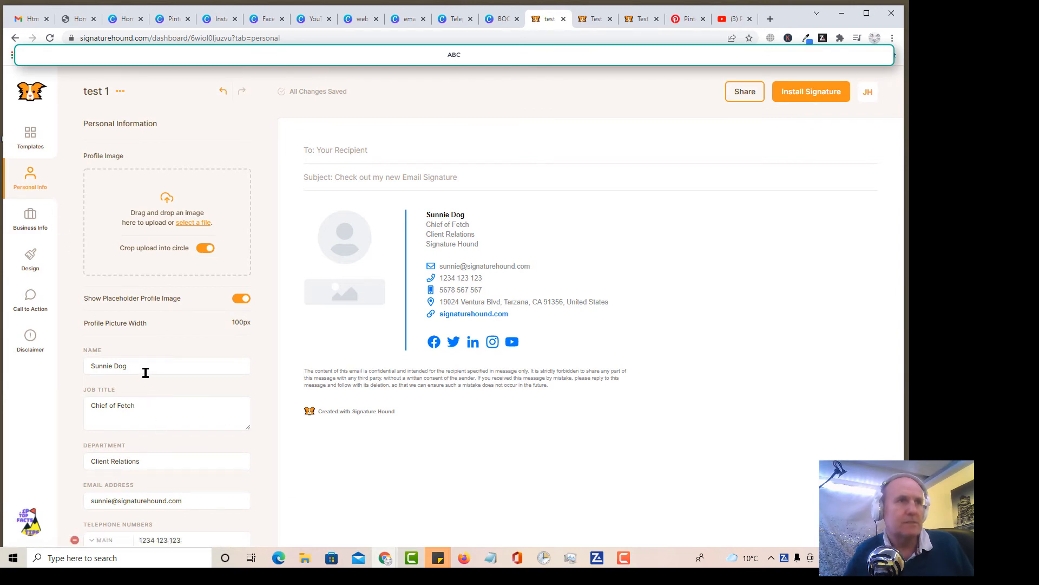
{"action": "triple_click", "coordinate": [90, 366]}
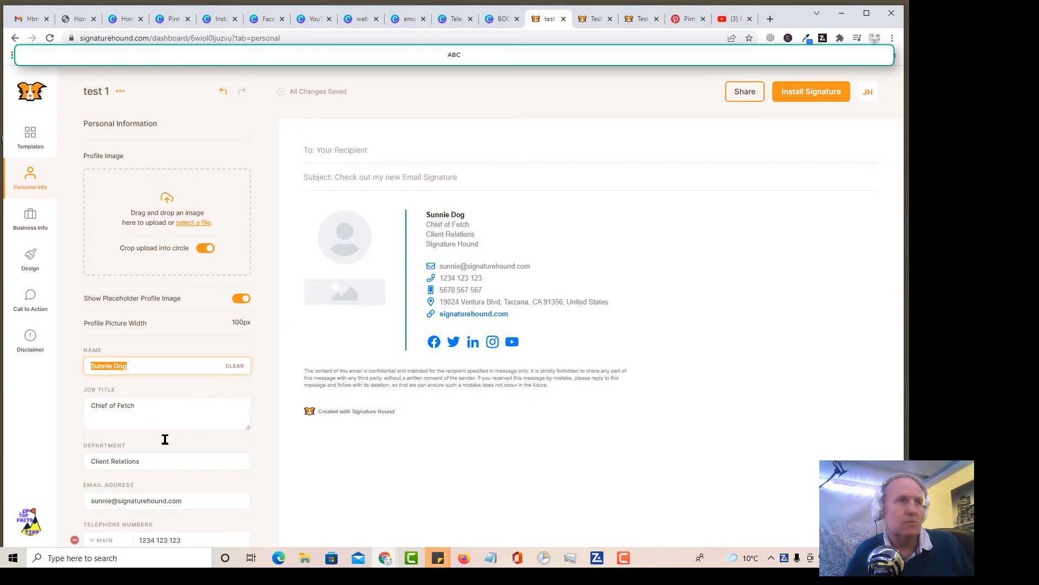
{"action": "scroll", "coordinate": [164, 437], "scroll_direction": "down", "scroll_amount": 2}
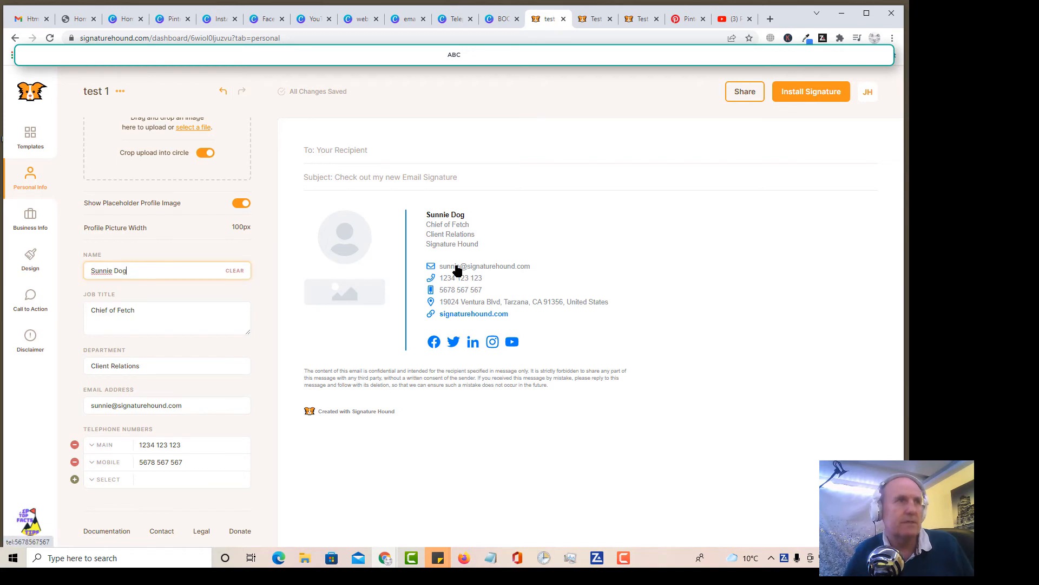
{"action": "left_click", "coordinate": [31, 220]}
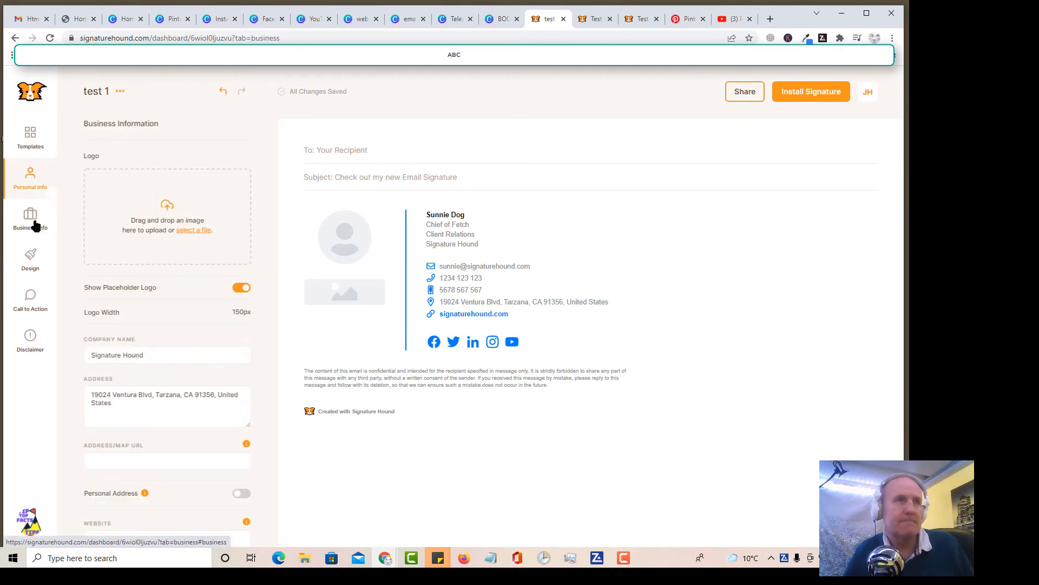
{"action": "left_click", "coordinate": [24, 266]}
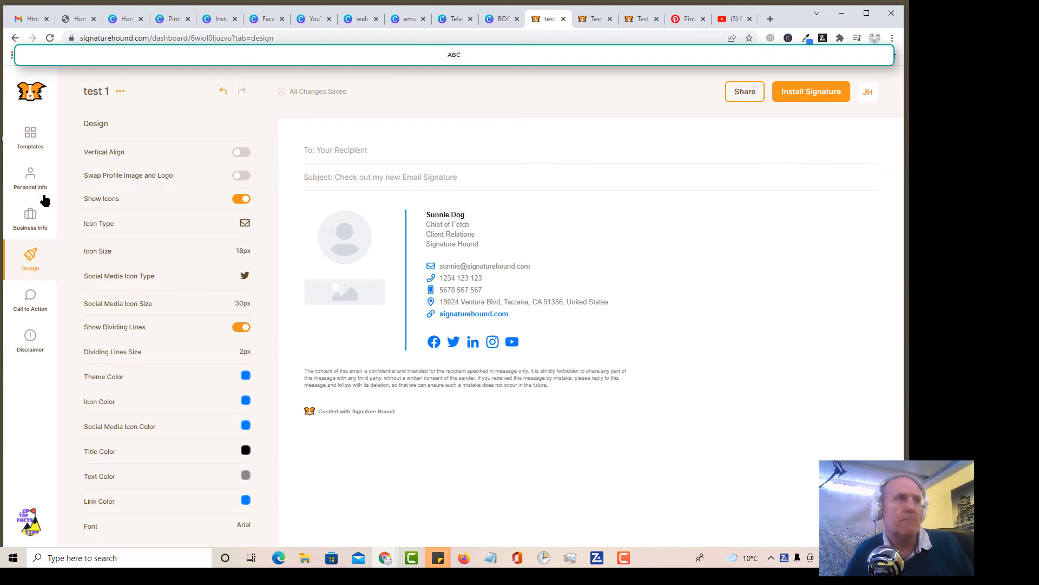
{"action": "left_click", "coordinate": [28, 303]}
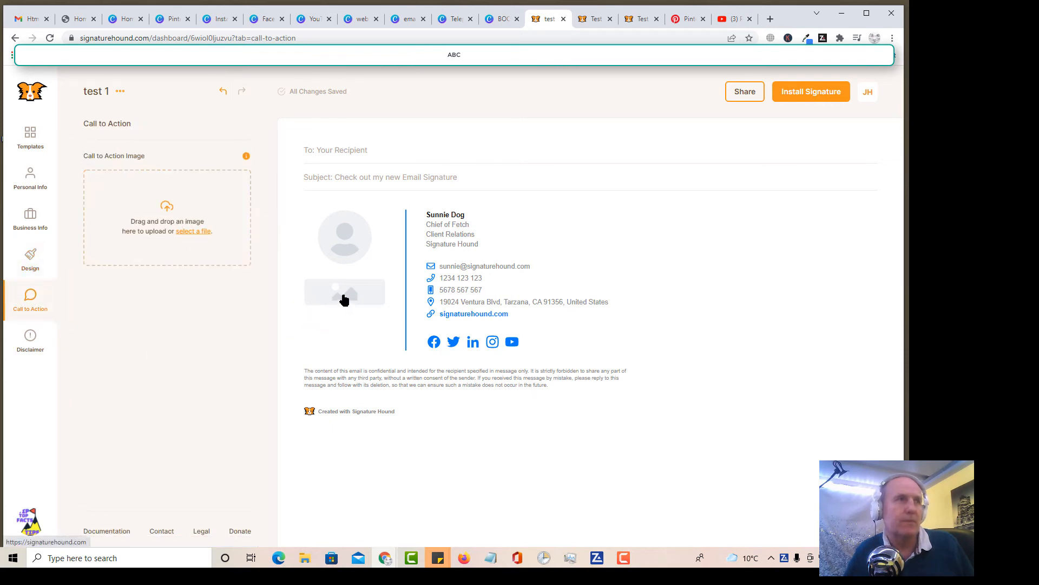
{"action": "left_click", "coordinate": [38, 181]}
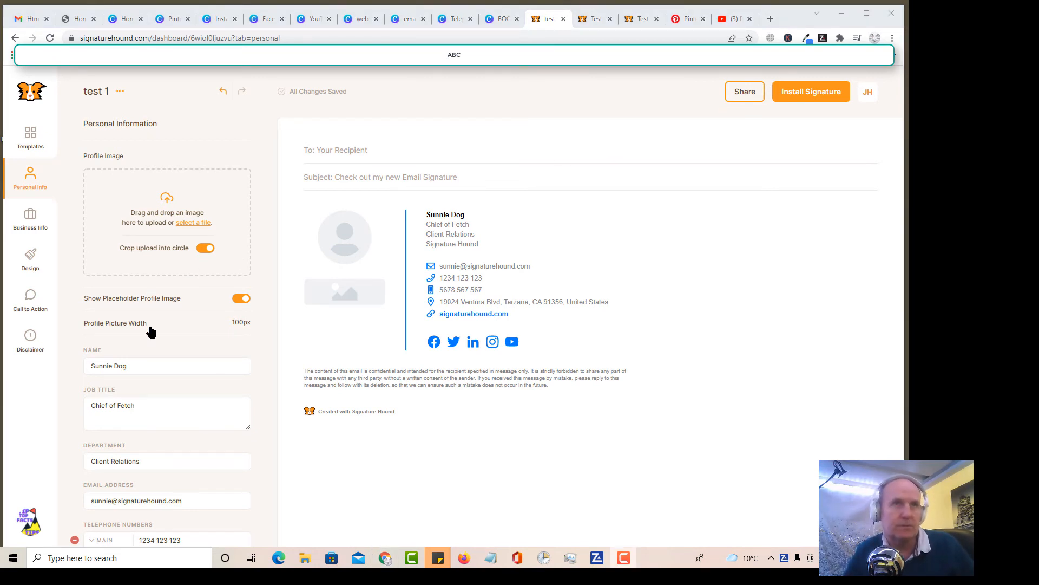
Step: View the completed Test signature and read through its installation instructions for Gmail (Web Mail)
{"action": "left_click", "coordinate": [594, 20]}
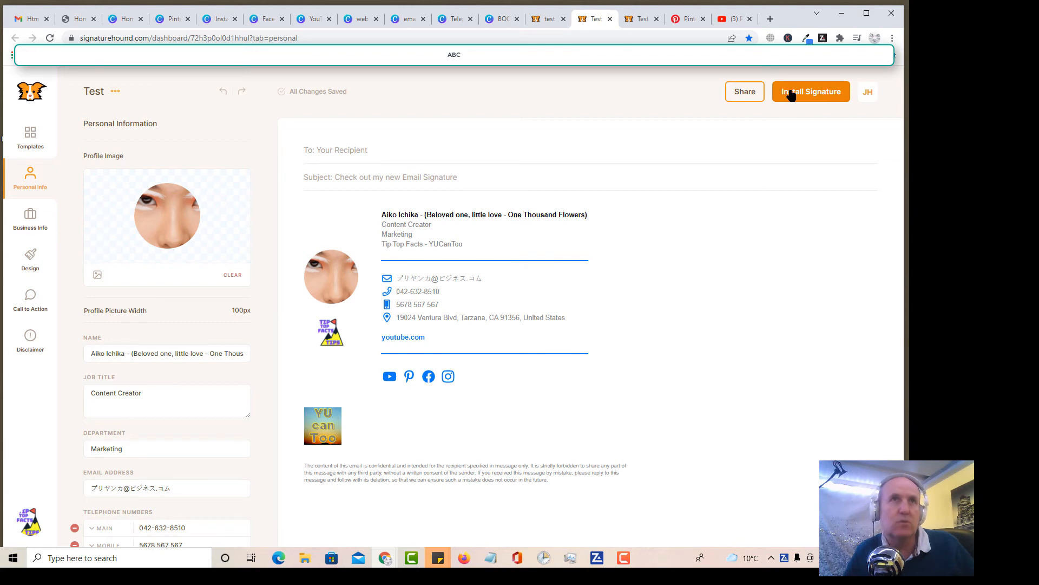
{"action": "left_click", "coordinate": [648, 17]}
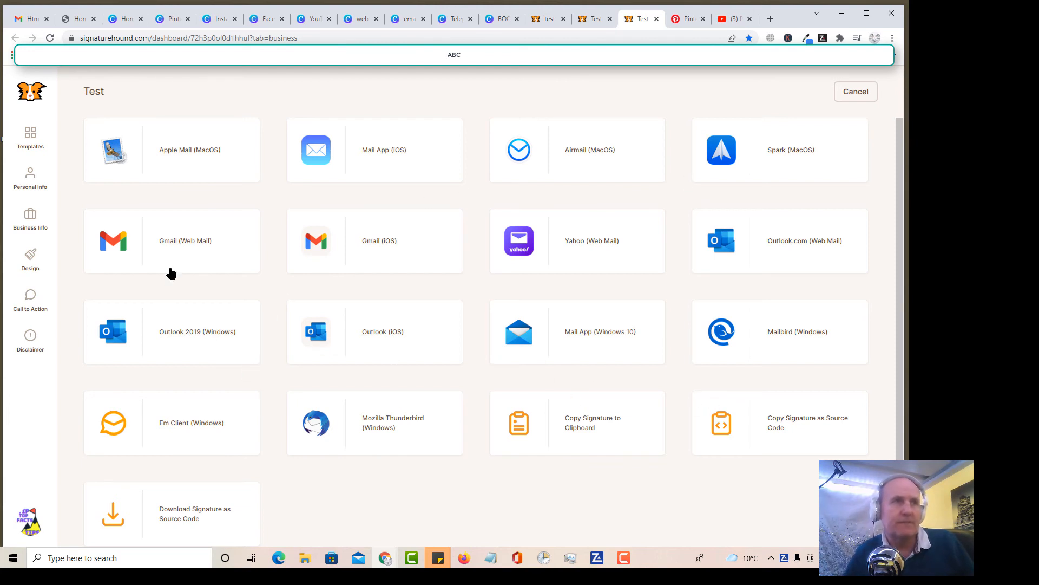
{"action": "left_click", "coordinate": [183, 245]}
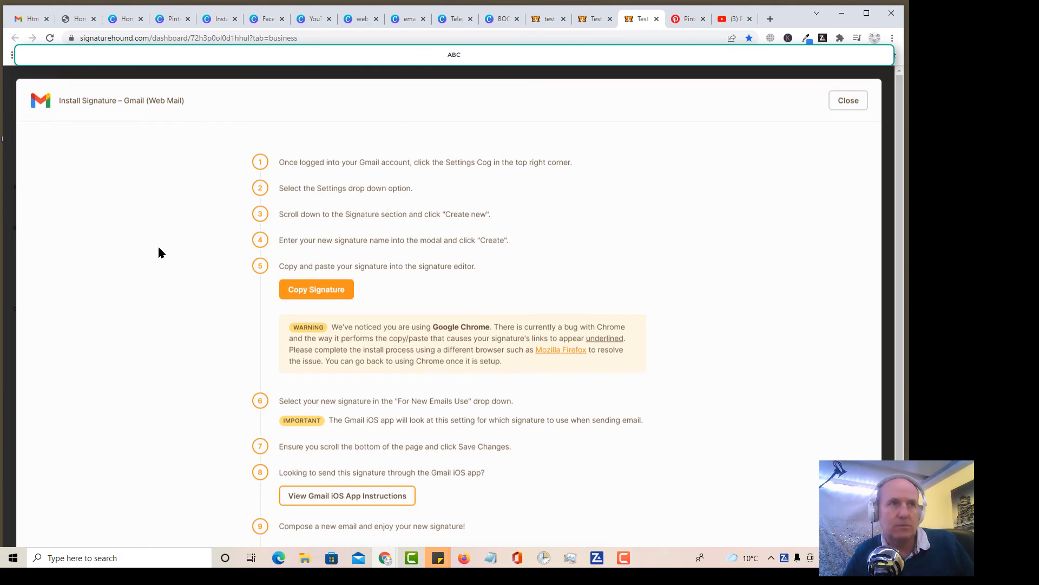
{"action": "scroll", "coordinate": [158, 246], "scroll_direction": "down", "scroll_amount": 1}
{"action": "scroll", "coordinate": [159, 254], "scroll_direction": "down", "scroll_amount": 5}
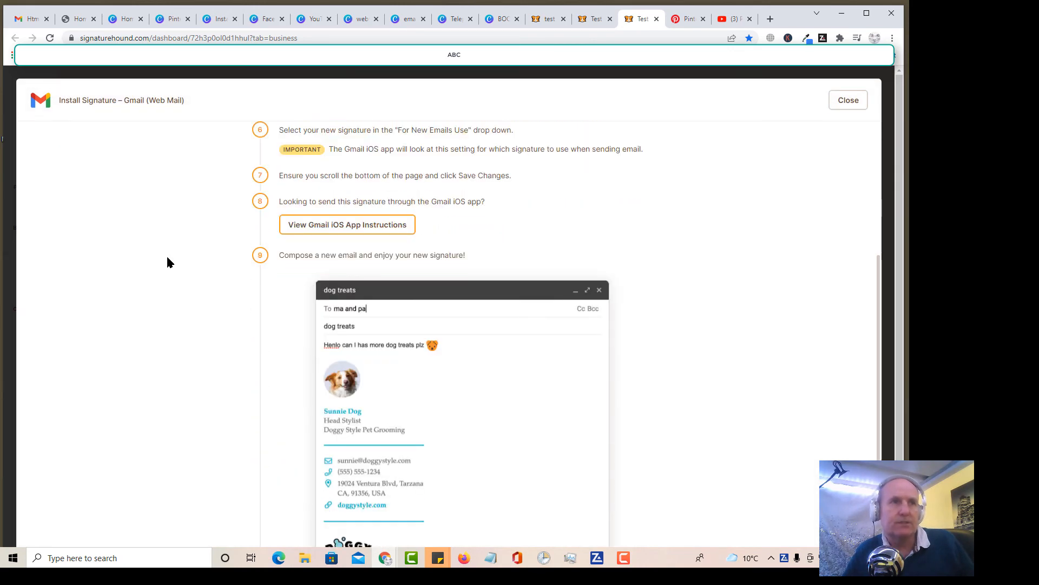
{"action": "scroll", "coordinate": [168, 257], "scroll_direction": "down", "scroll_amount": 2}
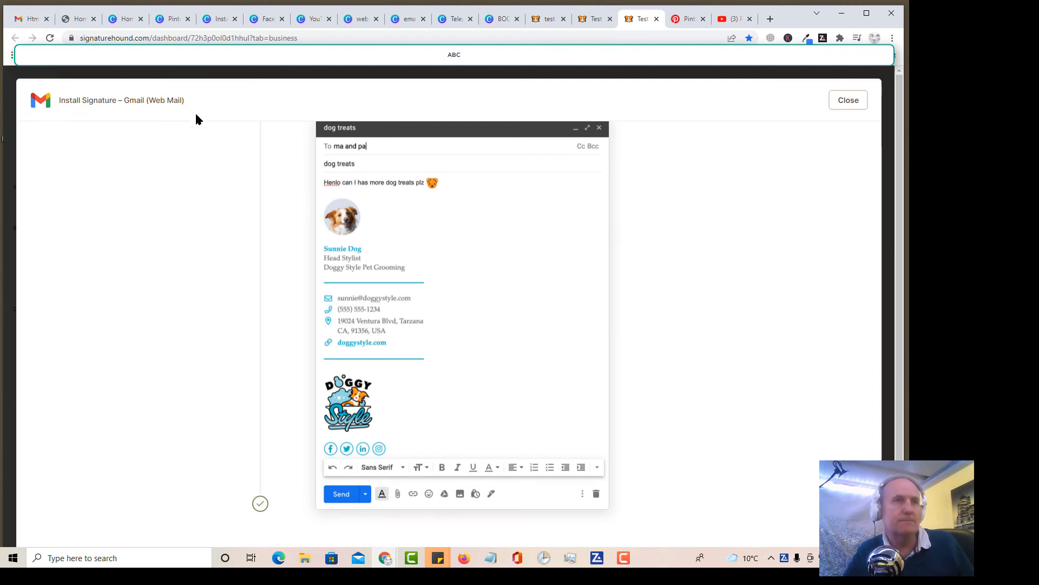
{"action": "scroll", "coordinate": [173, 211], "scroll_direction": "up", "scroll_amount": 8}
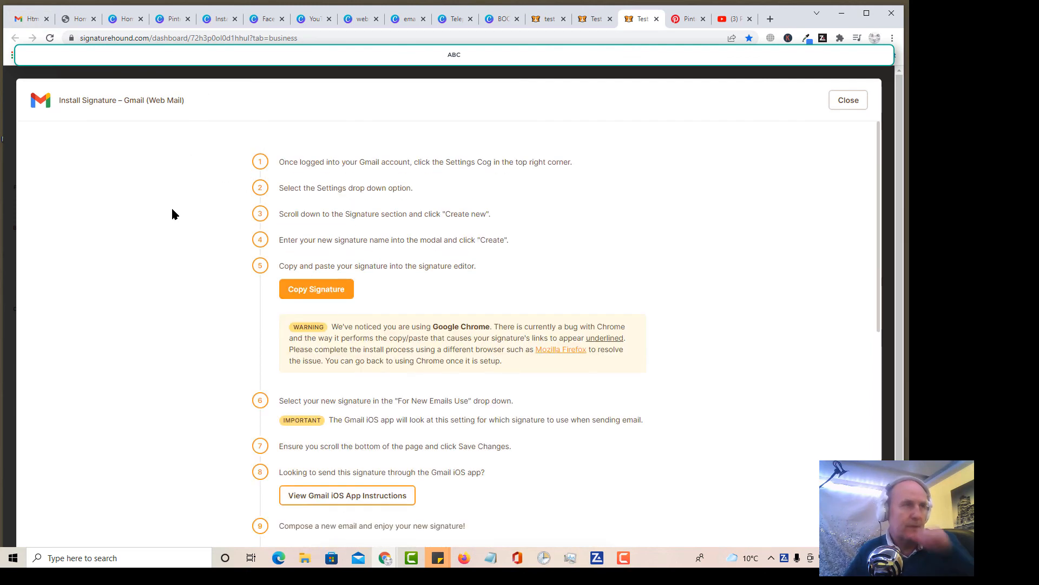
Step: Switch to Gmail to examine the Test signature in the open email, and recheck Signature Hound's Gmail installation instructions
{"action": "left_click", "coordinate": [30, 20]}
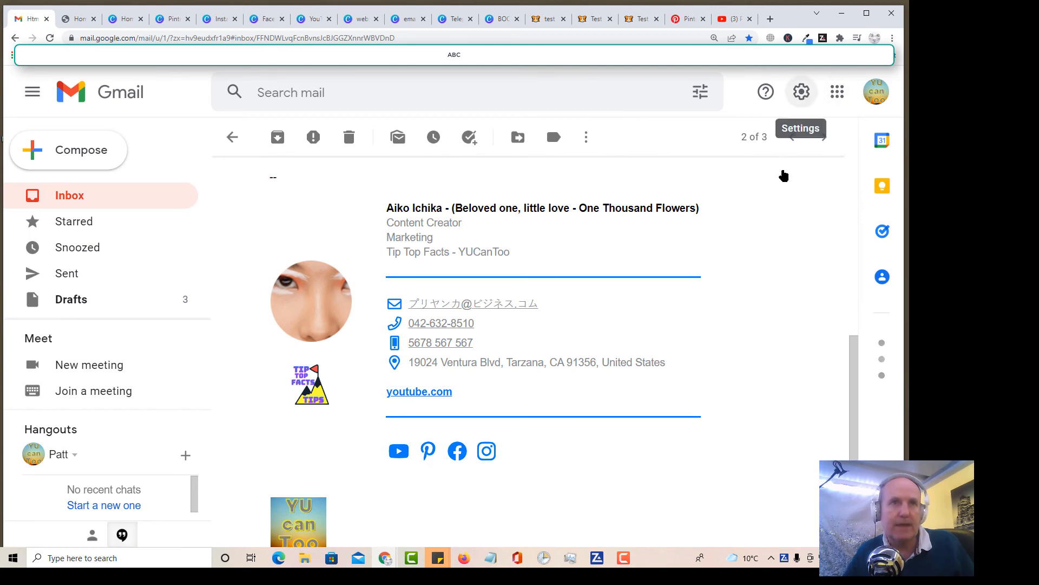
{"action": "scroll", "coordinate": [789, 240], "scroll_direction": "down", "scroll_amount": 1}
{"action": "scroll", "coordinate": [788, 239], "scroll_direction": "down", "scroll_amount": 2}
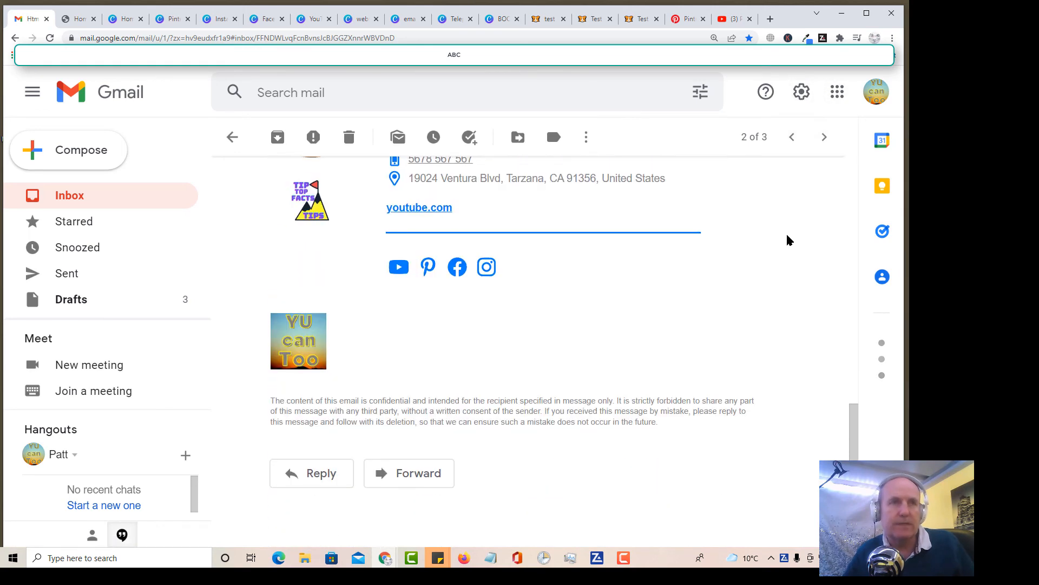
{"action": "scroll", "coordinate": [788, 239], "scroll_direction": "up", "scroll_amount": 2}
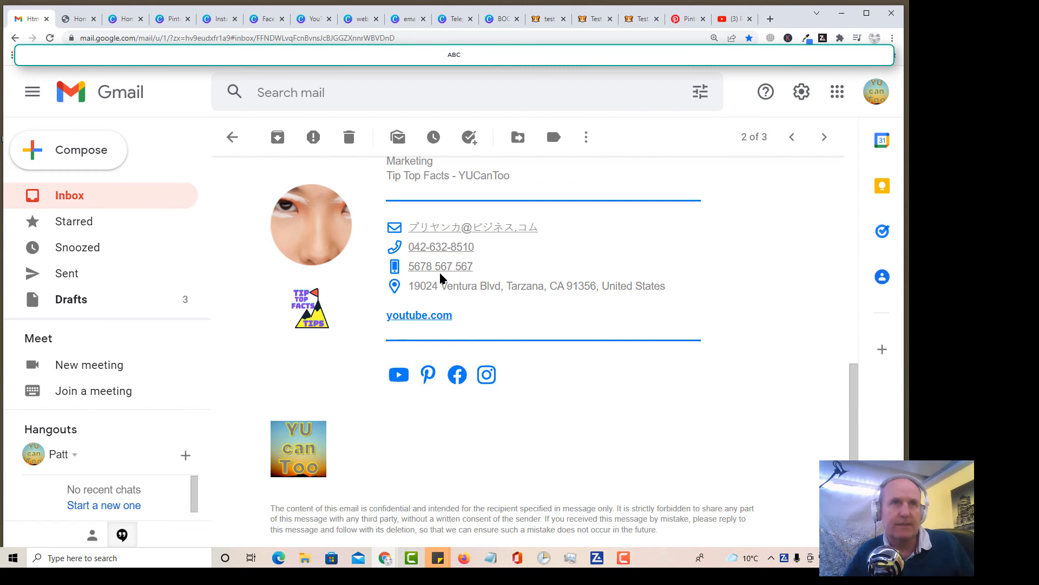
{"action": "scroll", "coordinate": [441, 280], "scroll_direction": "up", "scroll_amount": 1}
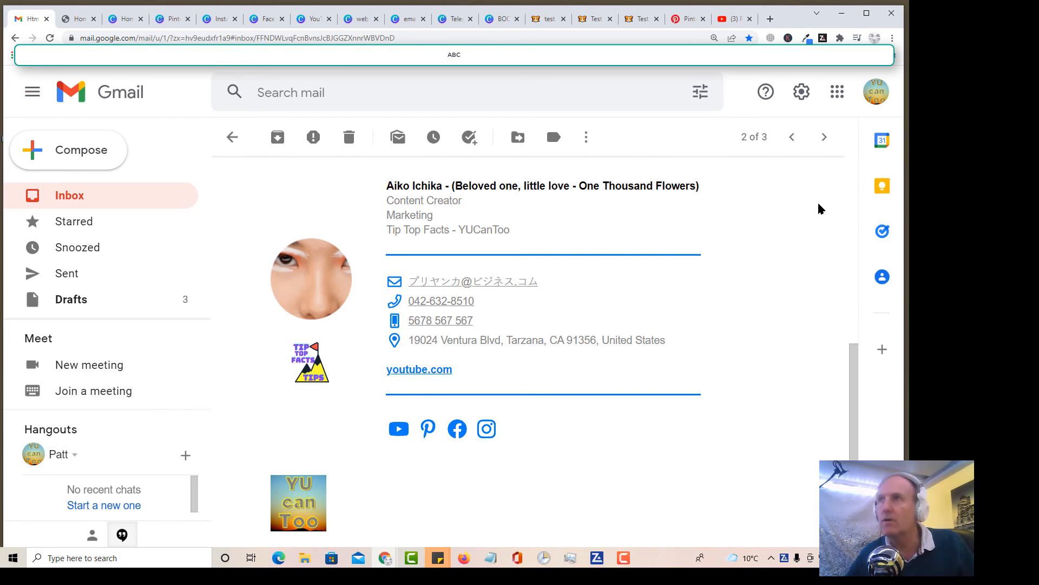
{"action": "left_click", "coordinate": [642, 20]}
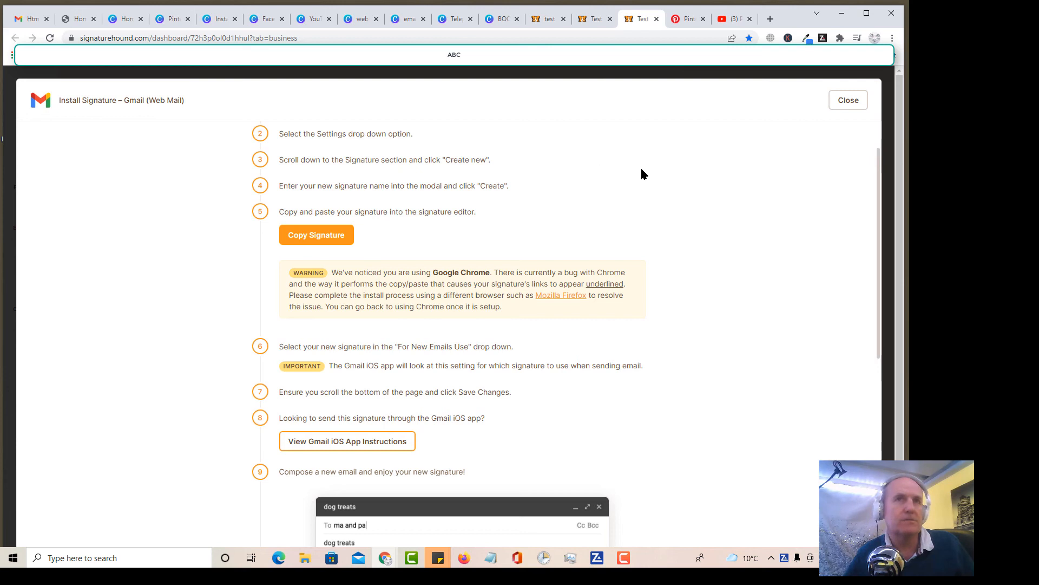
{"action": "scroll", "coordinate": [641, 170], "scroll_direction": "up", "scroll_amount": 1}
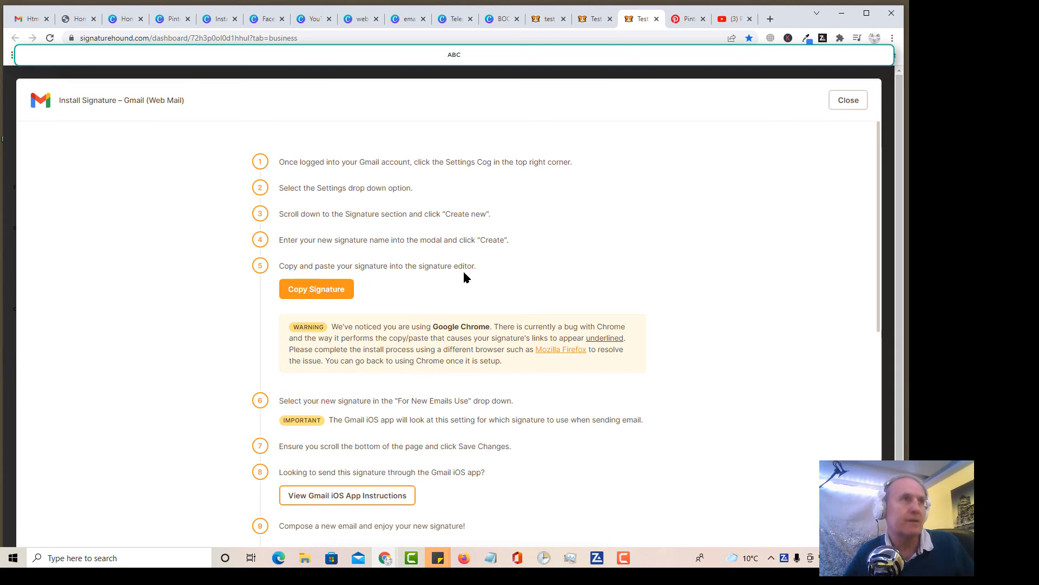
Step: Switch to Gmail and open the full general settings at the Signature section
{"action": "left_click", "coordinate": [31, 25]}
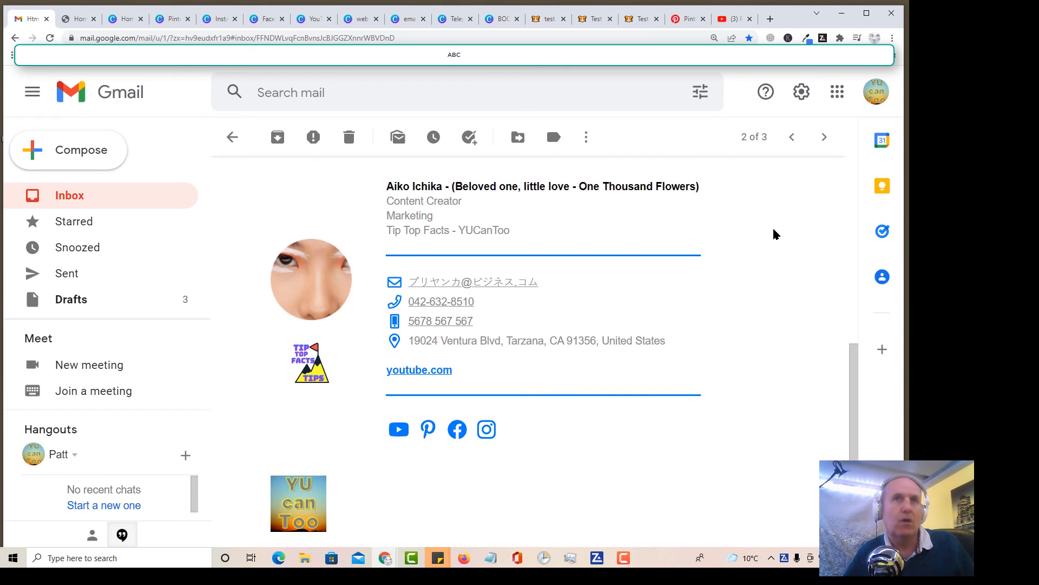
{"action": "scroll", "coordinate": [780, 216], "scroll_direction": "up", "scroll_amount": 2}
{"action": "left_click", "coordinate": [803, 92]}
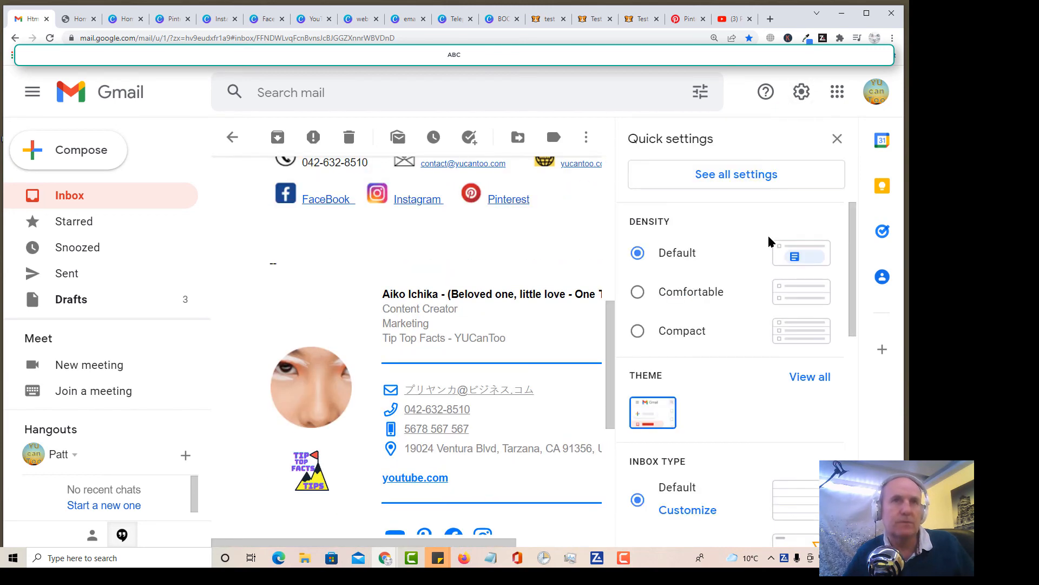
{"action": "left_click", "coordinate": [732, 181]}
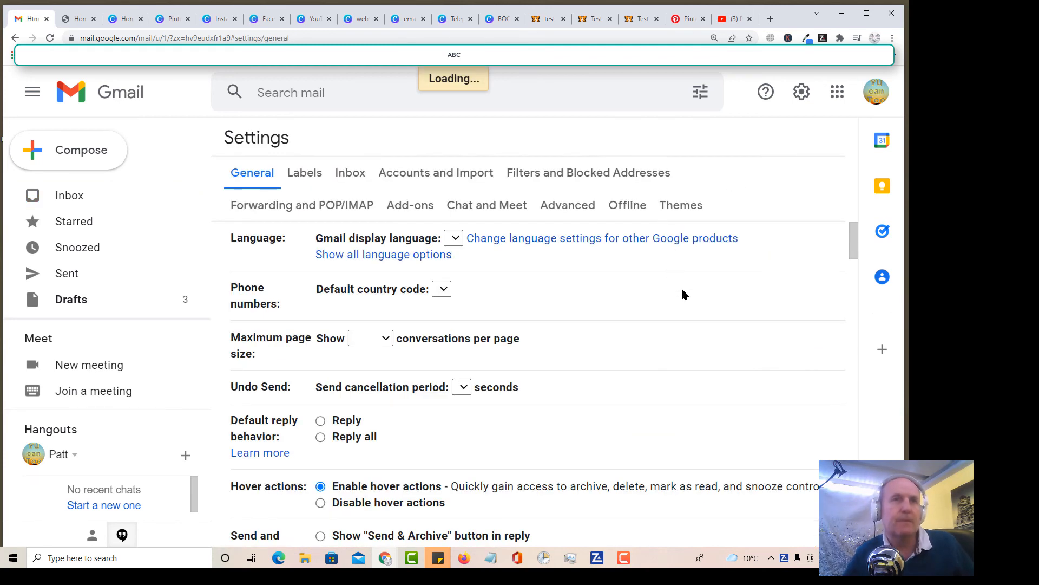
{"action": "scroll", "coordinate": [682, 294], "scroll_direction": "down", "scroll_amount": 20}
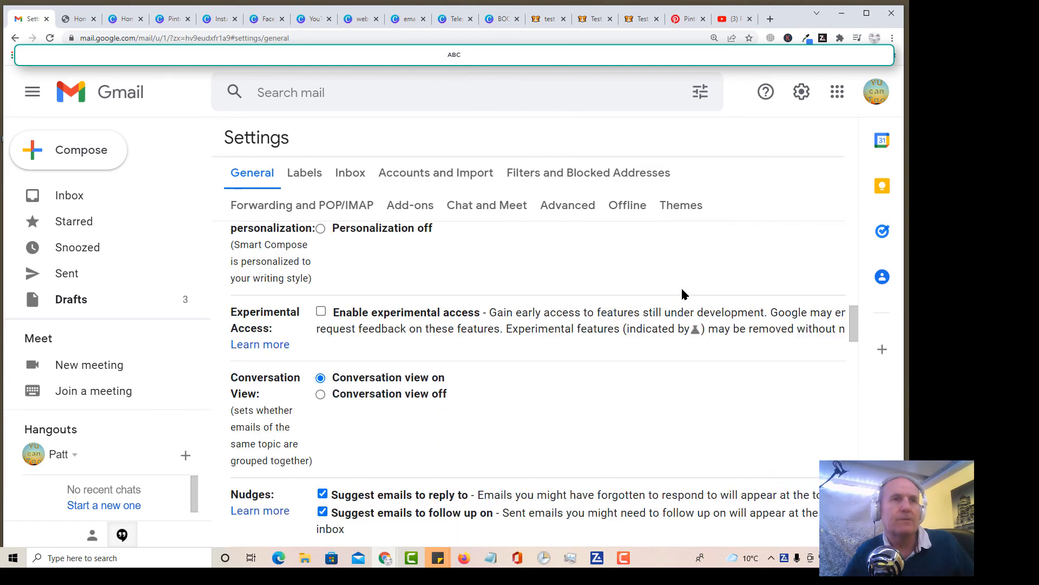
{"action": "scroll", "coordinate": [682, 294], "scroll_direction": "down", "scroll_amount": 15}
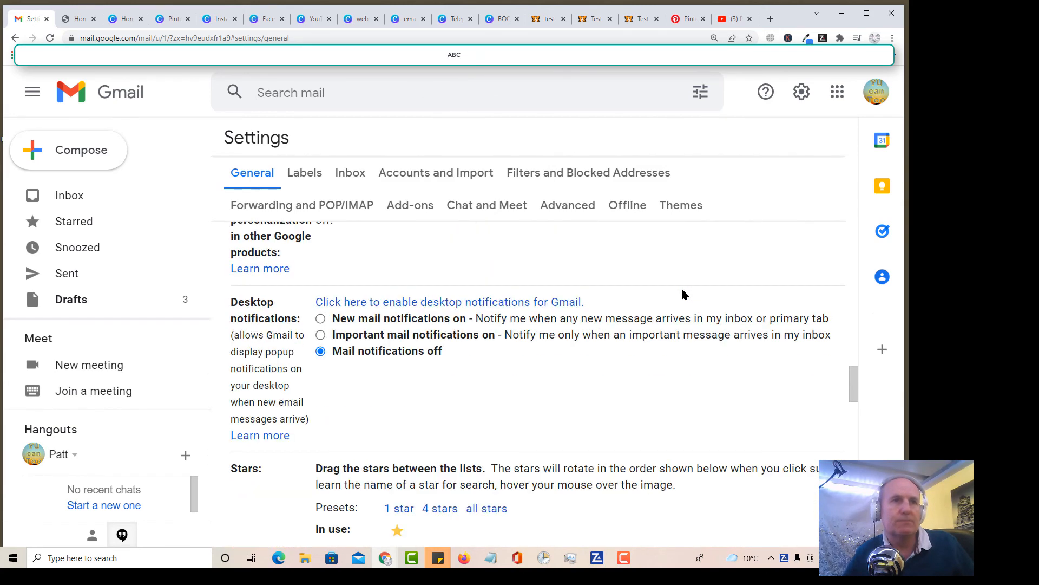
{"action": "scroll", "coordinate": [682, 294], "scroll_direction": "down", "scroll_amount": 5}
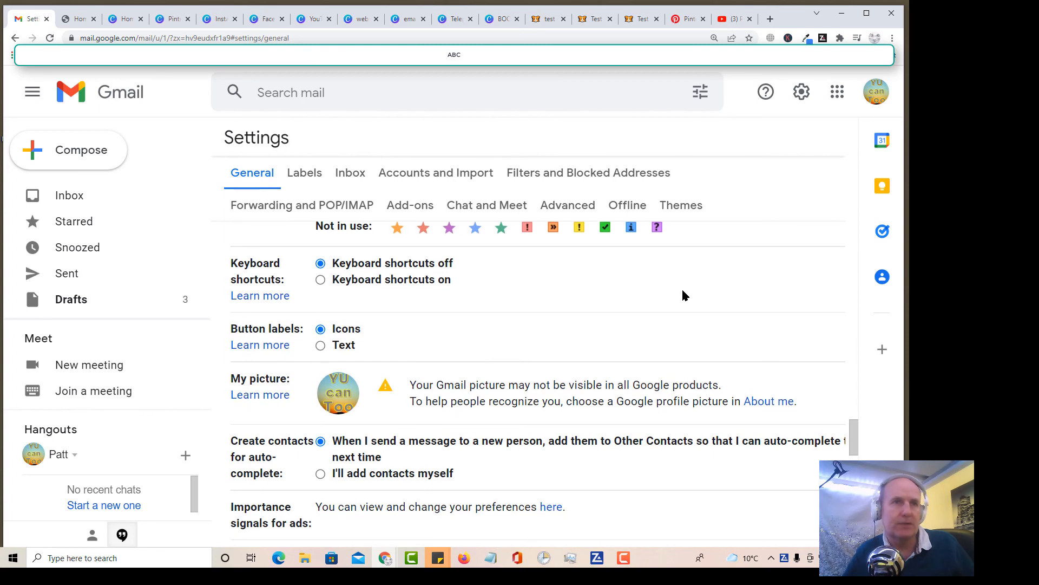
{"action": "scroll", "coordinate": [683, 295], "scroll_direction": "down", "scroll_amount": 4}
{"action": "scroll", "coordinate": [683, 292], "scroll_direction": "up", "scroll_amount": 2}
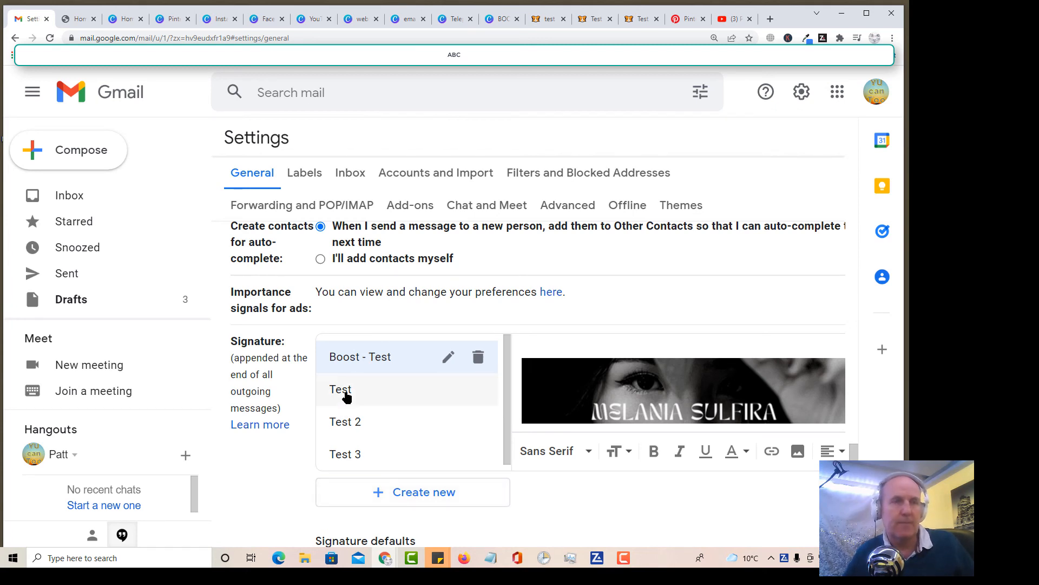
Step: Display the Test signature in Gmail's signature settings, and examine both signatures in the received HTML email signature message
{"action": "left_click", "coordinate": [346, 395]}
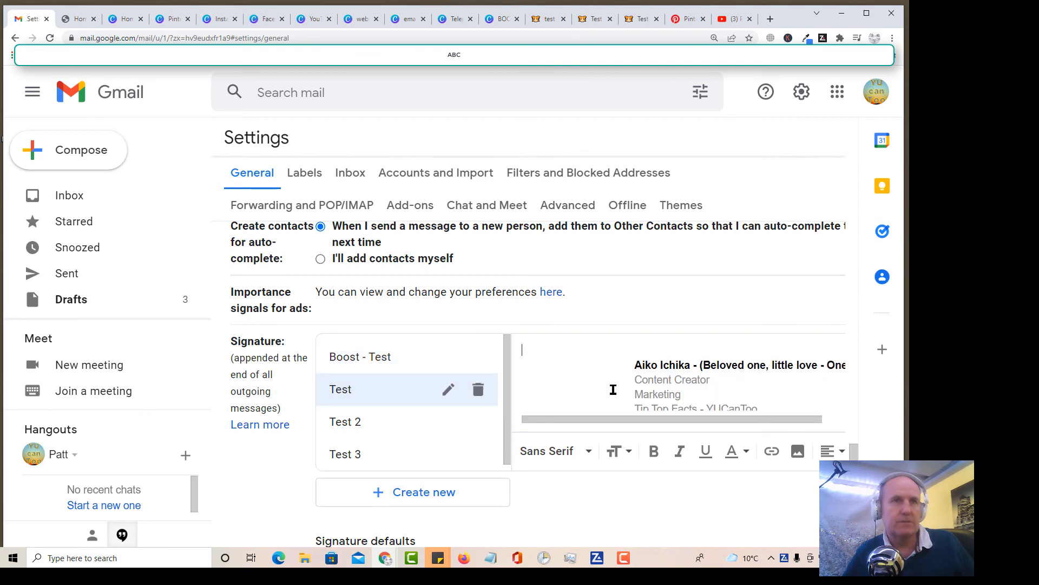
{"action": "scroll", "coordinate": [613, 390], "scroll_direction": "up", "scroll_amount": 2}
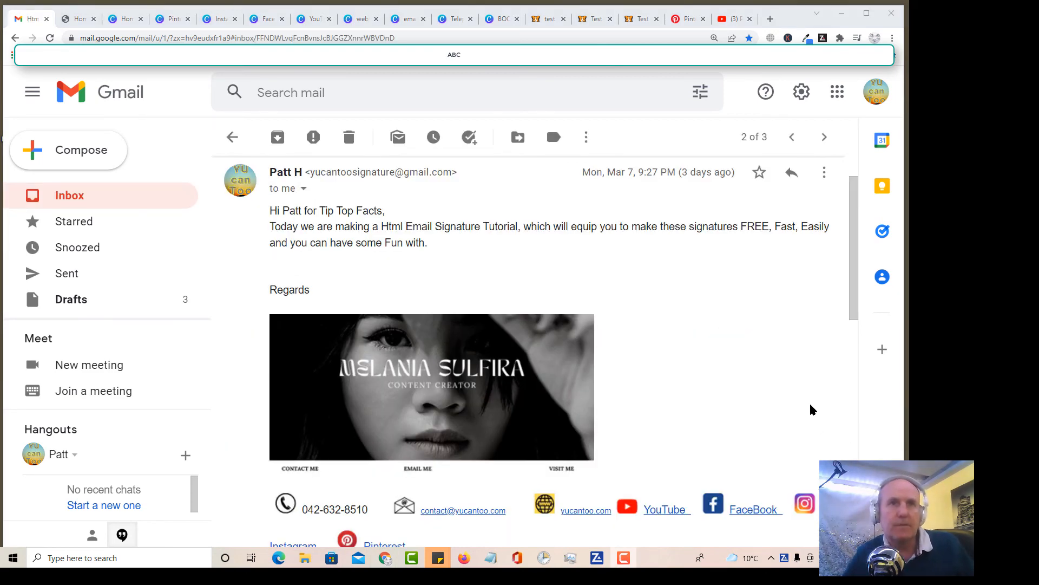
{"action": "scroll", "coordinate": [813, 409], "scroll_direction": "down", "scroll_amount": 1}
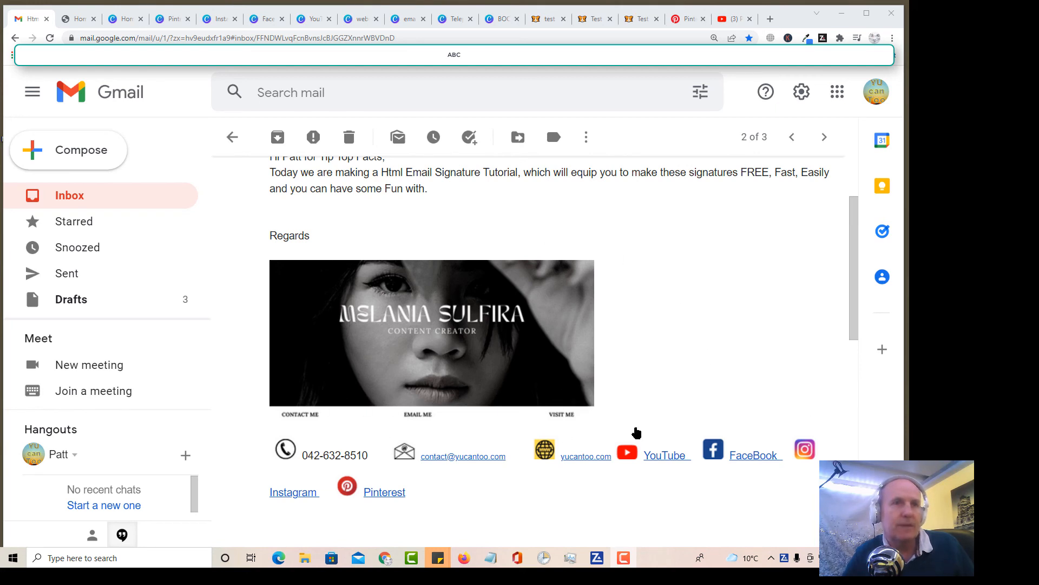
{"action": "scroll", "coordinate": [635, 432], "scroll_direction": "down", "scroll_amount": 2}
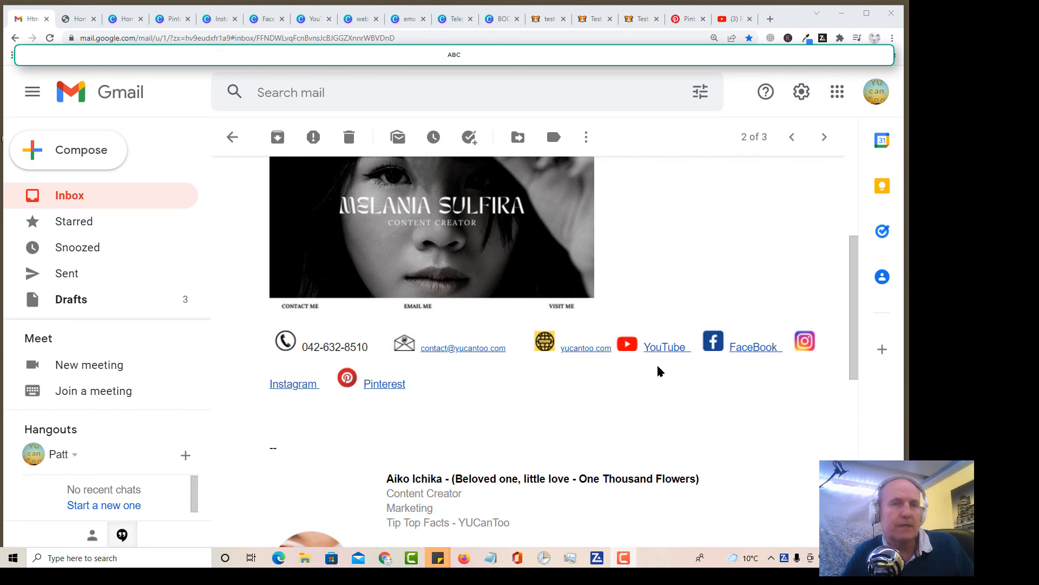
{"action": "scroll", "coordinate": [666, 390], "scroll_direction": "down", "scroll_amount": 4}
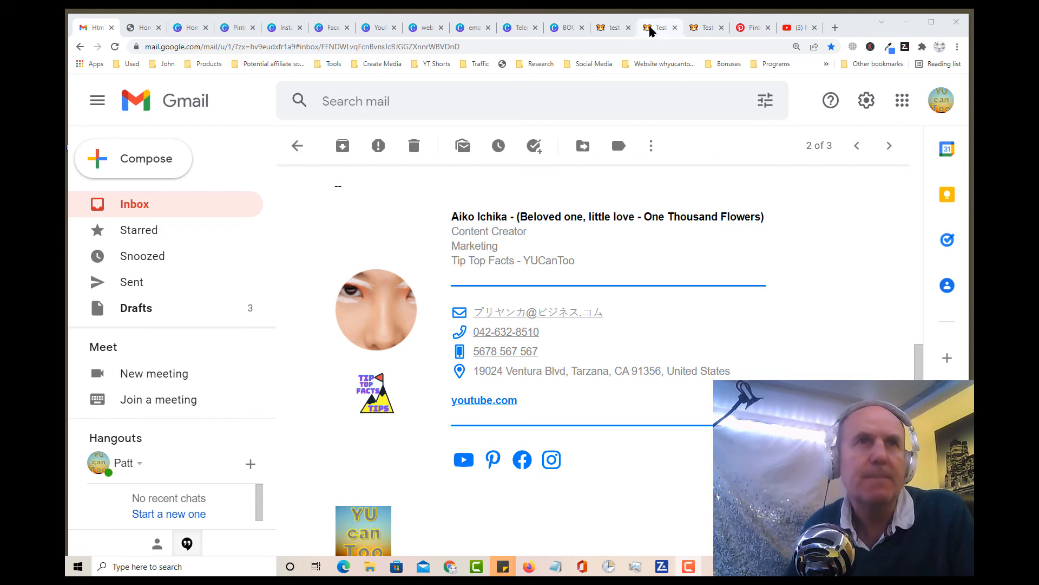
Step: Switch to Signature Hound and review the test 1 signature's call-to-action and business information settings, down to the social media links
{"action": "left_click", "coordinate": [609, 30]}
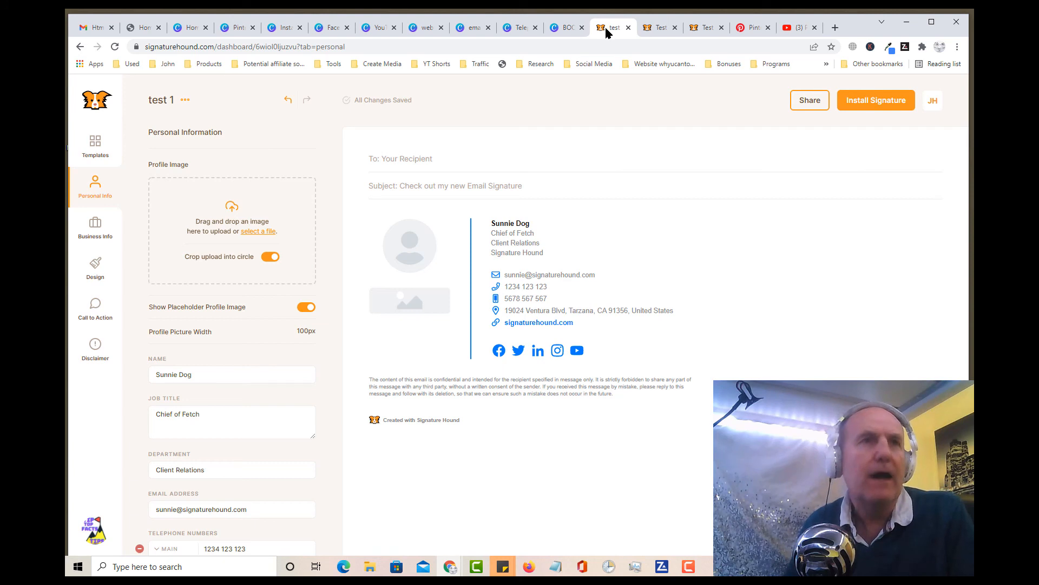
{"action": "left_click", "coordinate": [95, 308]}
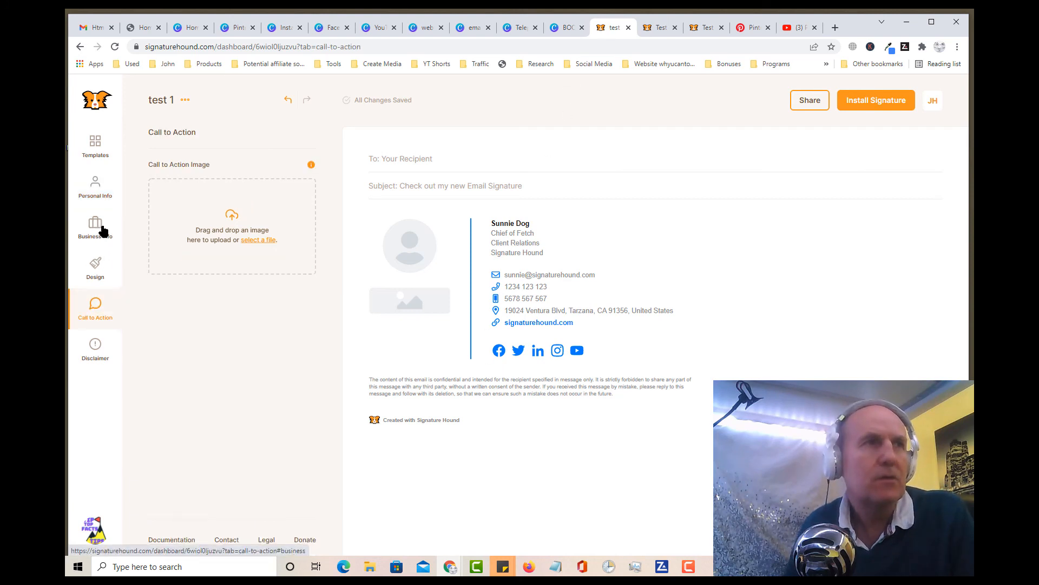
{"action": "left_click", "coordinate": [103, 230]}
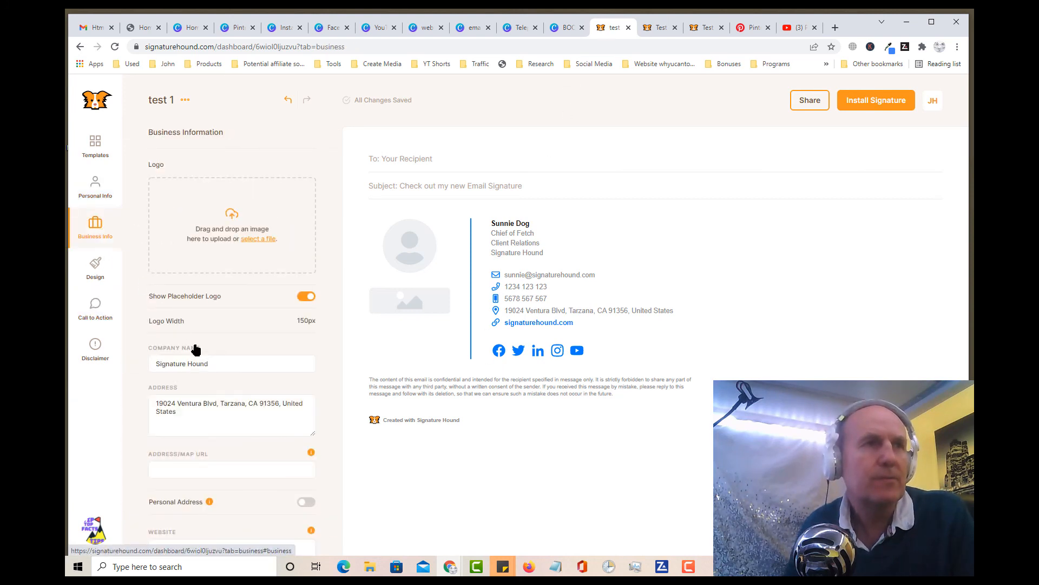
{"action": "scroll", "coordinate": [238, 390], "scroll_direction": "down", "scroll_amount": 4}
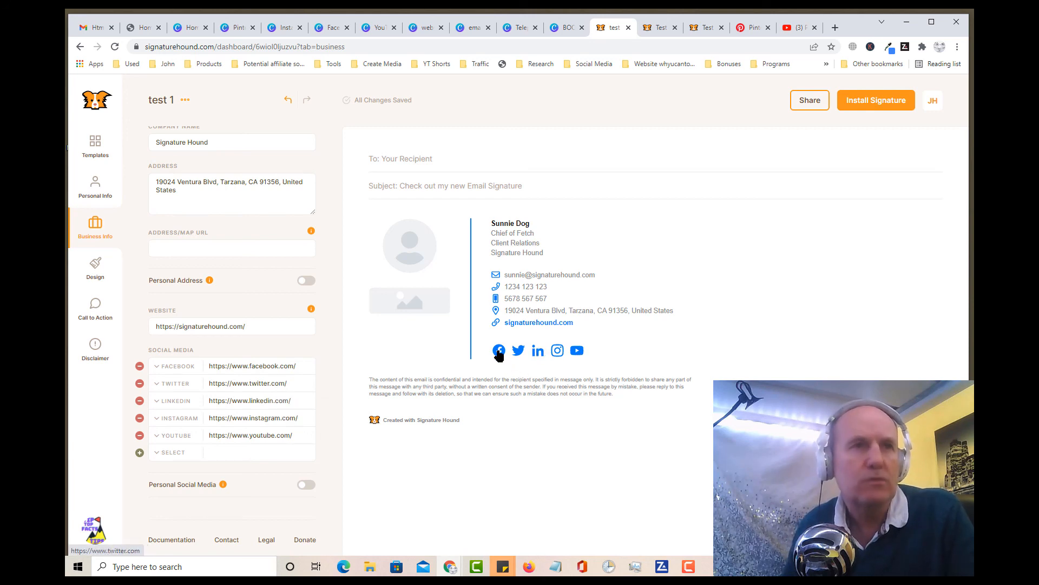
Step: Switch back to Gmail and open the link behind the lower signature's YouTube icon in a new tab
{"action": "left_click", "coordinate": [92, 28]}
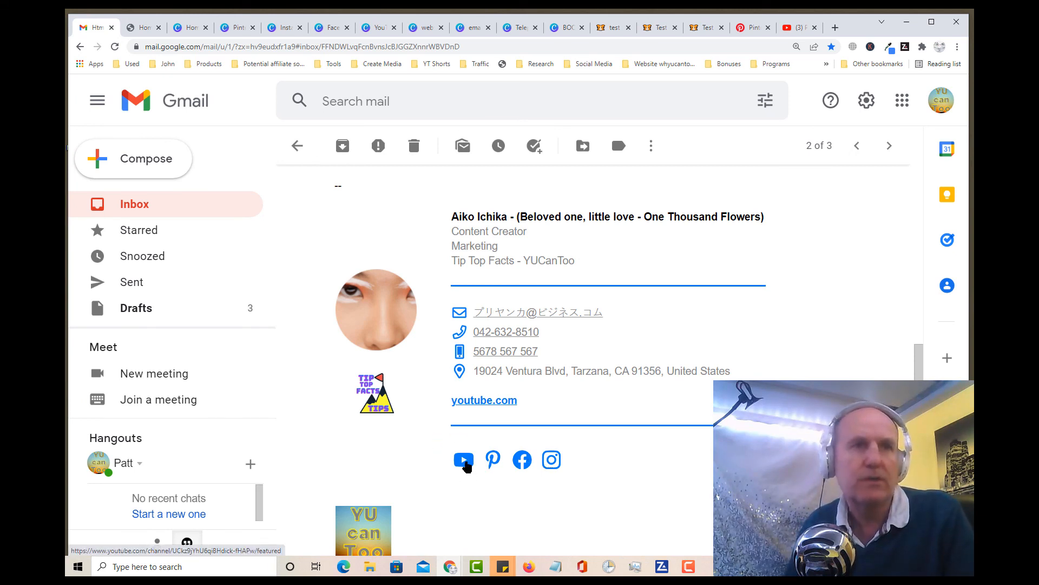
{"action": "right_click", "coordinate": [466, 463]}
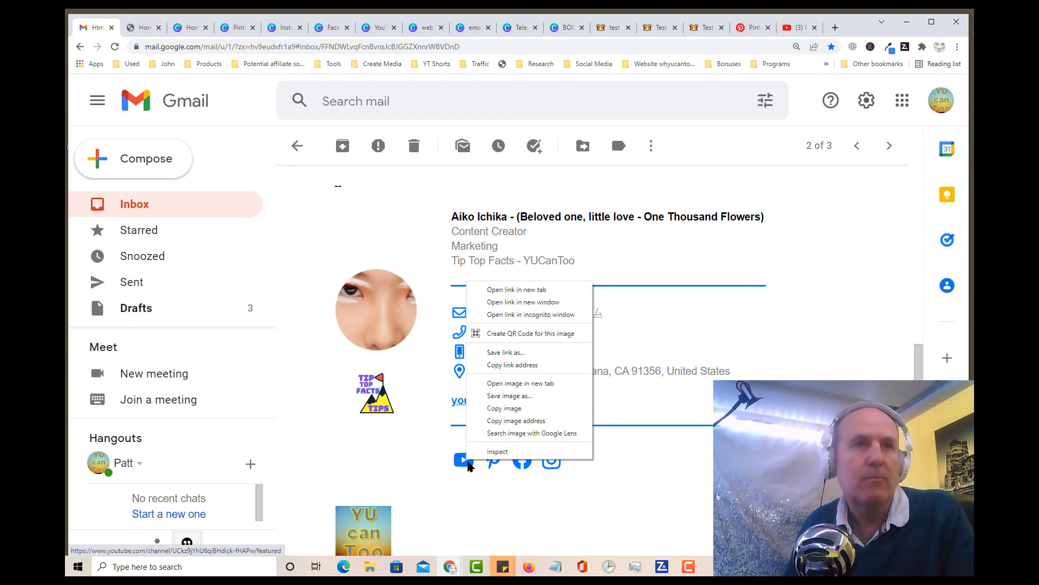
{"action": "left_click", "coordinate": [517, 290]}
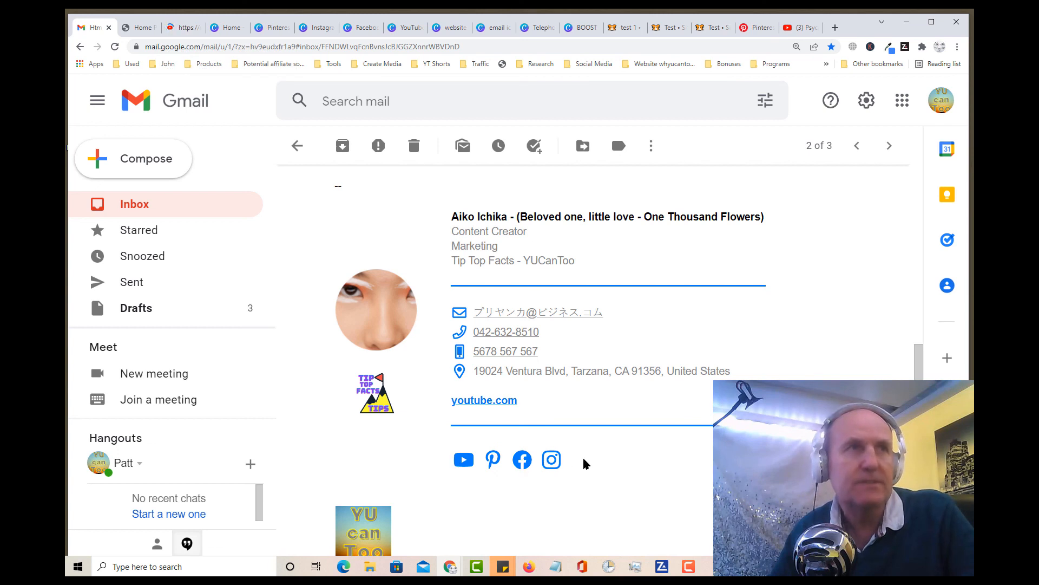
{"action": "left_click", "coordinate": [186, 32]}
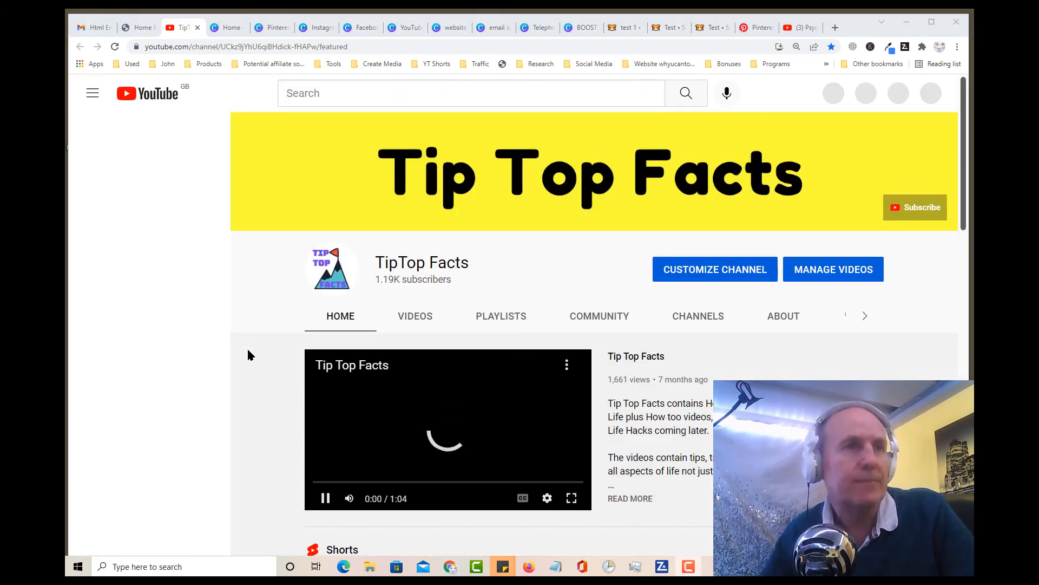
Step: Look over the Tip Top Facts YouTube channel page, from the featured video to the Shorts and Uploads sections
{"action": "scroll", "coordinate": [245, 391], "scroll_direction": "down", "scroll_amount": 3}
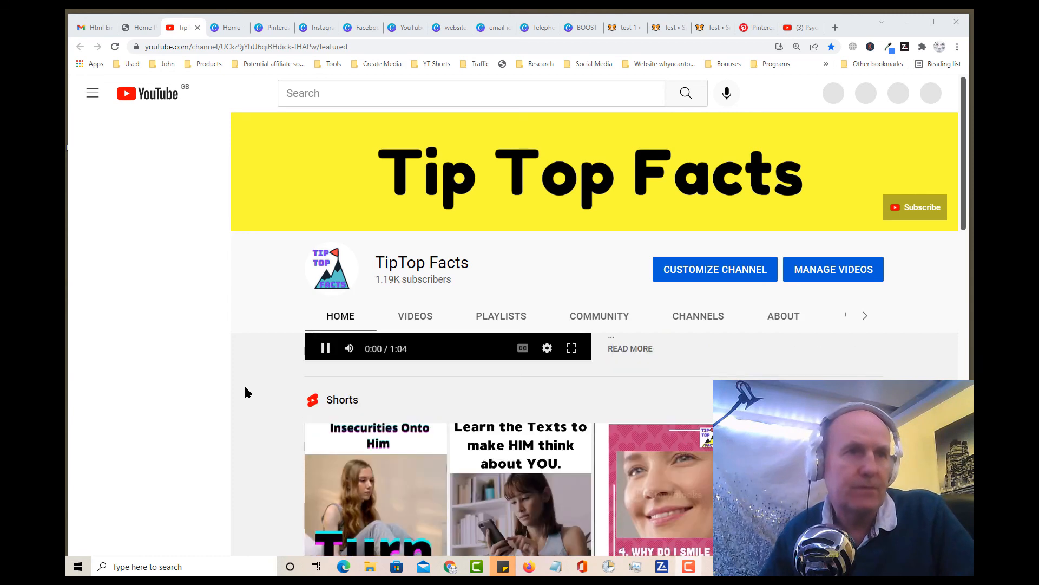
{"action": "scroll", "coordinate": [247, 390], "scroll_direction": "down", "scroll_amount": 3}
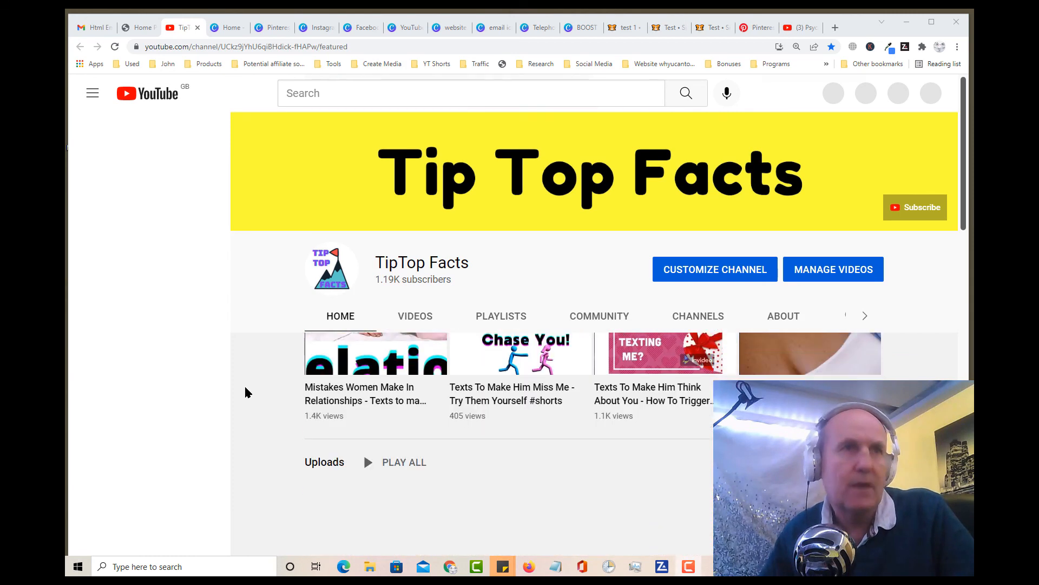
{"action": "scroll", "coordinate": [244, 392], "scroll_direction": "down", "scroll_amount": 2}
{"action": "scroll", "coordinate": [244, 392], "scroll_direction": "up", "scroll_amount": 7}
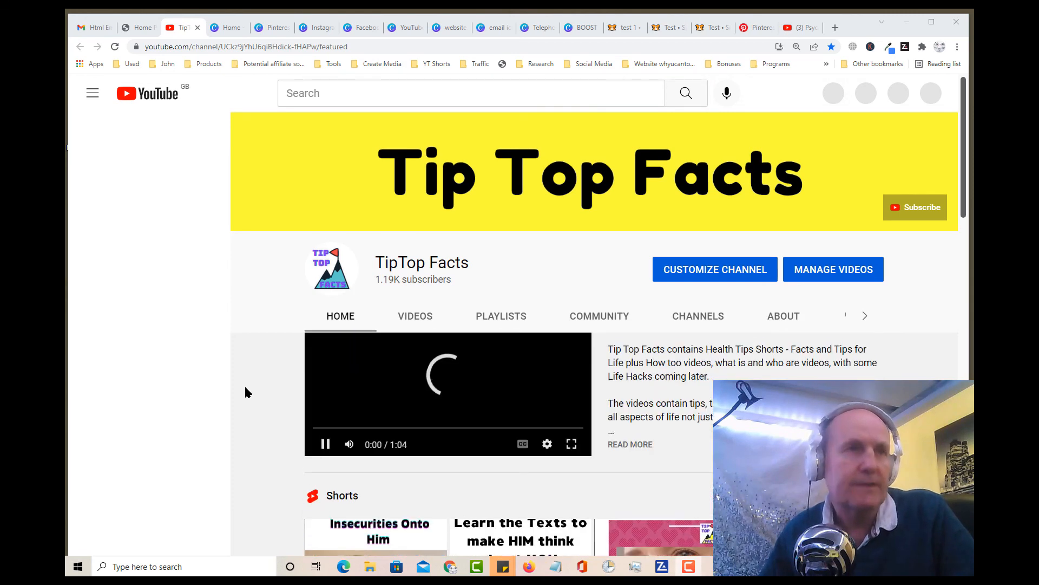
{"action": "scroll", "coordinate": [244, 385], "scroll_direction": "down", "scroll_amount": 4}
{"action": "scroll", "coordinate": [276, 394], "scroll_direction": "up", "scroll_amount": 3}
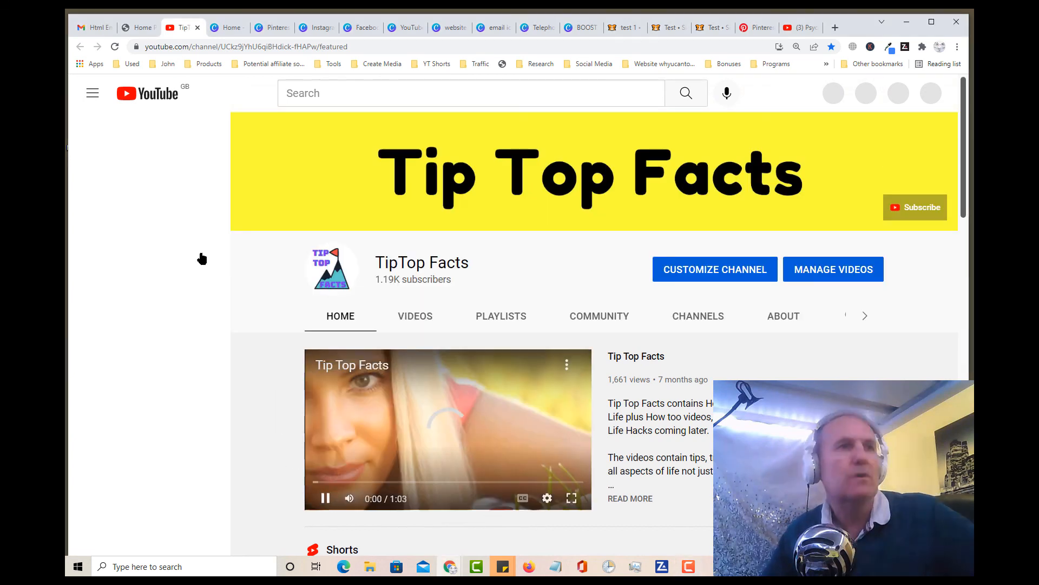
Step: Return to the Gmail message and compare the banner signature and its contact links with the profile-photo signature below it
{"action": "left_click", "coordinate": [98, 34]}
{"action": "key", "text": "ctrl+plus"}
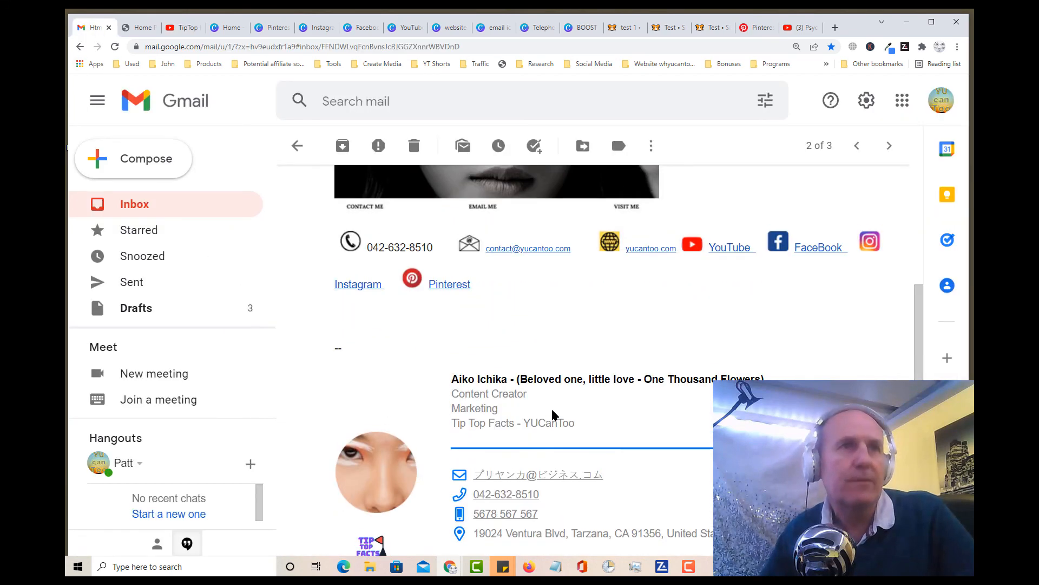
{"action": "scroll", "coordinate": [555, 414], "scroll_direction": "up", "scroll_amount": 2}
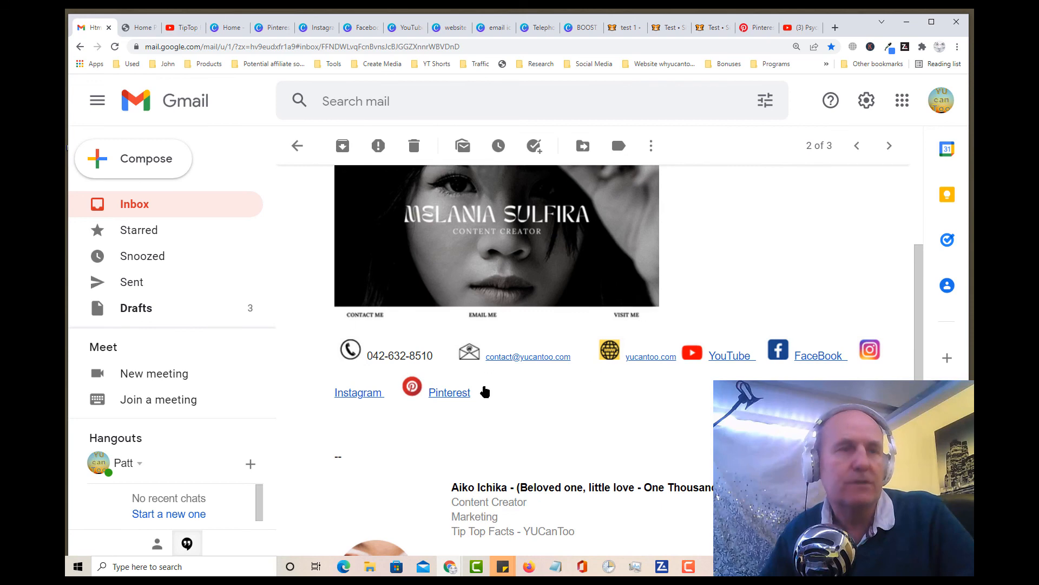
{"action": "scroll", "coordinate": [308, 380], "scroll_direction": "down", "scroll_amount": 3}
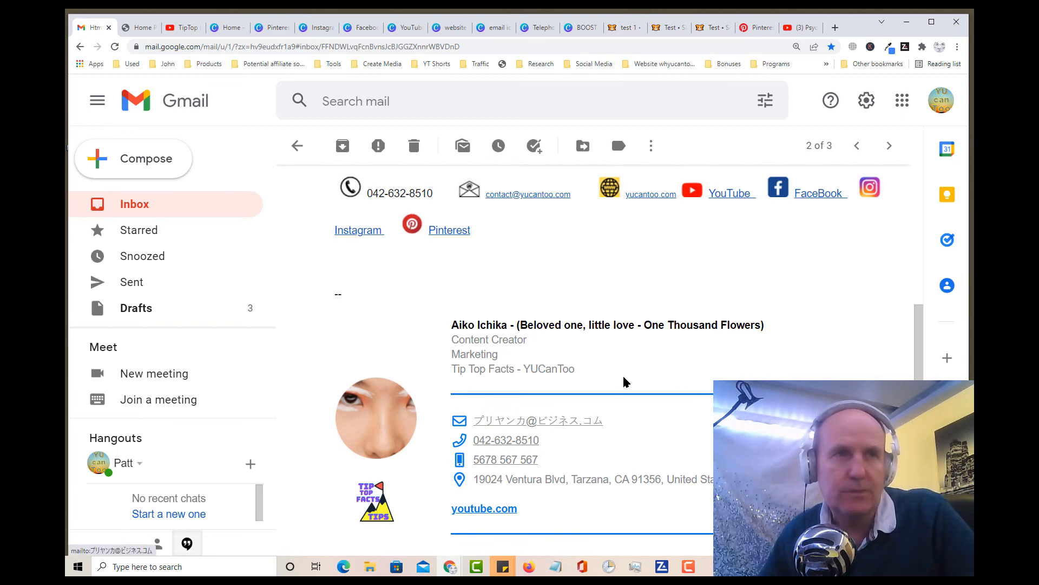
{"action": "scroll", "coordinate": [623, 380], "scroll_direction": "up", "scroll_amount": 3}
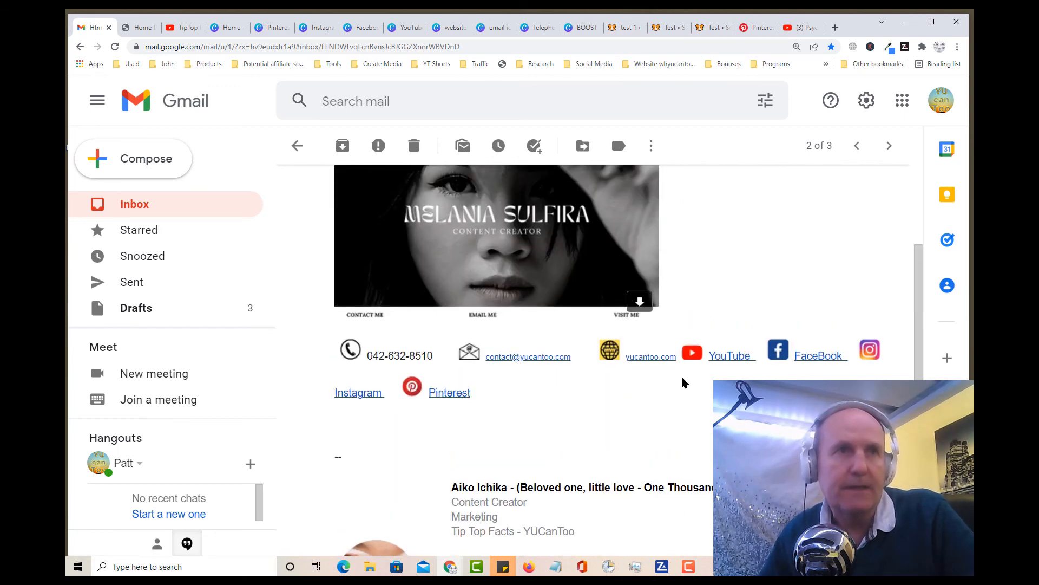